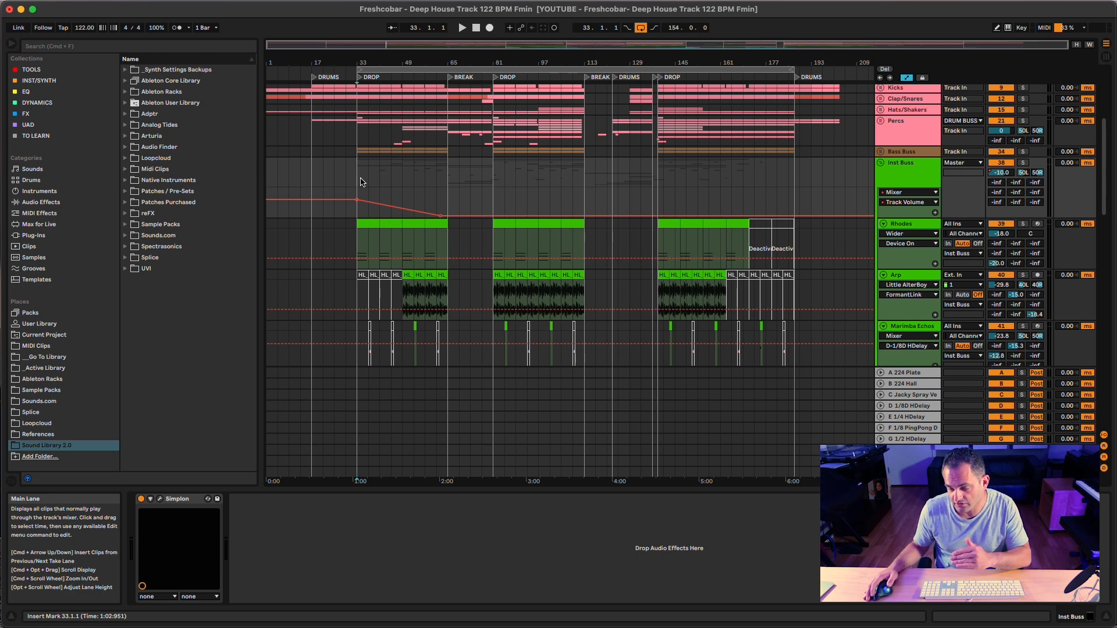
- Undo the fade in the Inst Buss volume automation and lower that track's volume to -5.5
{"action": "key", "text": "super+z"}
{"action": "key", "text": "super+z"}
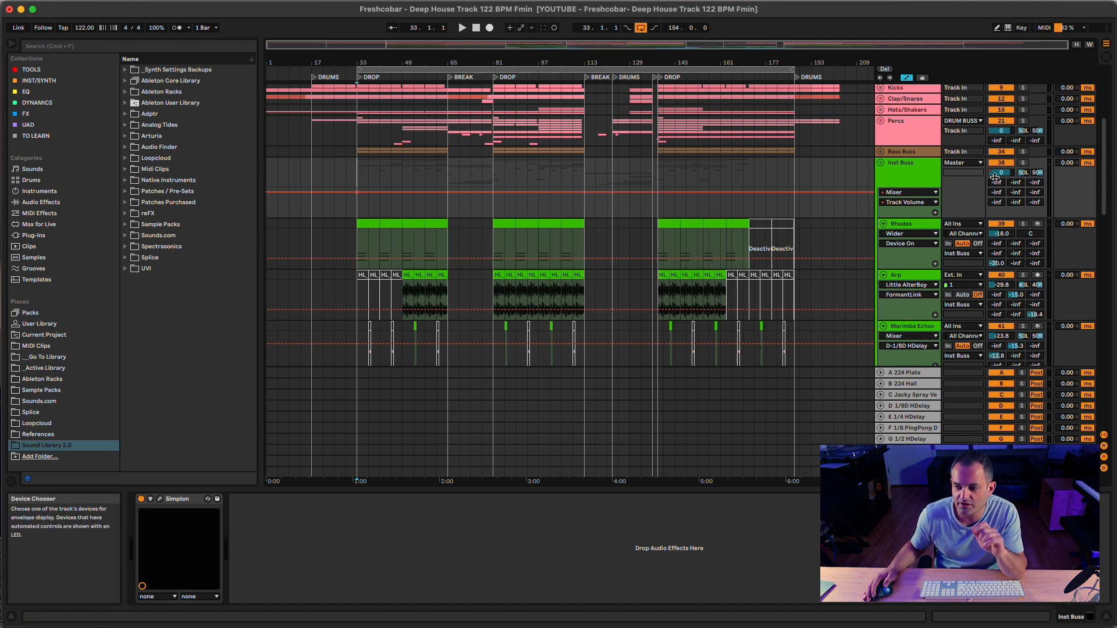
{"action": "left_click_drag", "start_coordinate": [1001, 174], "coordinate": [1001, 177]}
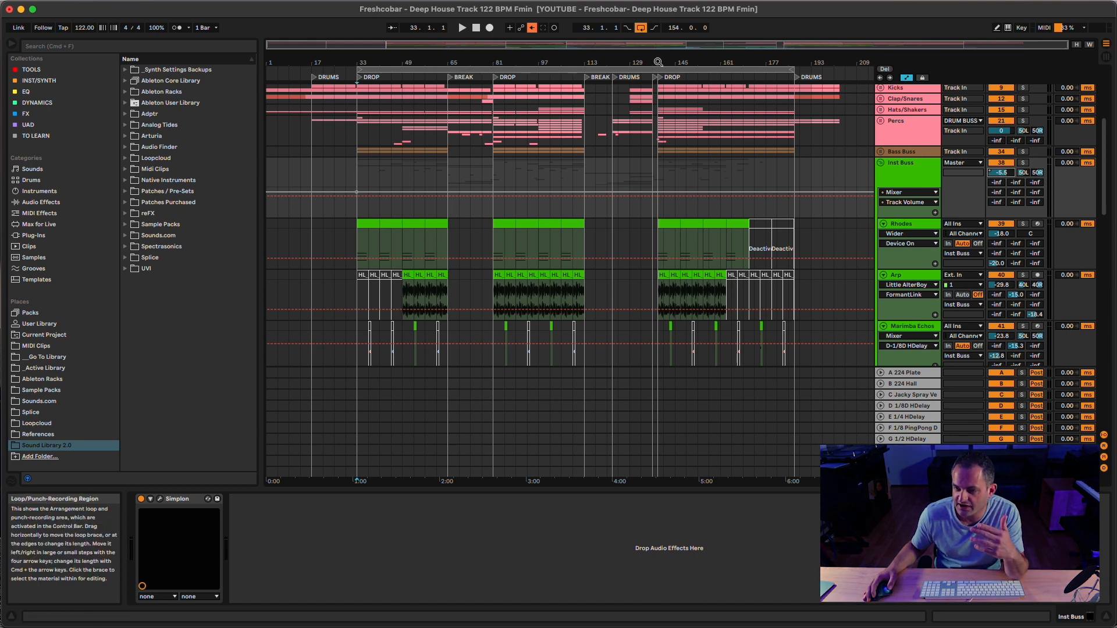
- Re-enable the overridden automation and delete the volume automation from the Inst Buss track
{"action": "left_click", "coordinate": [533, 29]}
{"action": "right_click", "coordinate": [1001, 173]}
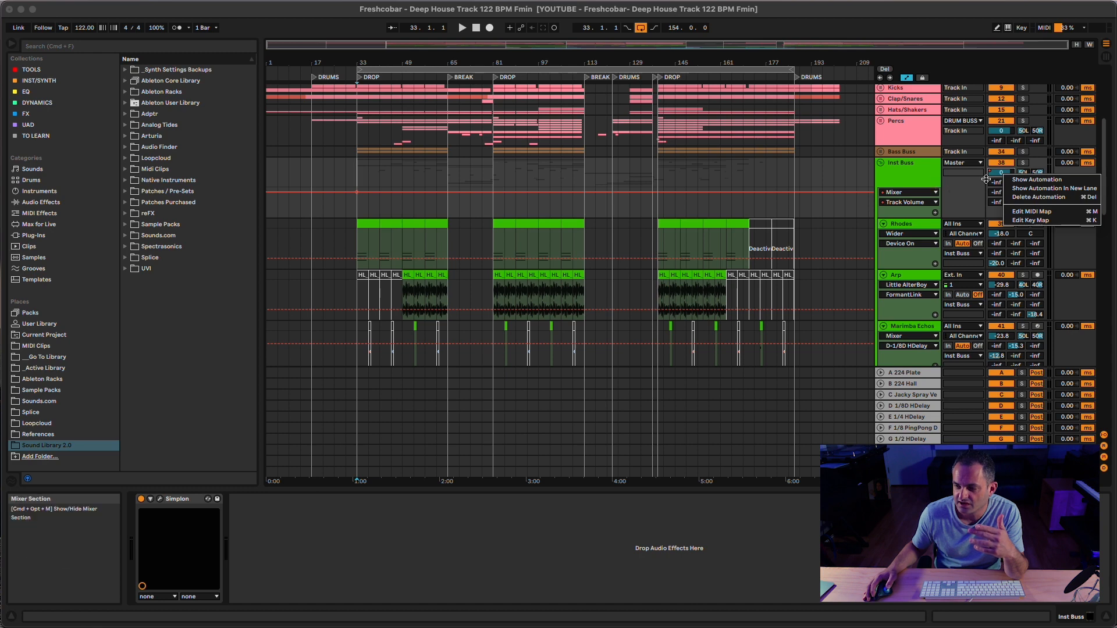
{"action": "left_click", "coordinate": [1017, 198]}
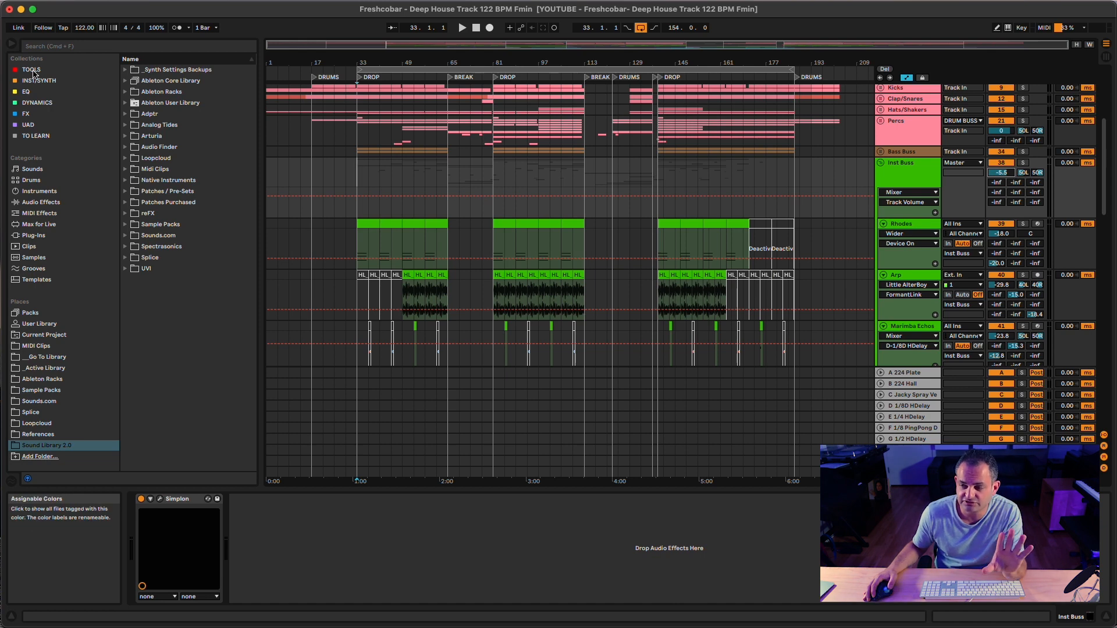
- Add Utility from the TOOLS collection to the Inst Buss track and show its Gain automation lane
{"action": "left_click", "coordinate": [33, 71]}
{"action": "left_click", "coordinate": [144, 92]}
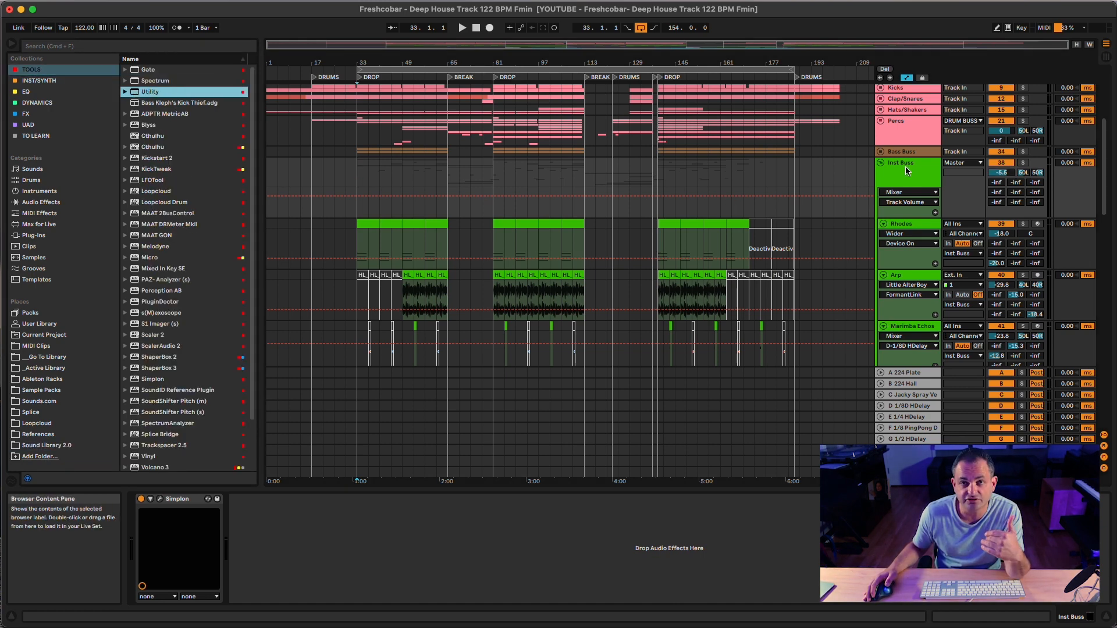
{"action": "key", "text": "Return"}
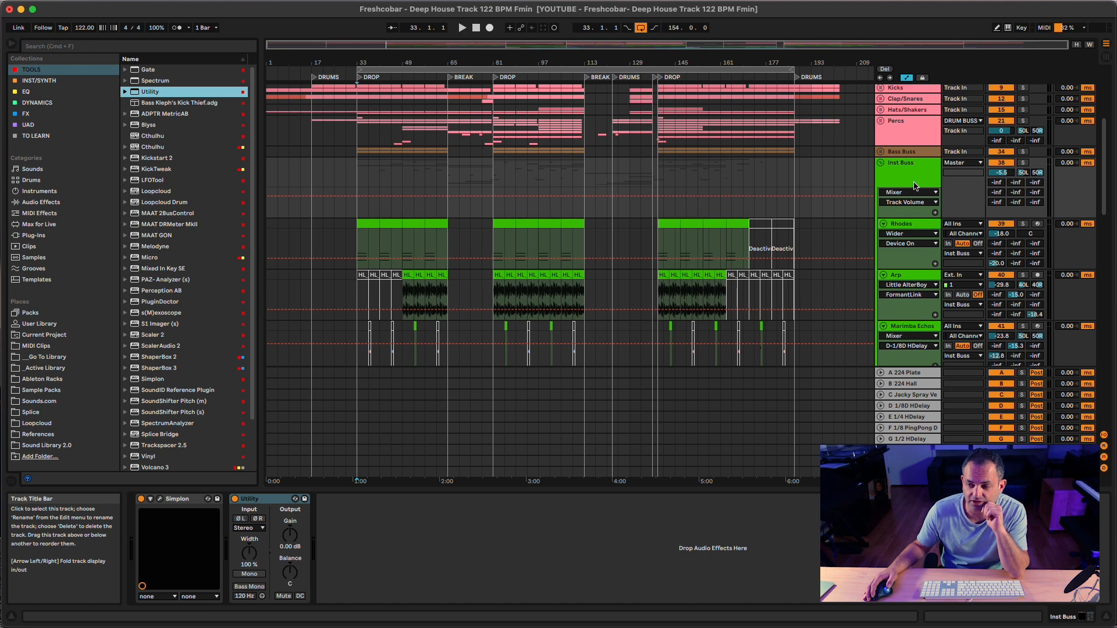
{"action": "left_click", "coordinate": [290, 535]}
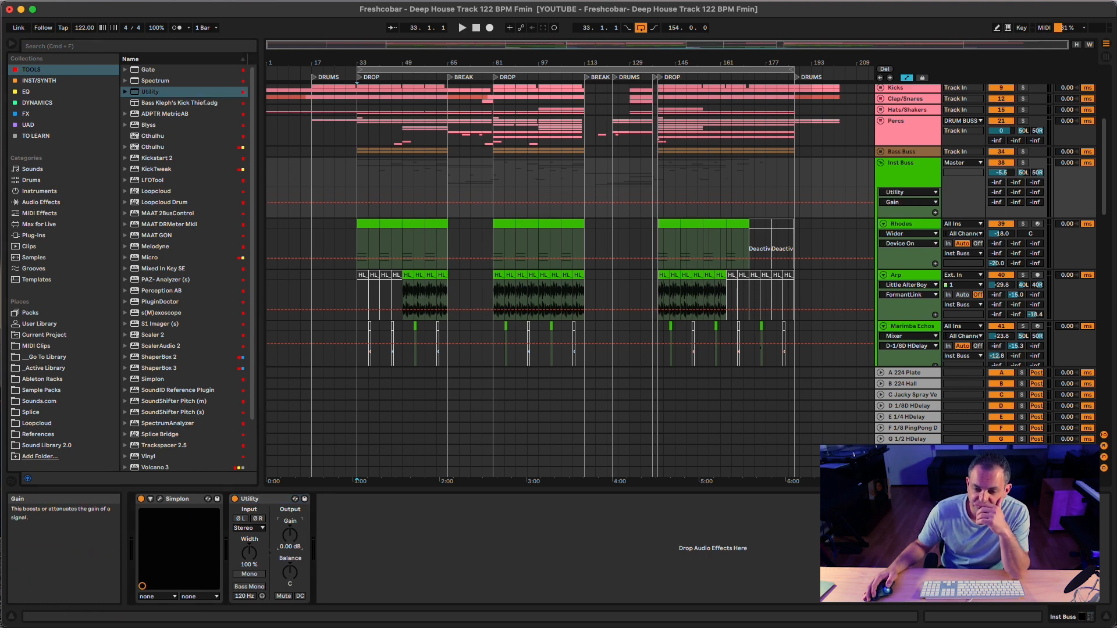
- Draw a curved Utility Gain automation on Inst Buss rising from about -19.7 dB at bar 33 to 0 dB at bar 65
{"action": "left_click", "coordinate": [357, 203]}
{"action": "left_click", "coordinate": [443, 204]}
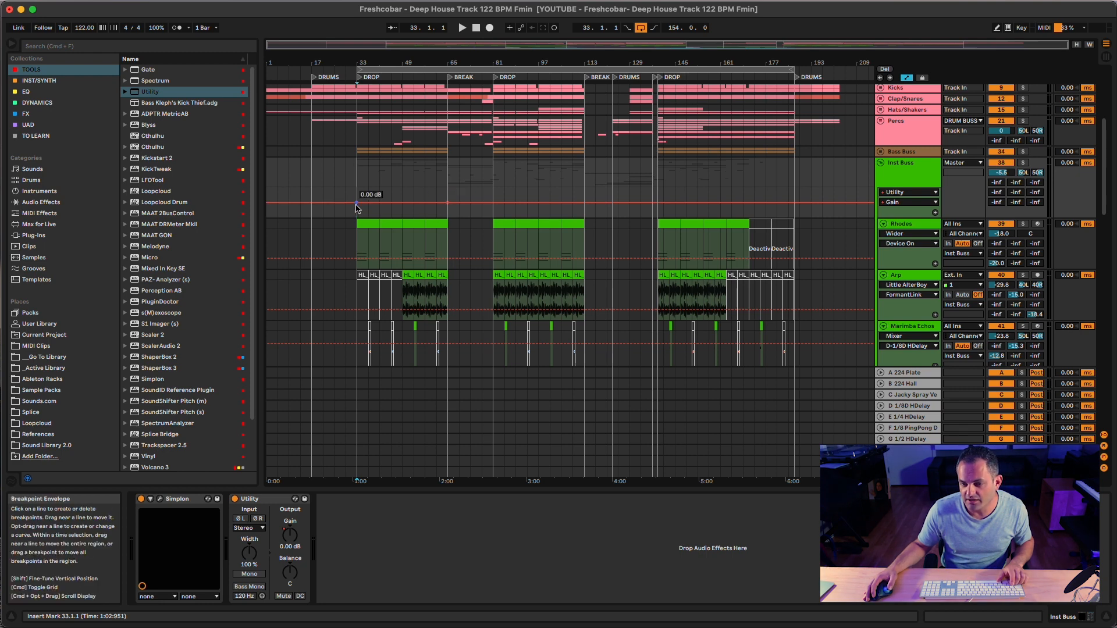
{"action": "left_click_drag", "start_coordinate": [357, 205], "coordinate": [356, 212]}
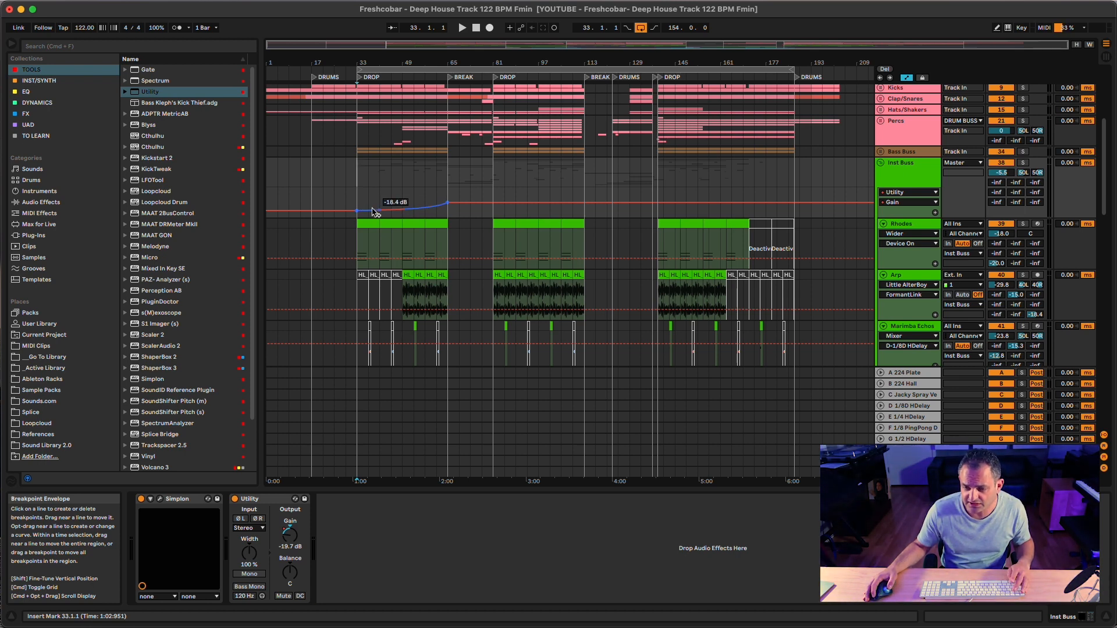
{"action": "left_click_drag", "start_coordinate": [375, 212], "coordinate": [448, 207]}
{"action": "right_click", "coordinate": [428, 208]}
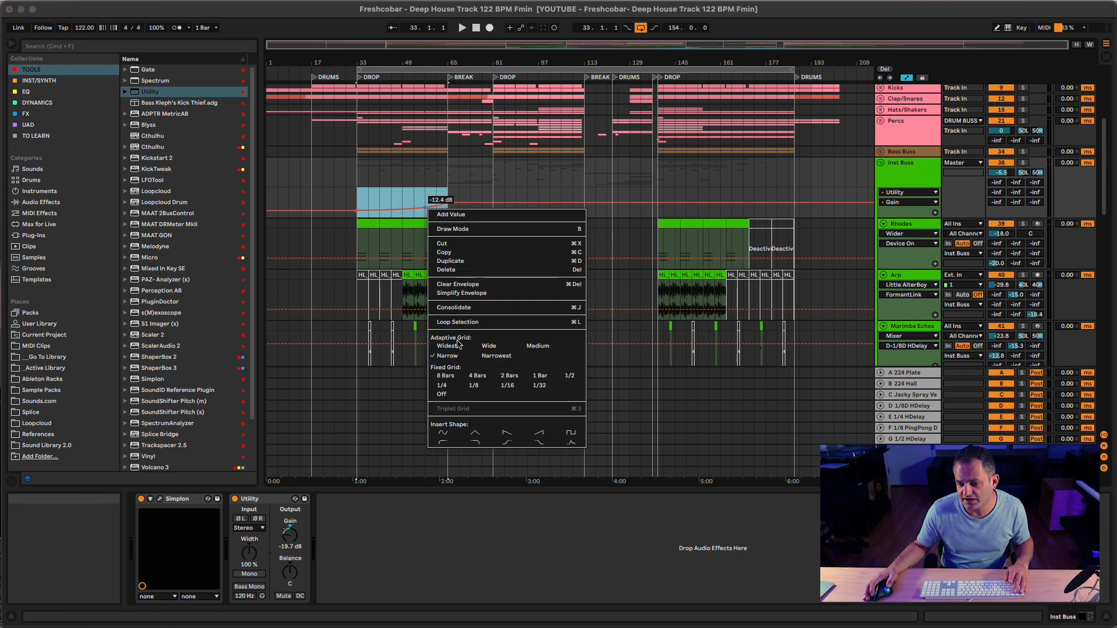
{"action": "left_click", "coordinate": [474, 434]}
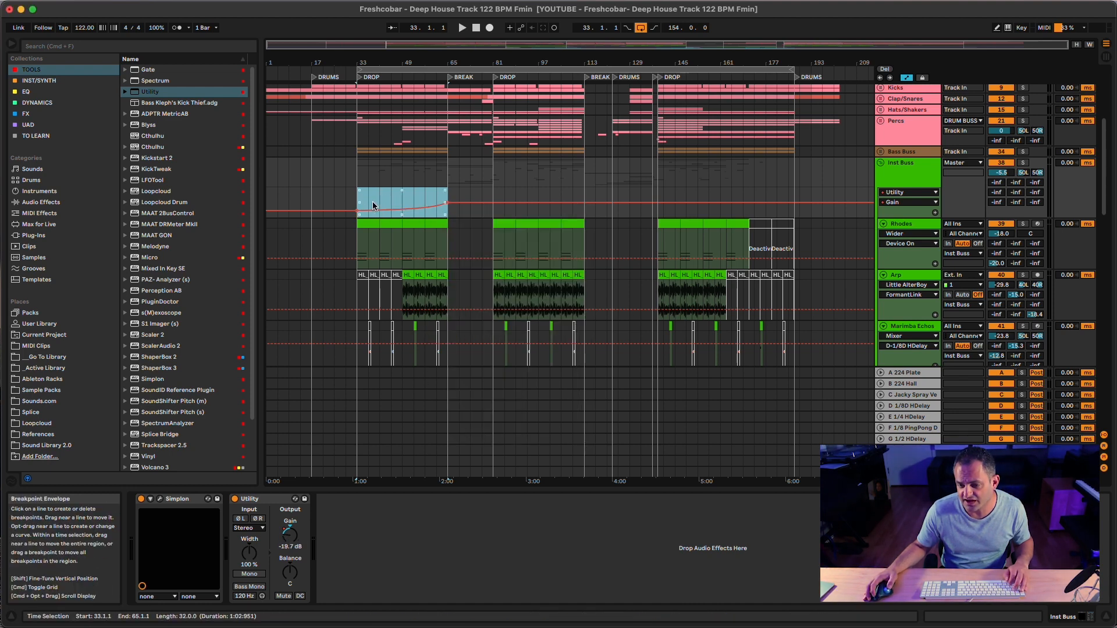
- Play the first drop from bar 33 to audition the Inst Buss gain fade-in
{"action": "left_click", "coordinate": [355, 203]}
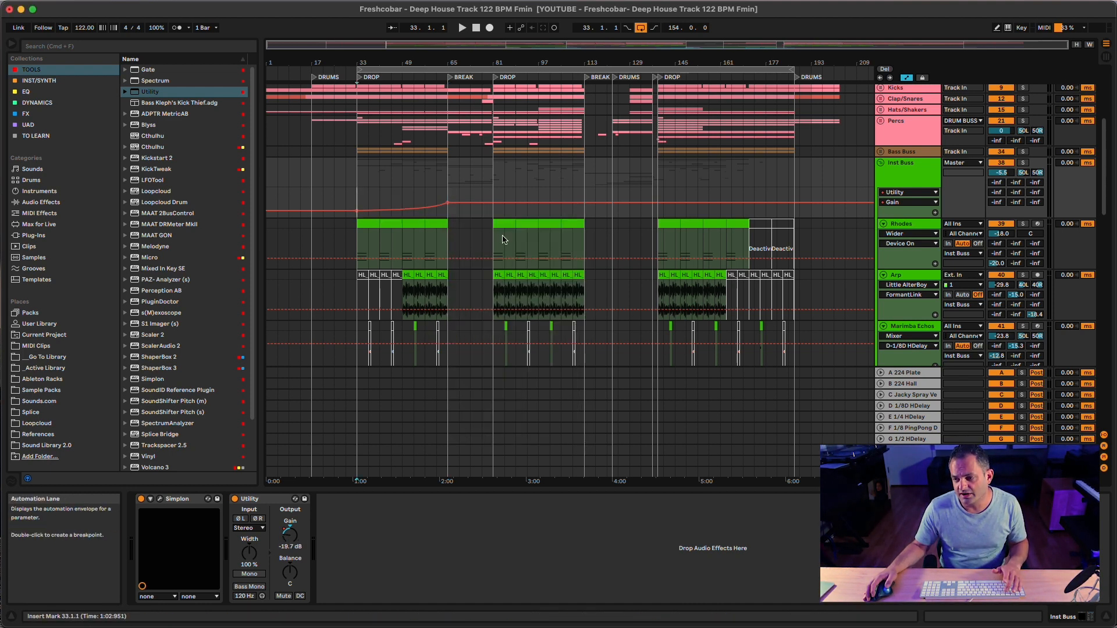
{"action": "key", "text": "space"}
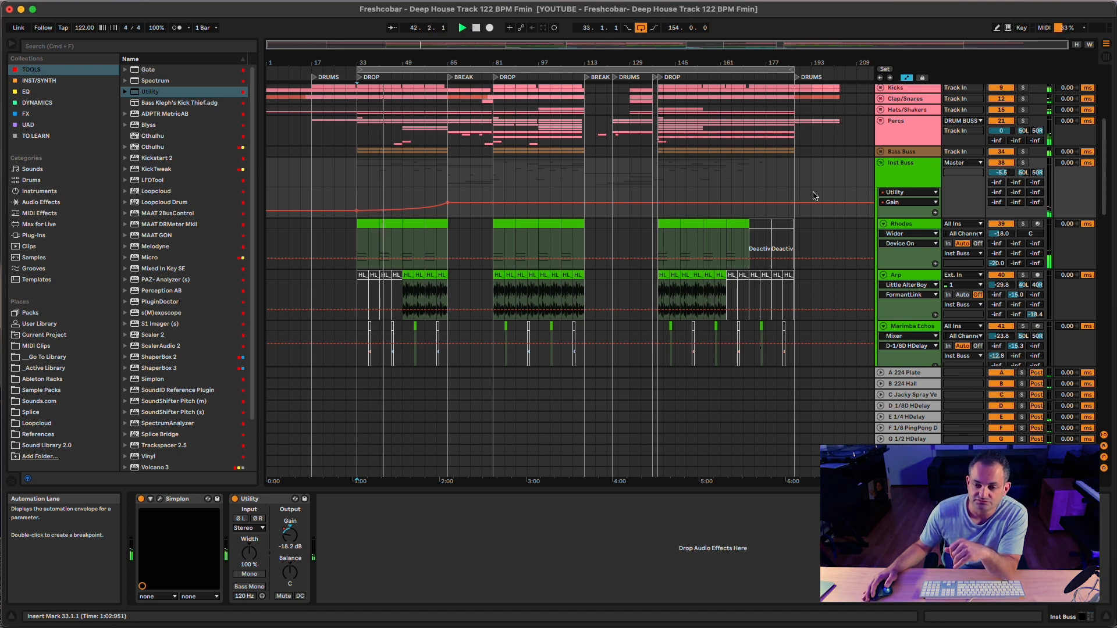
{"action": "left_click", "coordinate": [425, 197]}
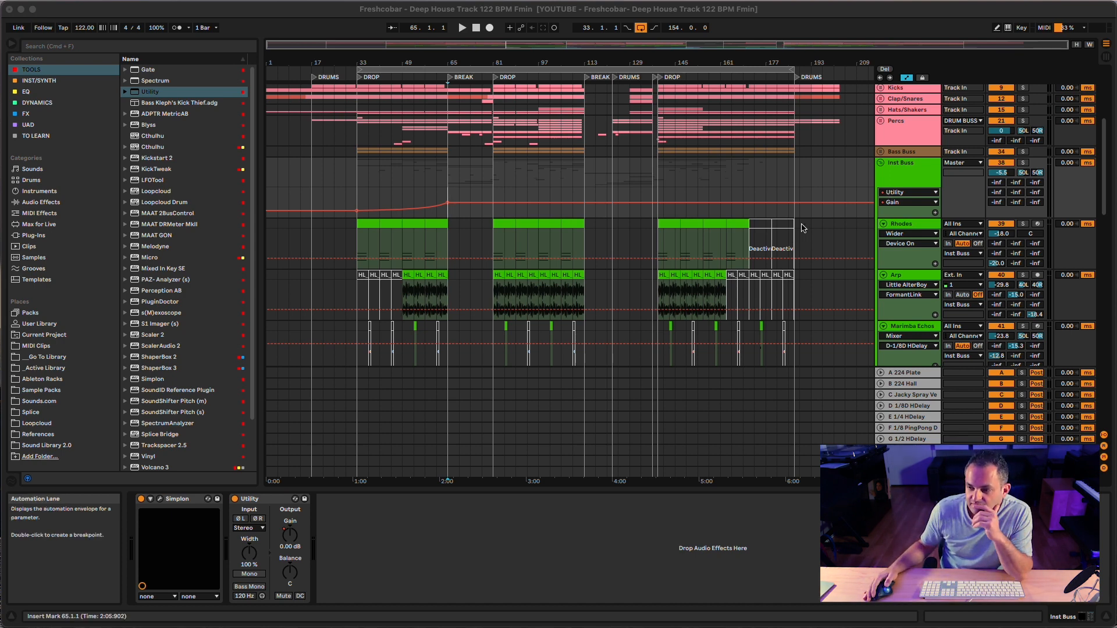
- Show the Arp track's devices and enable filter band 8 in its EQ Eight
{"action": "left_click", "coordinate": [913, 224]}
{"action": "left_click", "coordinate": [904, 285]}
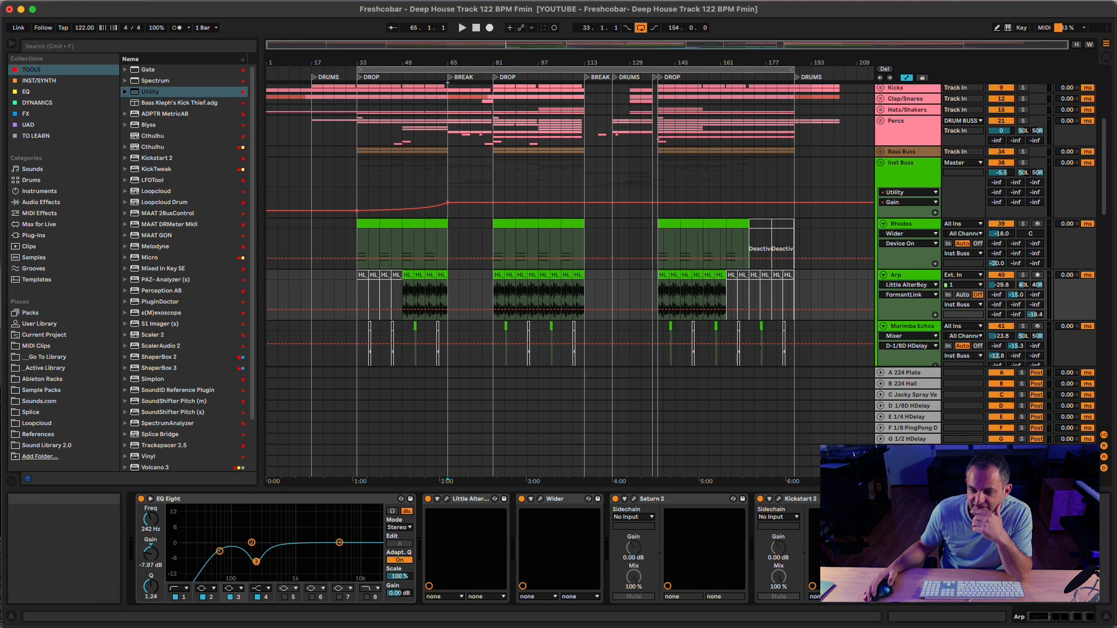
{"action": "left_click", "coordinate": [366, 596]}
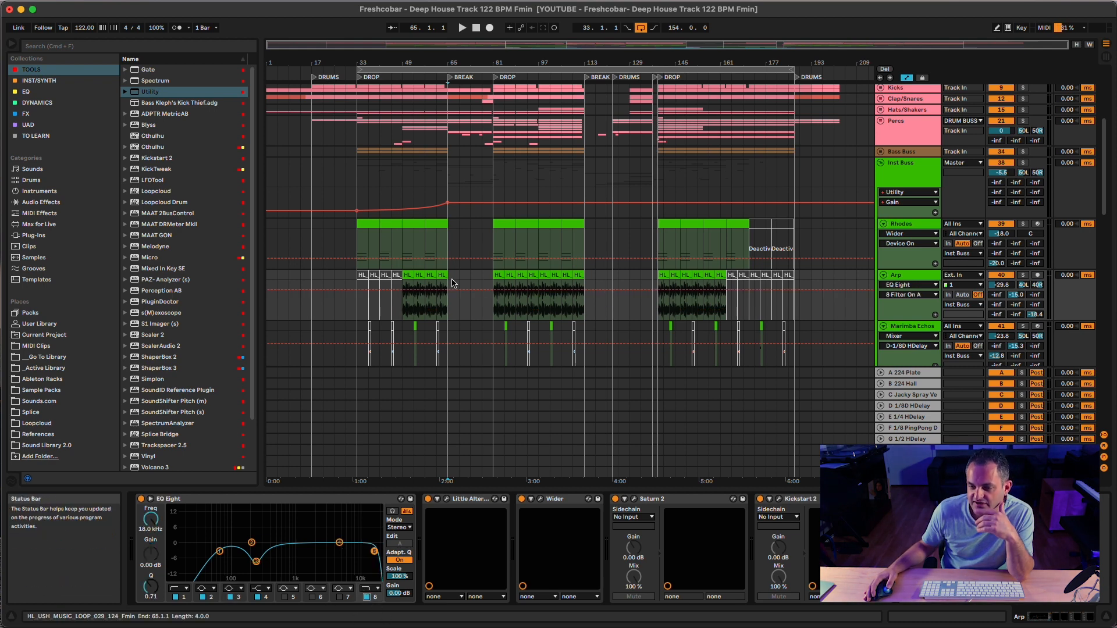
{"action": "key", "text": "a"}
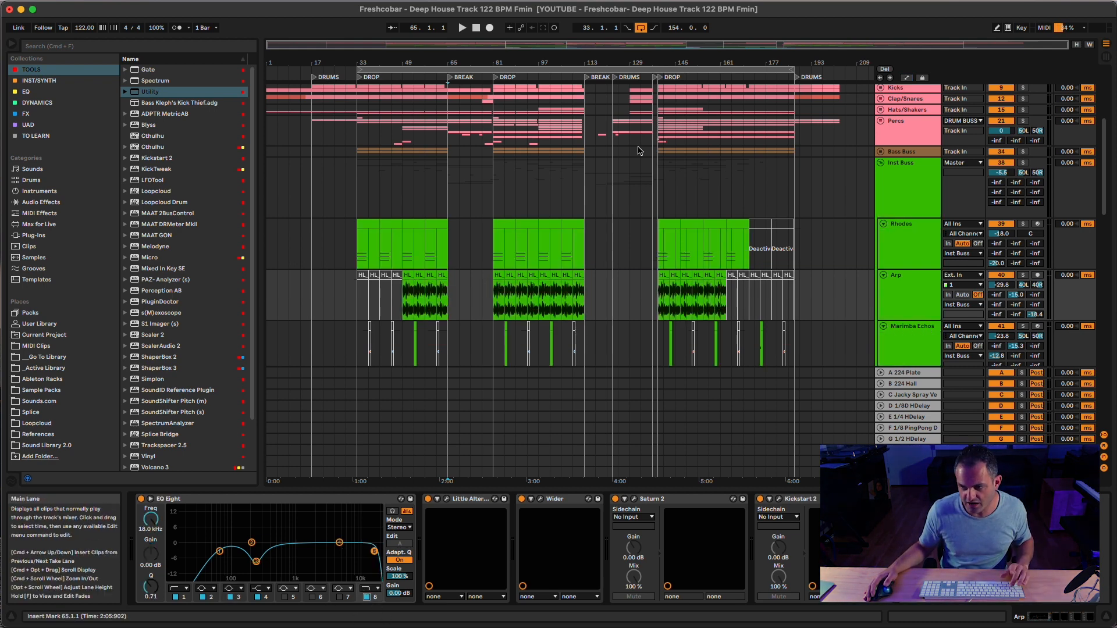
{"action": "key", "text": "a"}
{"action": "left_click", "coordinate": [904, 78]}
{"action": "left_click", "coordinate": [903, 79]}
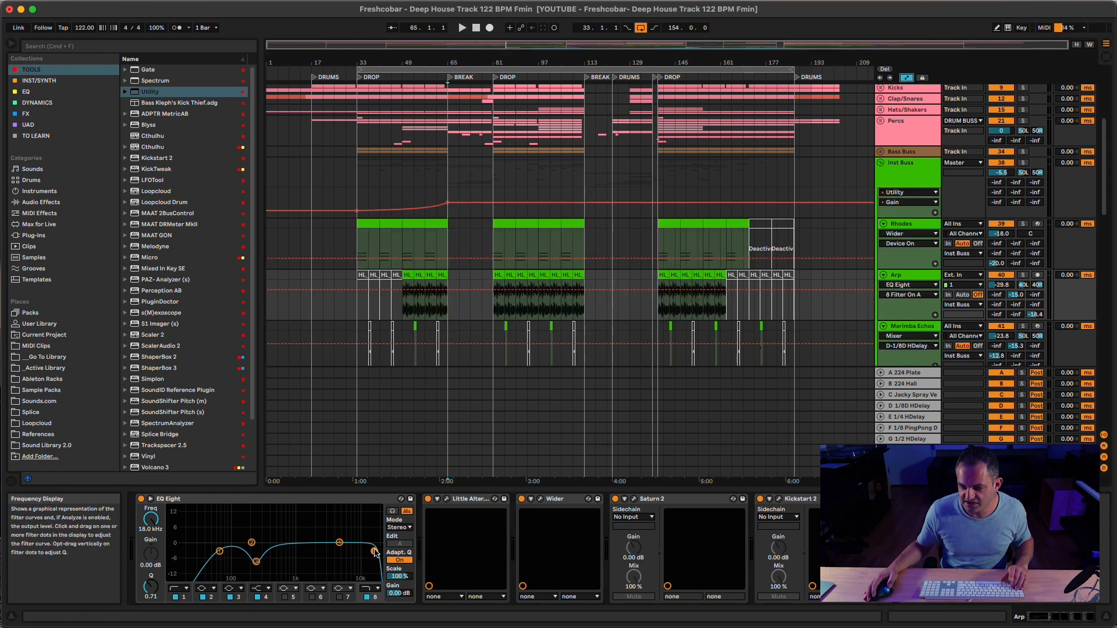
{"action": "left_click", "coordinate": [340, 544]}
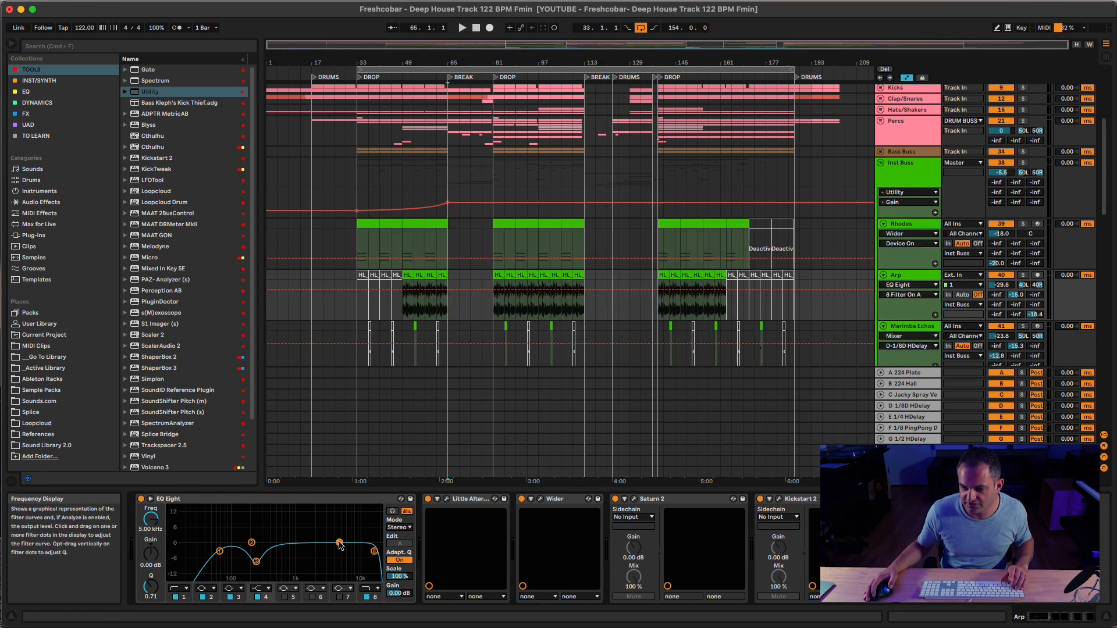
{"action": "left_click", "coordinate": [374, 553]}
{"action": "left_click", "coordinate": [900, 296]}
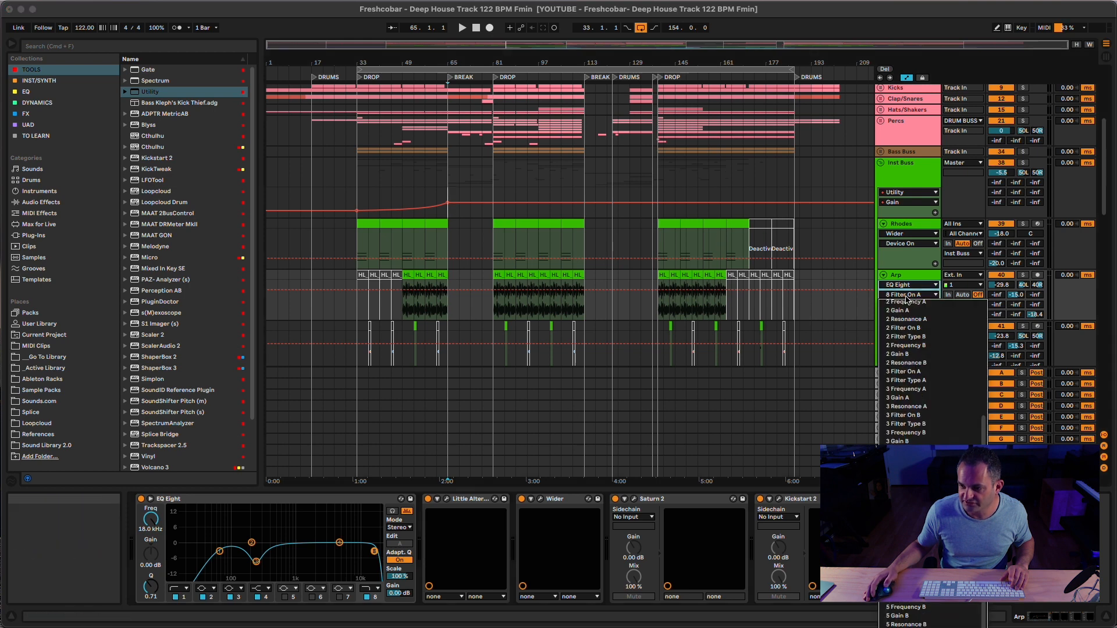
{"action": "left_click", "coordinate": [902, 296]}
{"action": "left_click", "coordinate": [902, 296]}
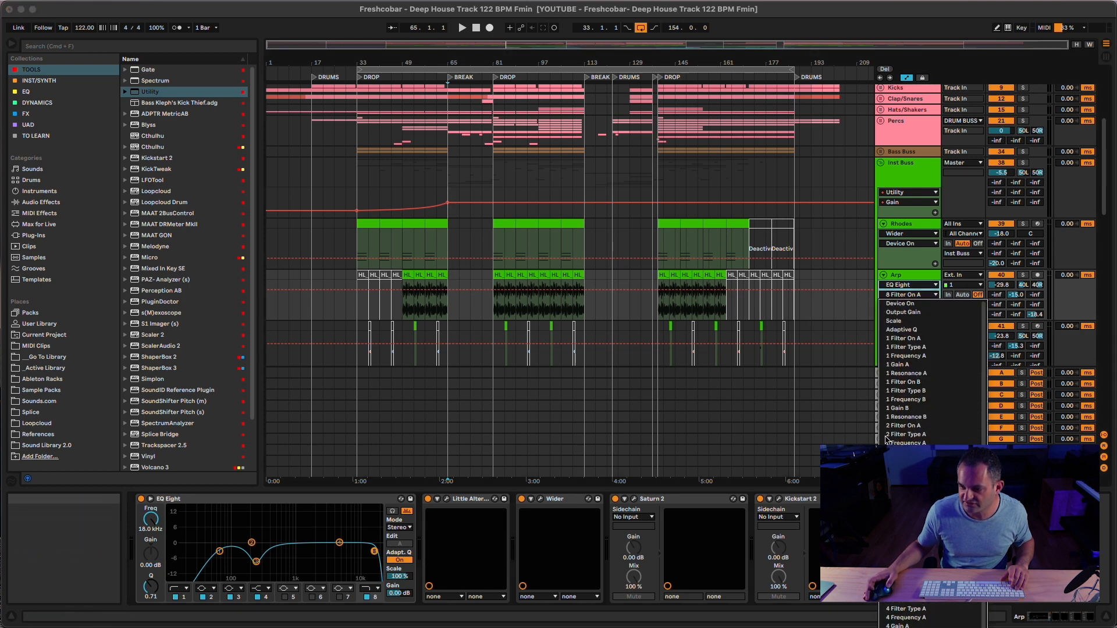
{"action": "left_click", "coordinate": [896, 294]}
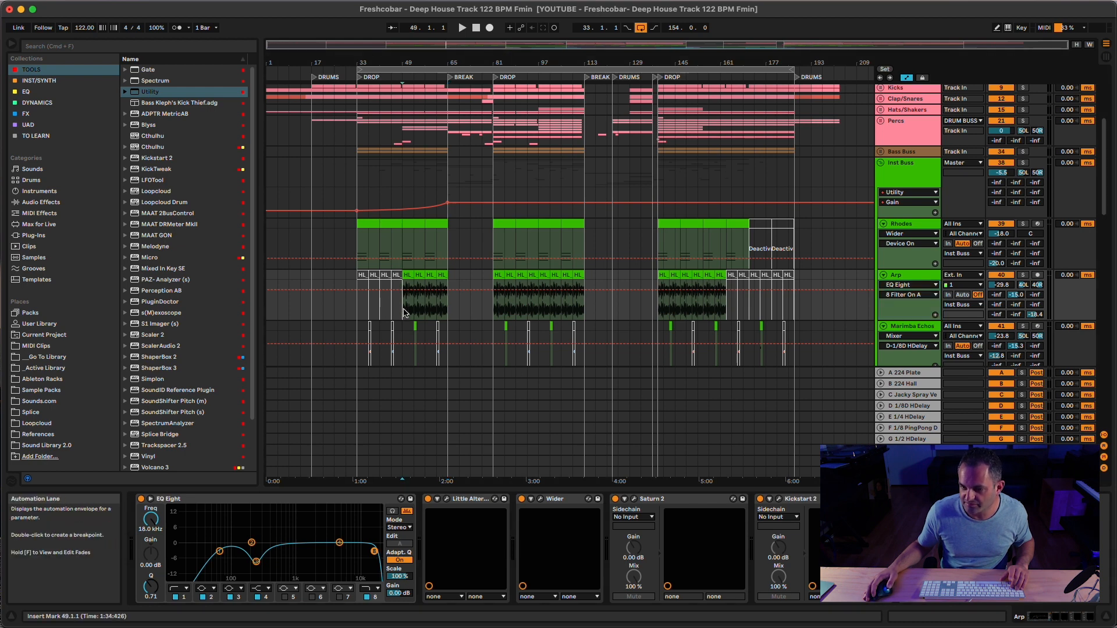
- Duplicate the Arp clip at bar 49 three times up to bar 65 and select all four clips
{"action": "left_click", "coordinate": [407, 275]}
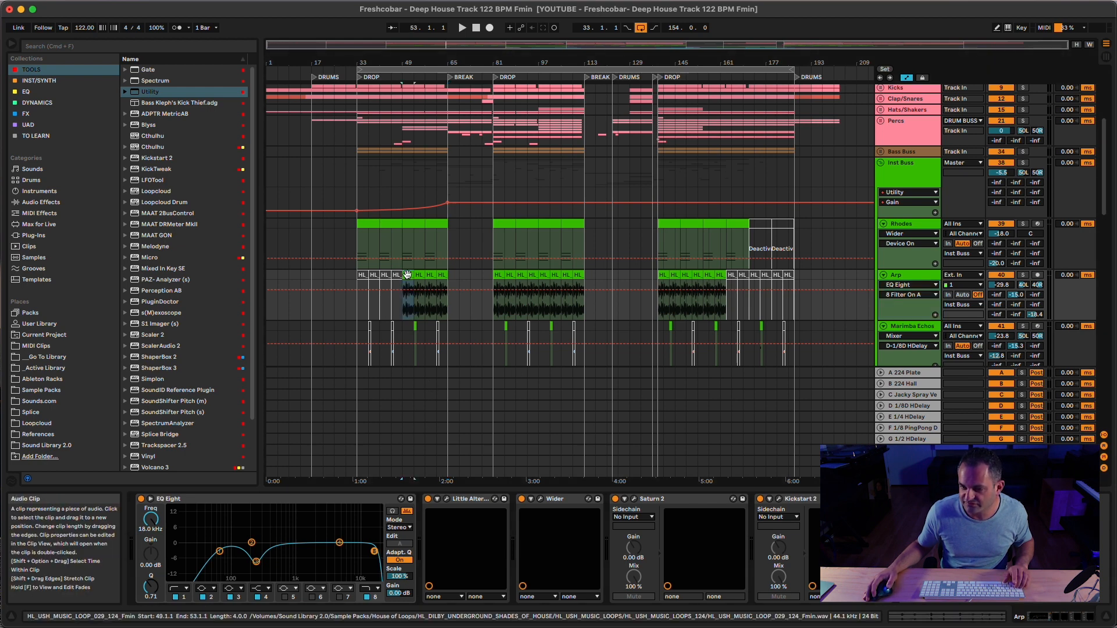
{"action": "key", "text": "super+d"}
{"action": "key", "text": "super+d"}
{"action": "key", "text": "super+d"}
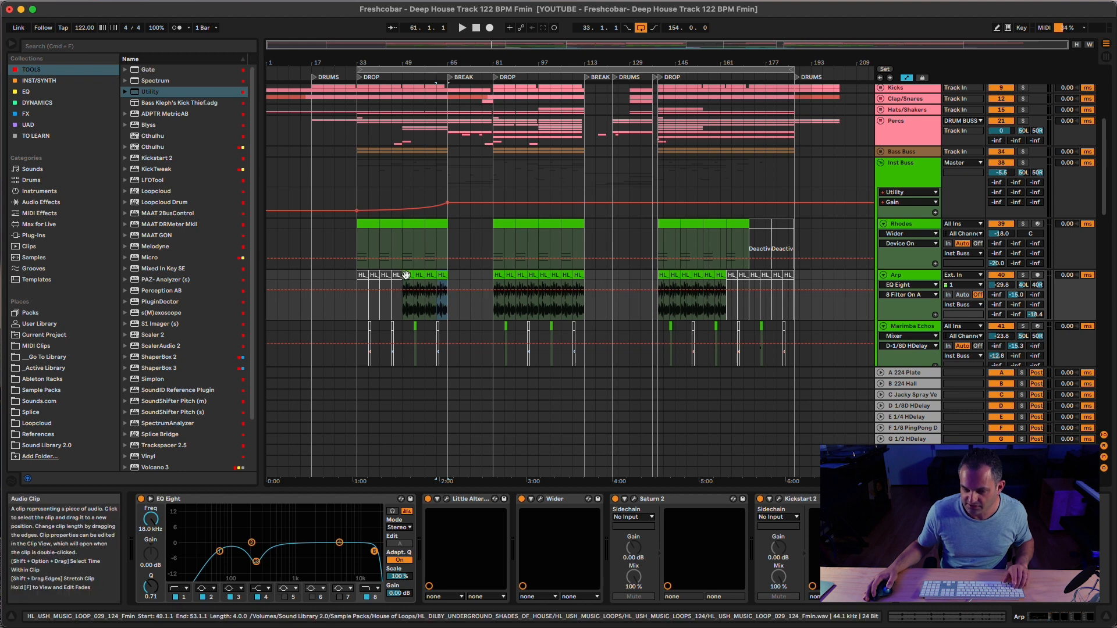
{"action": "left_click", "coordinate": [406, 274], "text": "shift"}
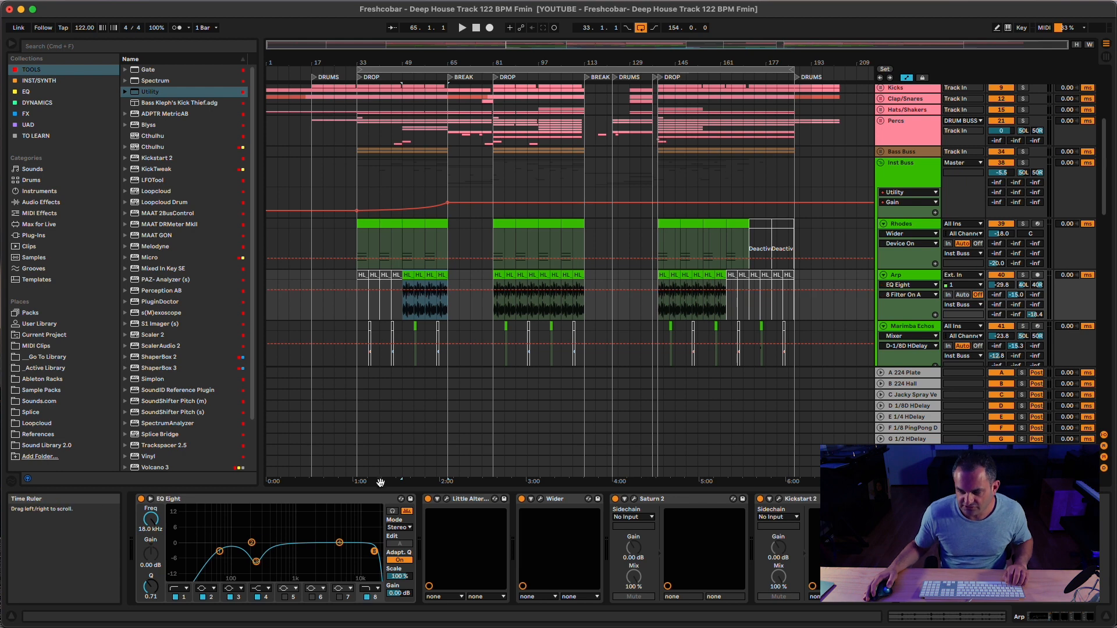
- Show the automation lane for EQ Eight's 8 Frequency A parameter on the Arp track
{"action": "left_click", "coordinate": [920, 294]}
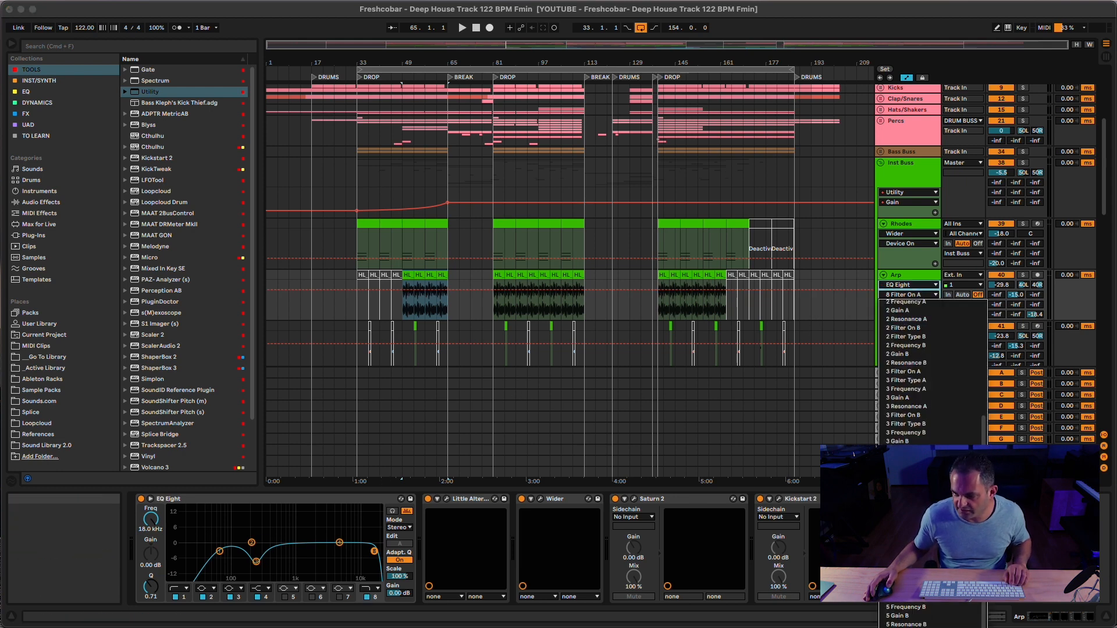
{"action": "left_click", "coordinate": [374, 551]}
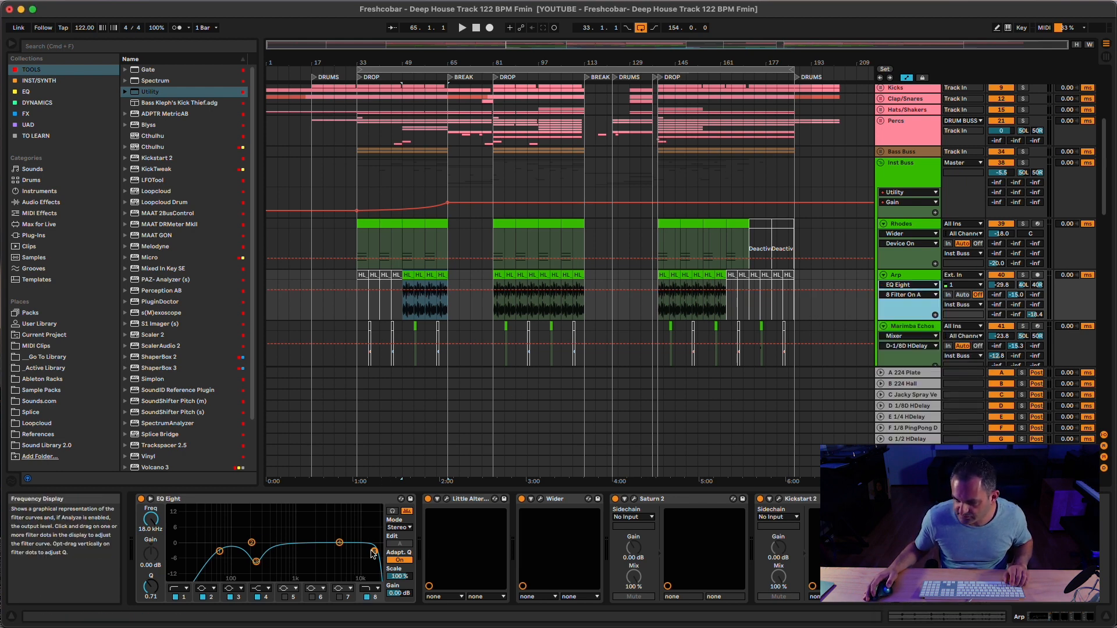
{"action": "left_click", "coordinate": [375, 551]}
{"action": "left_click", "coordinate": [152, 522]}
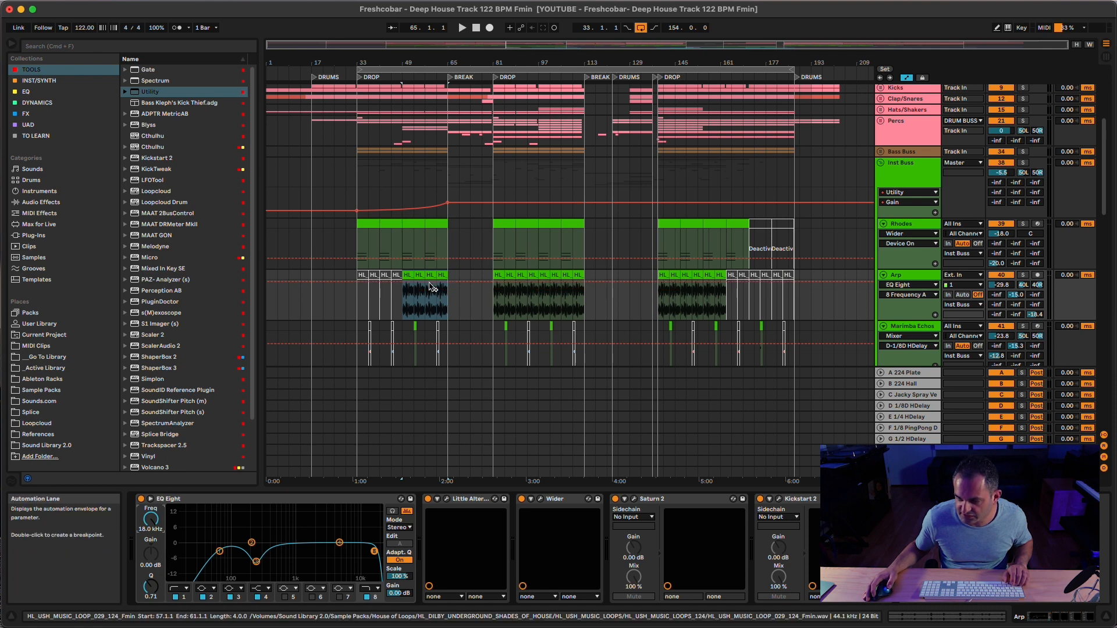
- Draw a curved upward filter frequency sweep on the Arp track from bar 49 to bar 65 and play it back
{"action": "mouse_move", "coordinate": [427, 289]}
{"action": "left_mouse_down"}
{"action": "mouse_move", "coordinate": [448, 310]}
{"action": "mouse_move", "coordinate": [435, 298]}
{"action": "left_mouse_up"}
{"action": "left_click", "coordinate": [448, 306]}
{"action": "left_click", "coordinate": [403, 286]}
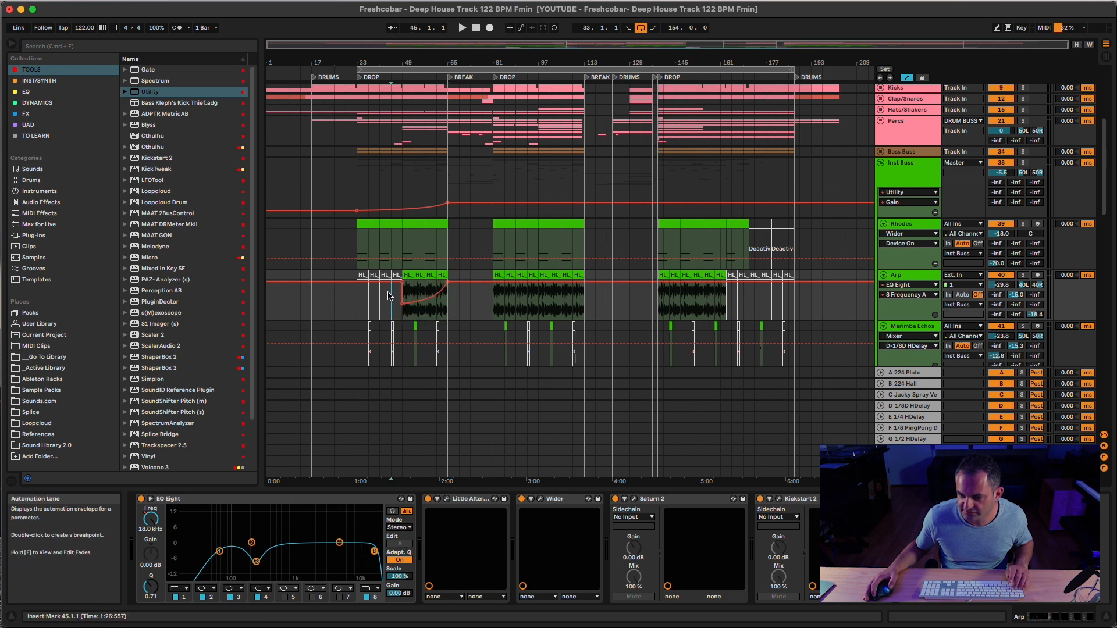
{"action": "key", "text": "space"}
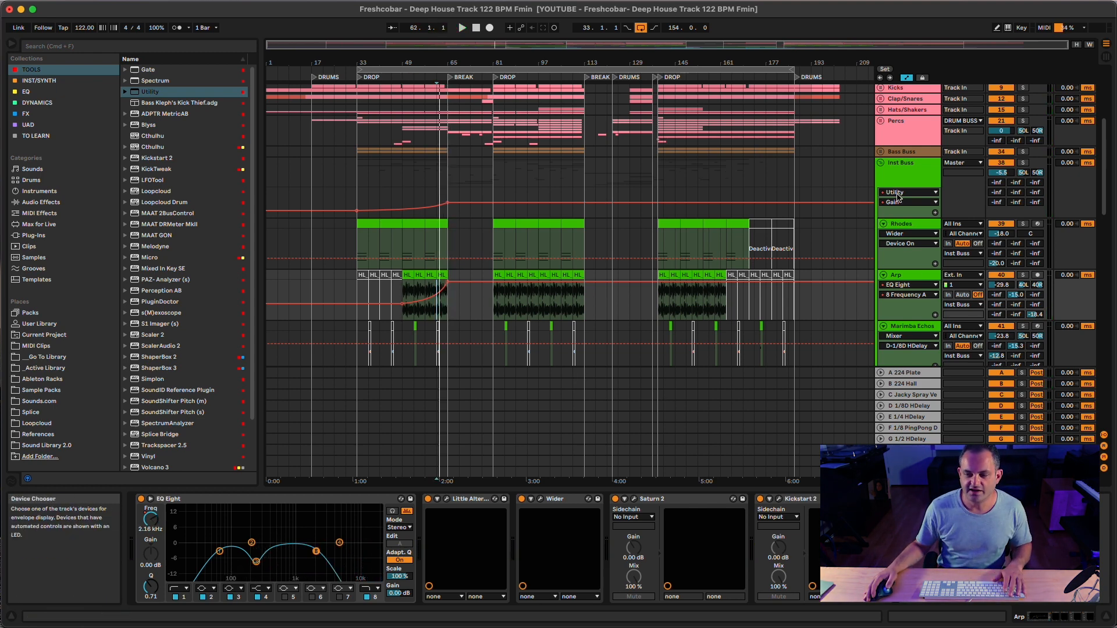
- Examine the device chains and automation of Marimba Echos, Lead Buss, Lead -12 and Lead +12, including the Simplon filter on Lead +12
{"action": "scroll", "coordinate": [903, 262], "scroll_direction": "down", "scroll_amount": 2}
{"action": "left_click", "coordinate": [906, 301]}
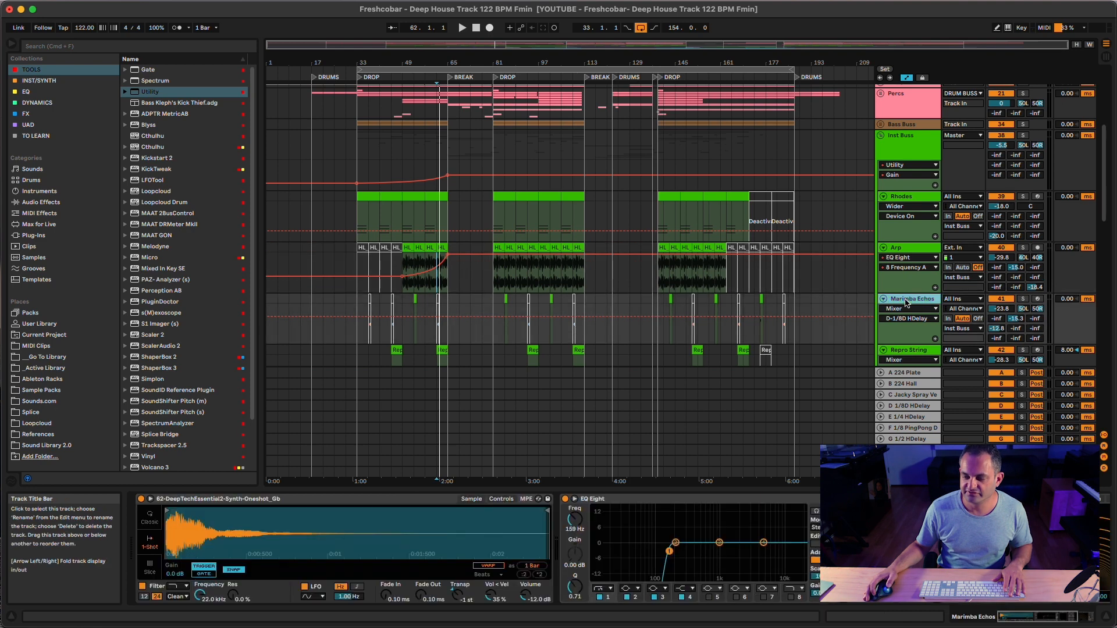
{"action": "scroll", "coordinate": [899, 360], "scroll_direction": "down", "scroll_amount": 3}
{"action": "left_click", "coordinate": [899, 310]}
{"action": "scroll", "coordinate": [892, 331], "scroll_direction": "down", "scroll_amount": 2}
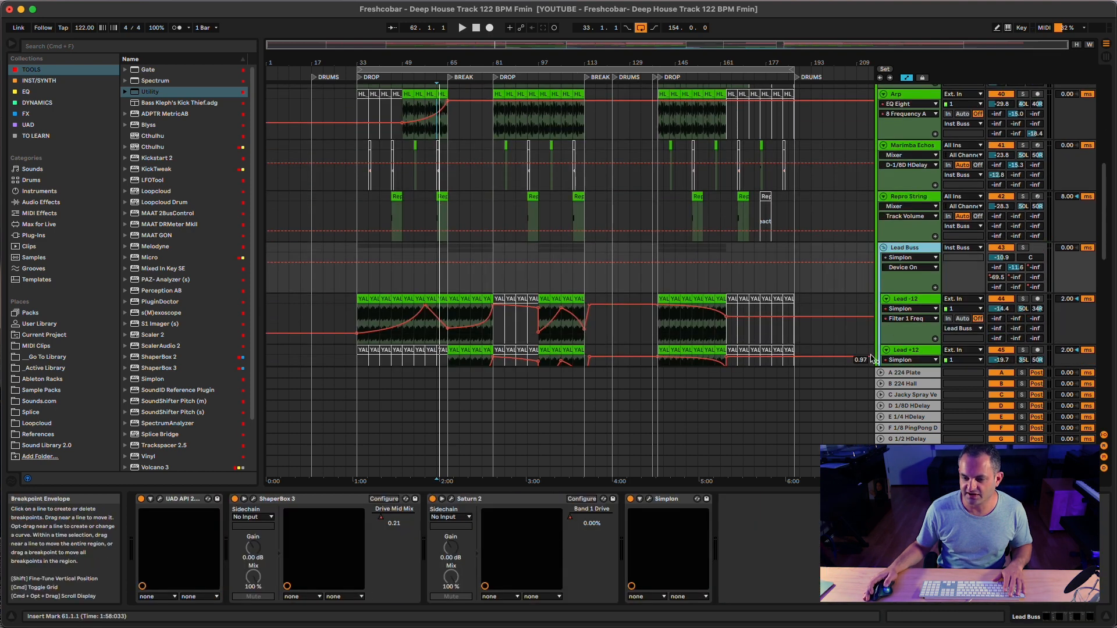
{"action": "left_click", "coordinate": [899, 313]}
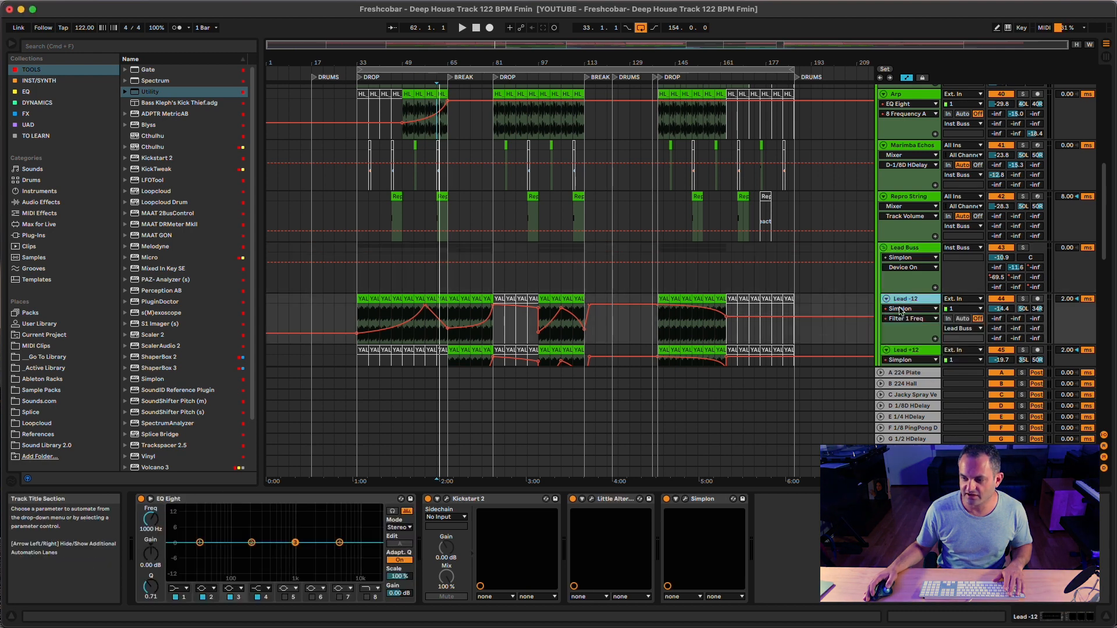
{"action": "scroll", "coordinate": [901, 310], "scroll_direction": "down", "scroll_amount": 1}
{"action": "left_click", "coordinate": [904, 302]}
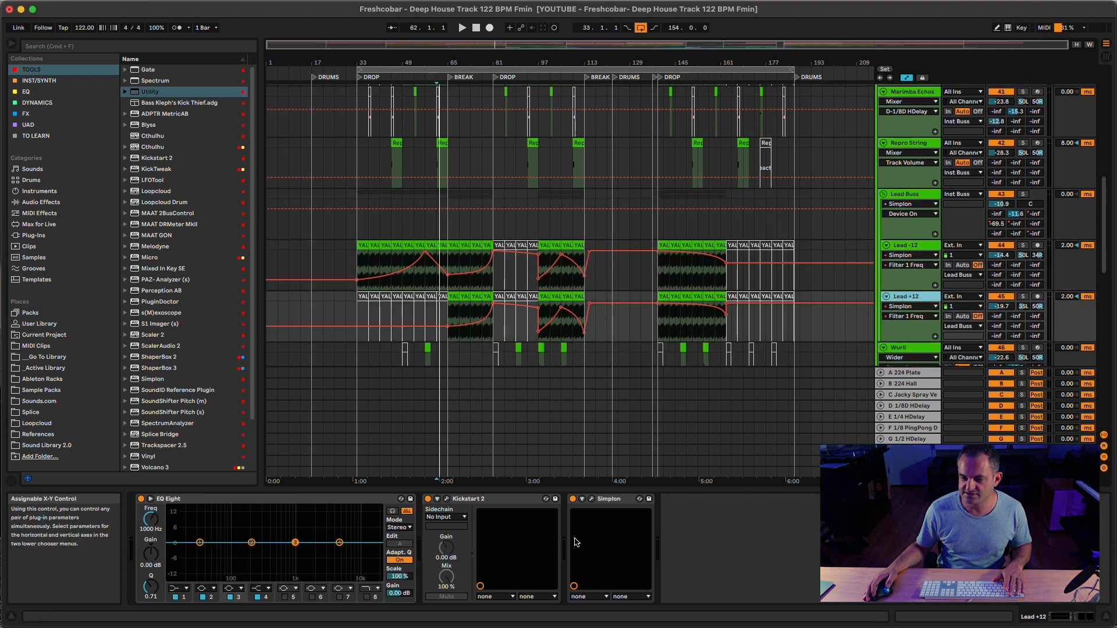
{"action": "left_click", "coordinate": [596, 501]}
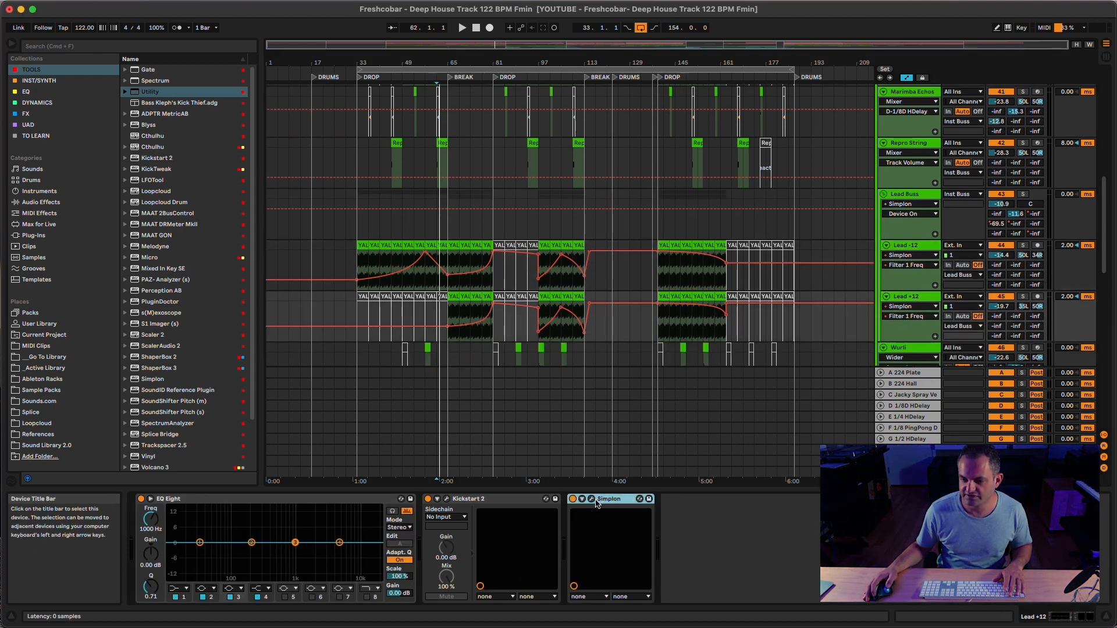
- Play back the filter sweep on Lead -12 from bar 33, then again from bar 57 around its peak
{"action": "key", "text": "space"}
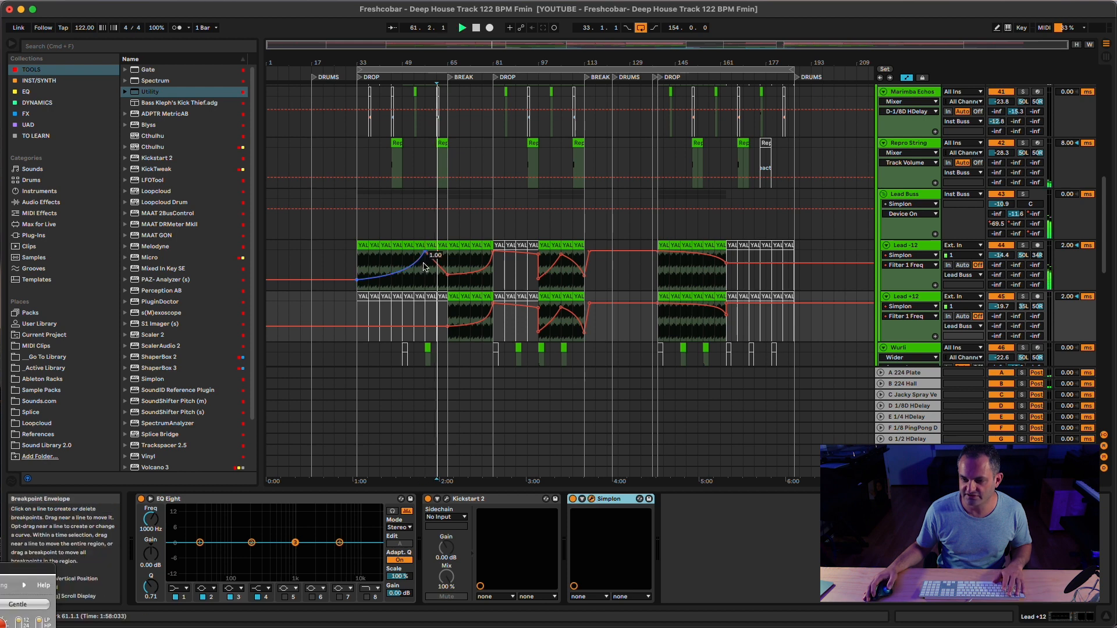
{"action": "left_click", "coordinate": [353, 257]}
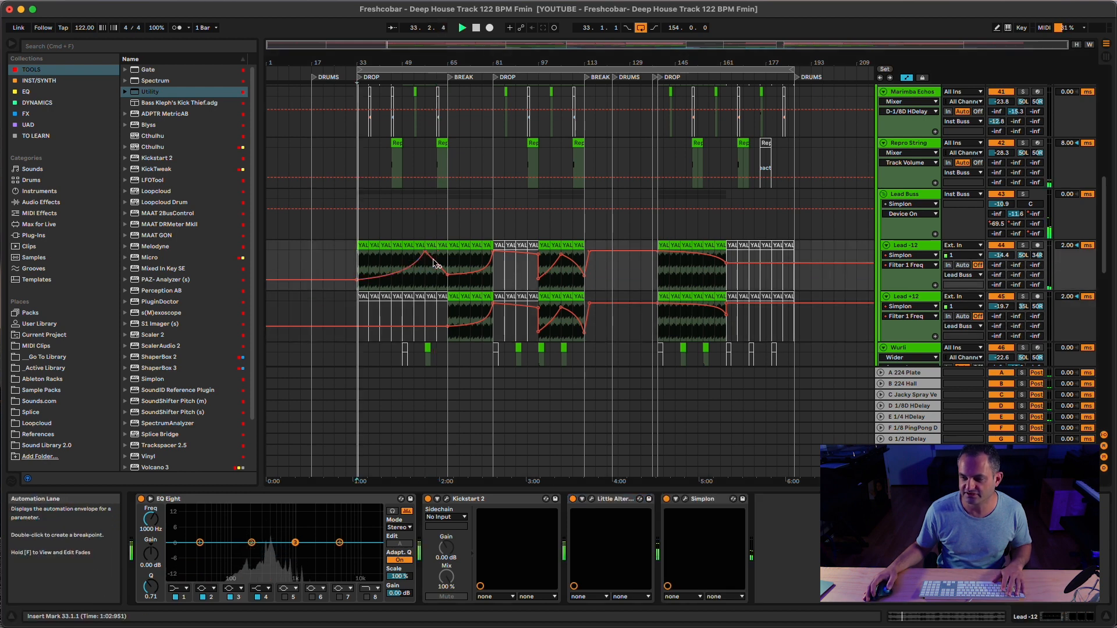
{"action": "left_click", "coordinate": [425, 270]}
{"action": "key", "text": "space"}
{"action": "key", "text": "space"}
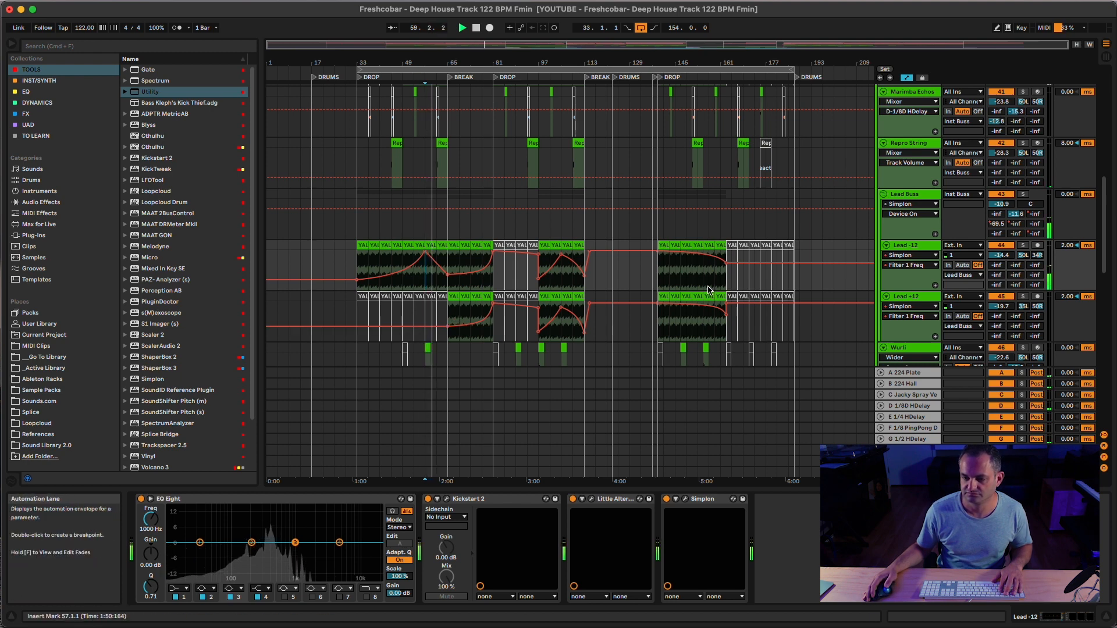
- Solo the Lead Buss track during playback, keeping the track itself active
{"action": "left_click", "coordinate": [1002, 194]}
{"action": "left_click", "coordinate": [1002, 195]}
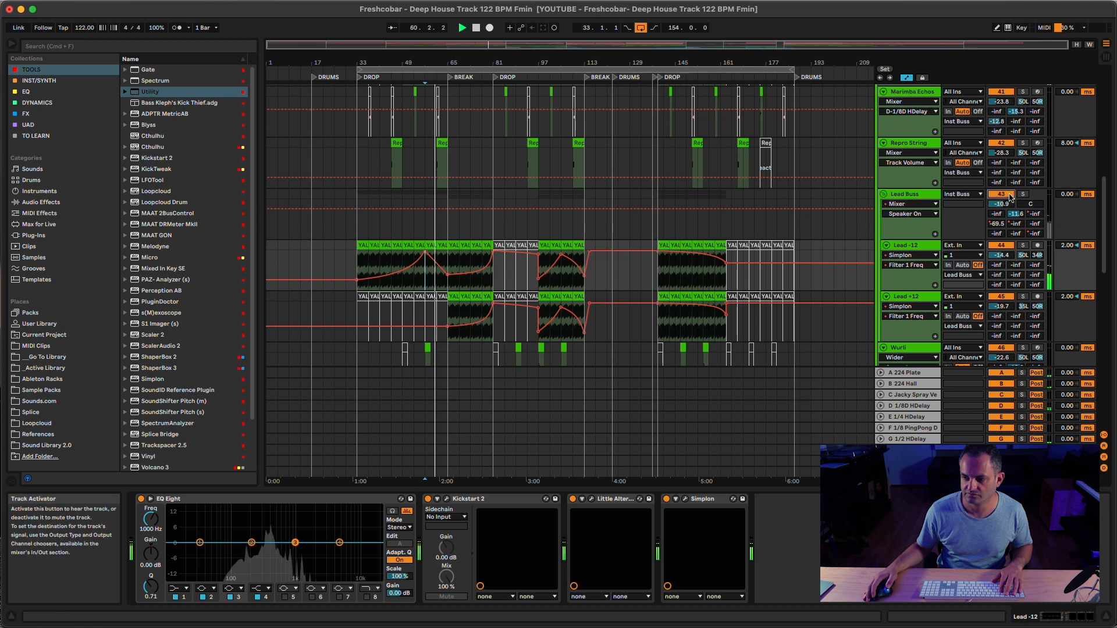
{"action": "left_click", "coordinate": [1022, 194]}
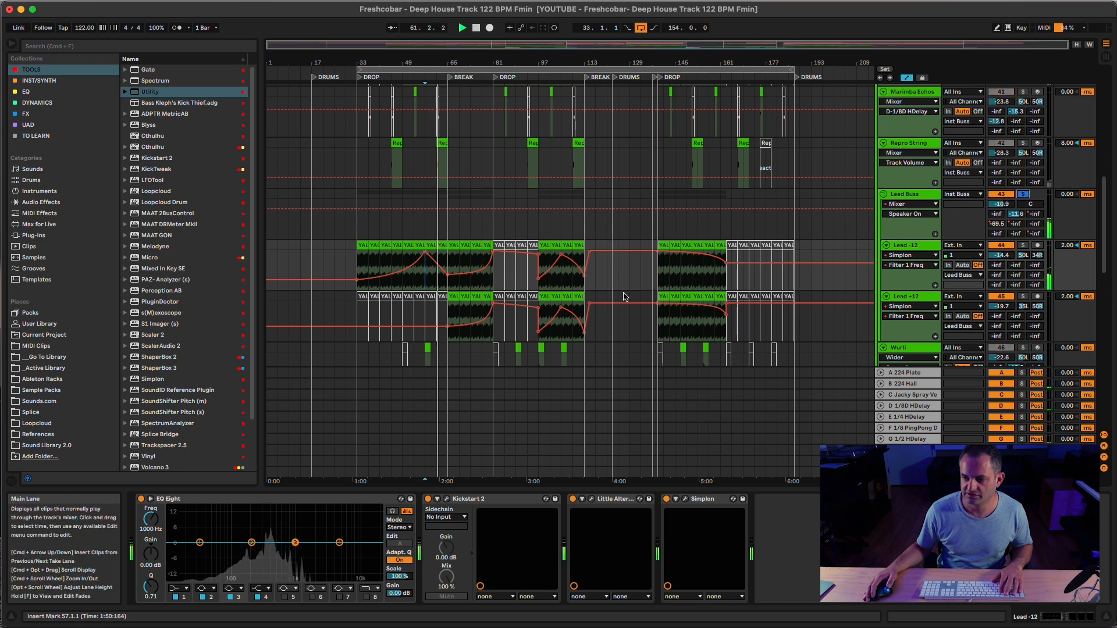
- View the Simplon filter moving with the automation on Lead -12 during playback, then close its plug-in window
{"action": "left_click", "coordinate": [684, 500]}
{"action": "left_click_drag", "start_coordinate": [26, 562], "coordinate": [640, 271]}
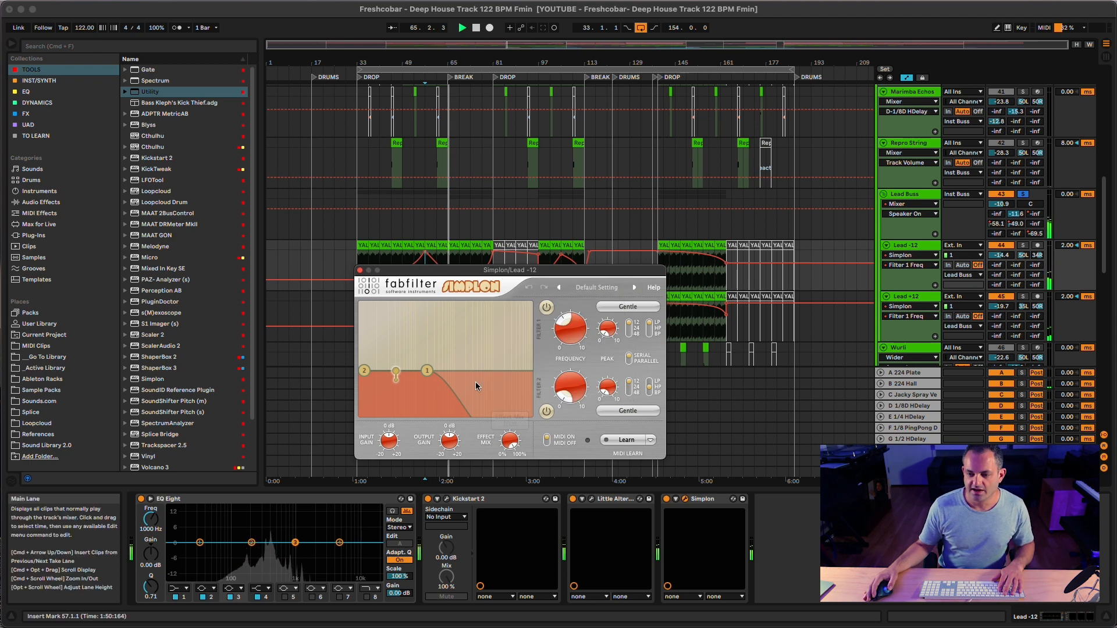
{"action": "left_click", "coordinate": [360, 270]}
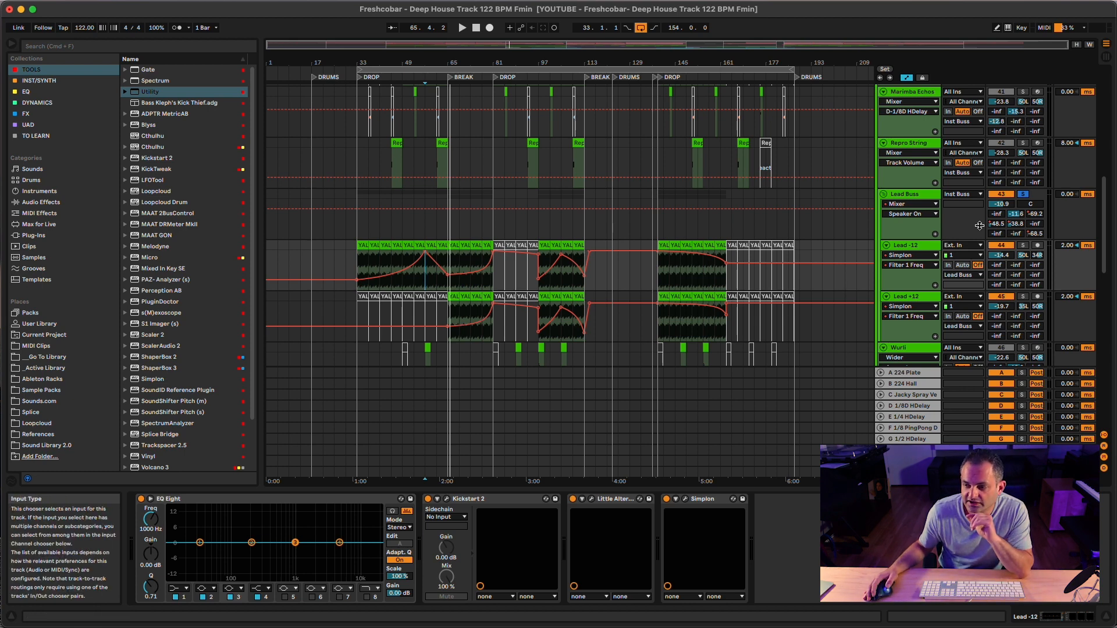
- Show the D-1/8D HDelay send automation on Lead Buss and listen to its rise through the break from bar 65
{"action": "left_click", "coordinate": [906, 197]}
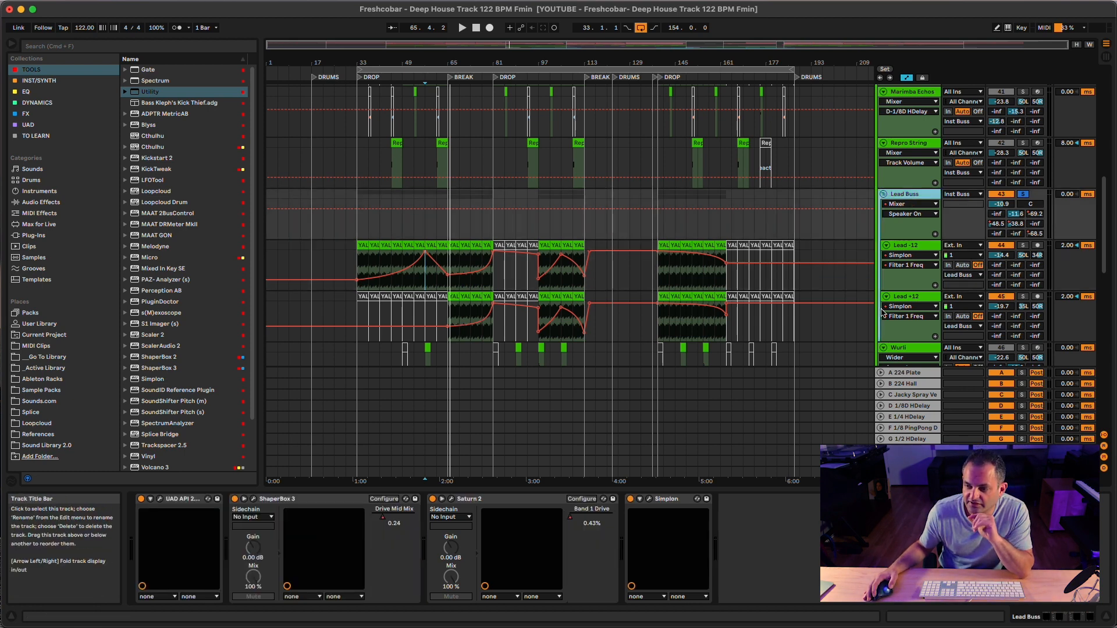
{"action": "left_click", "coordinate": [1015, 224]}
{"action": "left_click", "coordinate": [996, 225]}
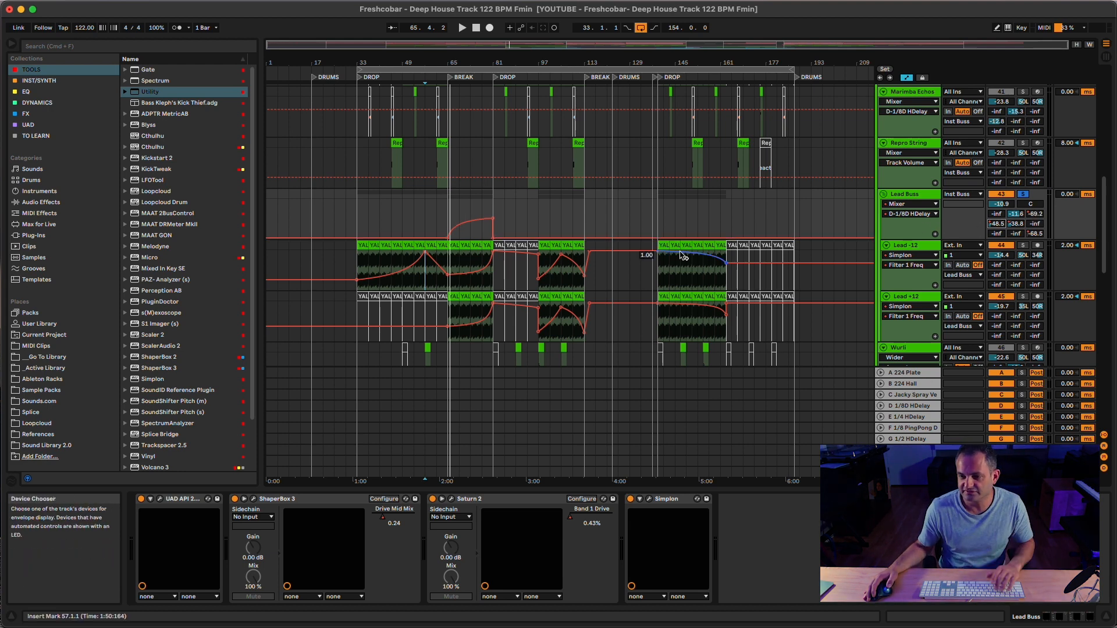
{"action": "left_click", "coordinate": [453, 223]}
{"action": "key", "text": "space"}
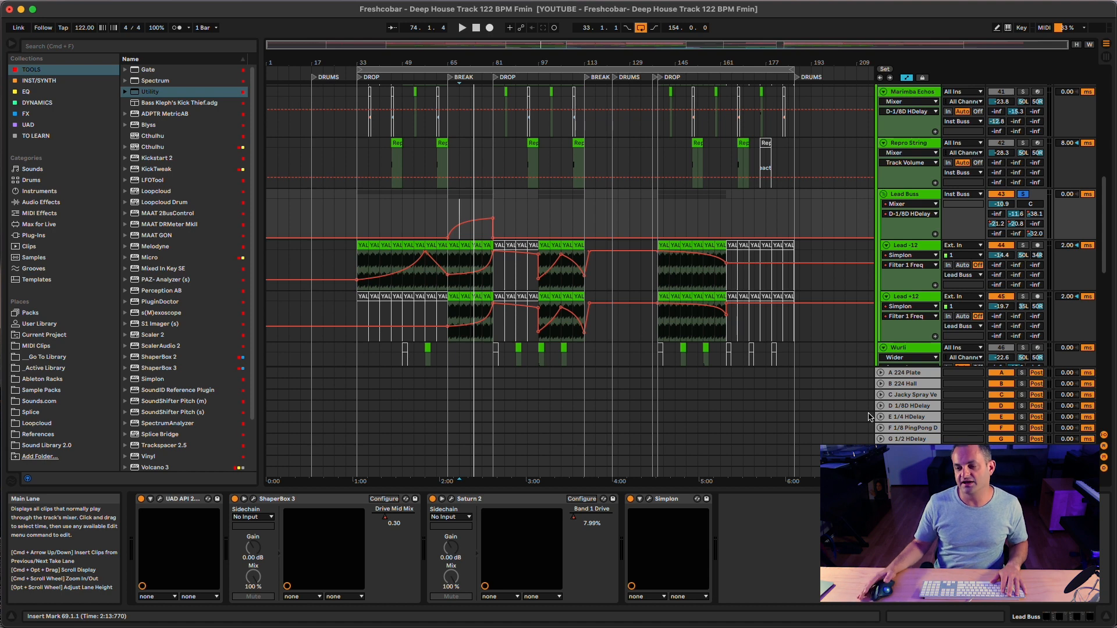
- Unfold and select the A 224 Plate return track to show its devices, and play the arrangement from bar 69
{"action": "left_click", "coordinate": [880, 373]}
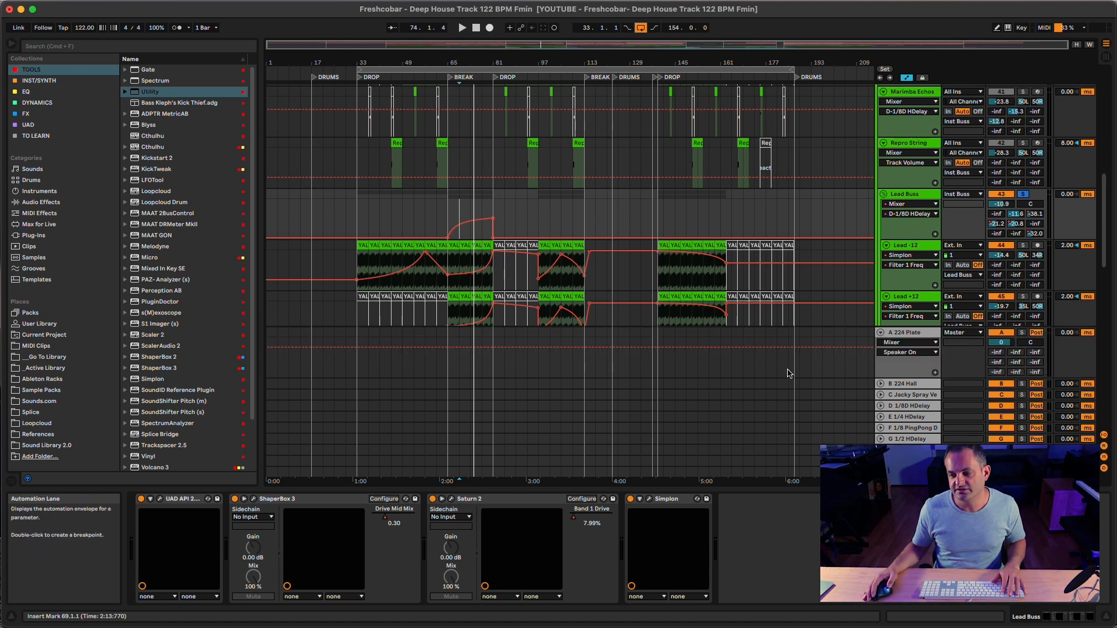
{"action": "left_click", "coordinate": [908, 332]}
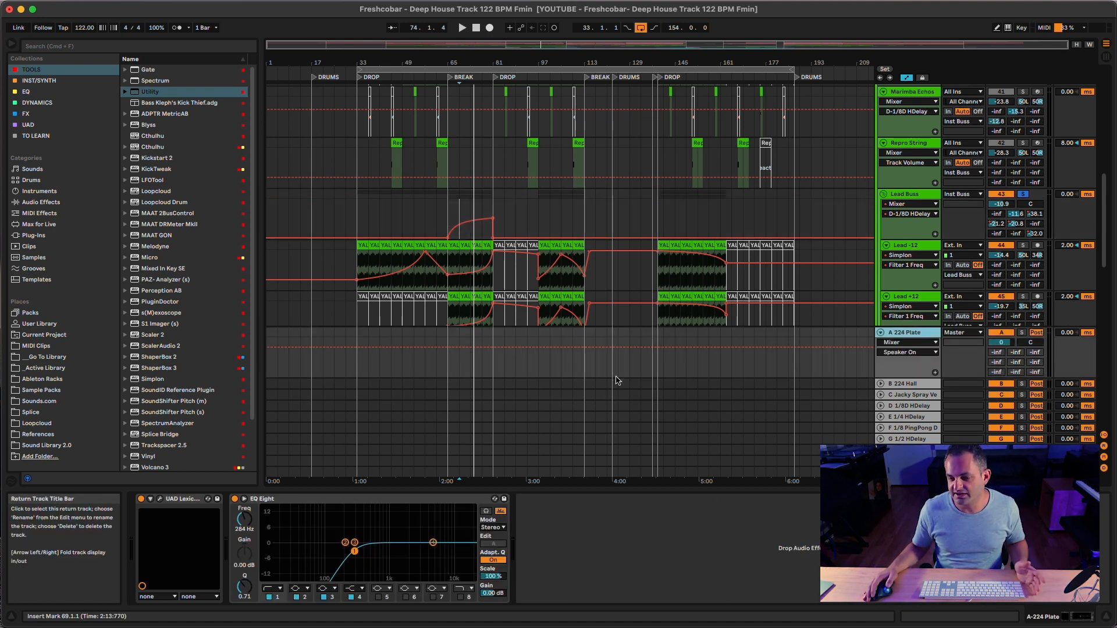
{"action": "key", "text": "space"}
{"action": "scroll", "coordinate": [828, 326], "scroll_direction": "down", "scroll_amount": 2}
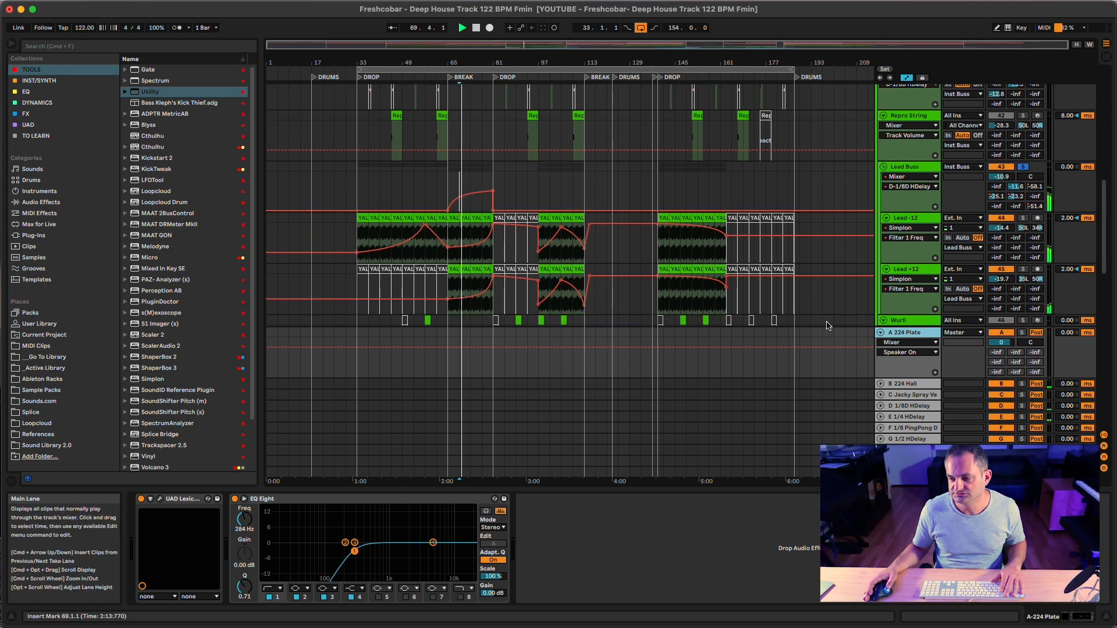
{"action": "scroll", "coordinate": [483, 358], "scroll_direction": "down", "scroll_amount": 3}
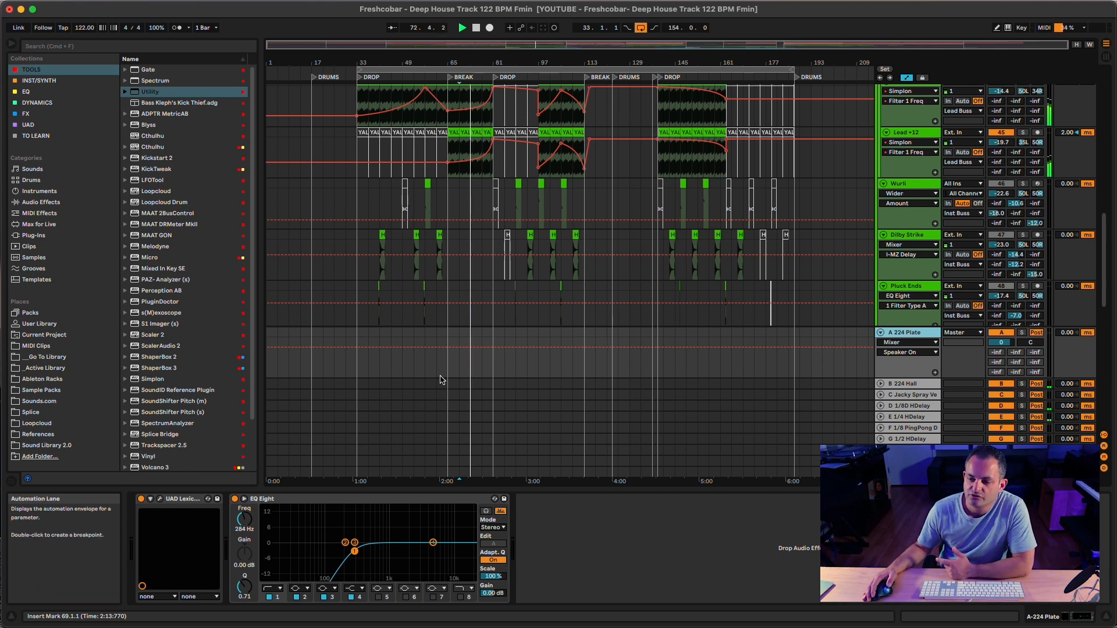
- Show the automation lane for the UAD Lexicon 224's Diffusion parameter on the A 224 Plate return
{"action": "left_click", "coordinate": [909, 342]}
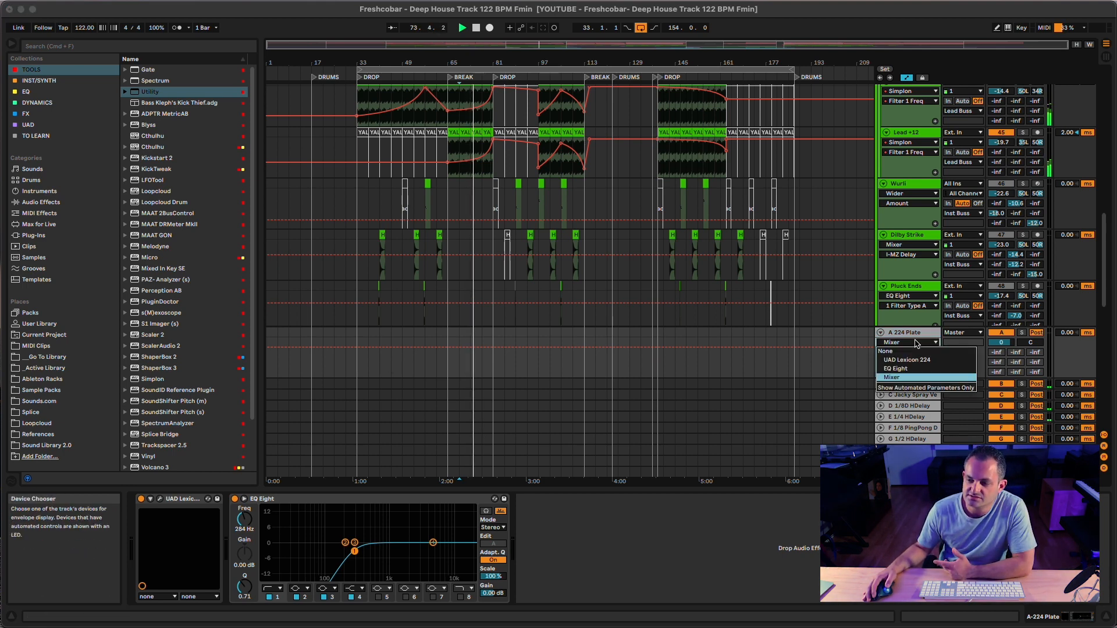
{"action": "left_click", "coordinate": [907, 360]}
{"action": "left_click", "coordinate": [896, 352]}
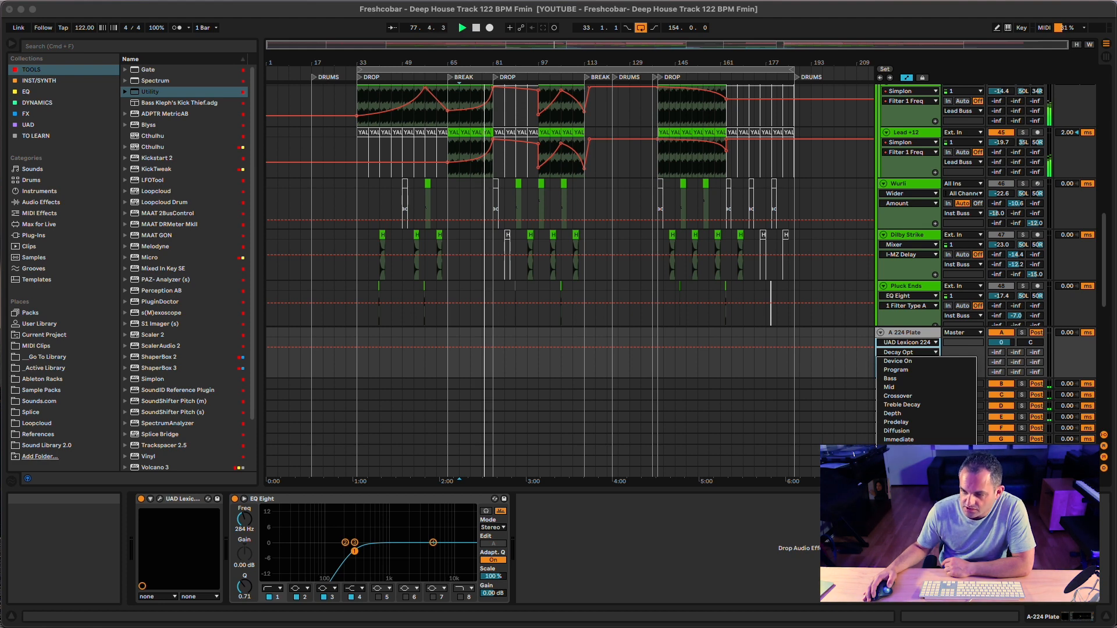
{"action": "left_click", "coordinate": [898, 431]}
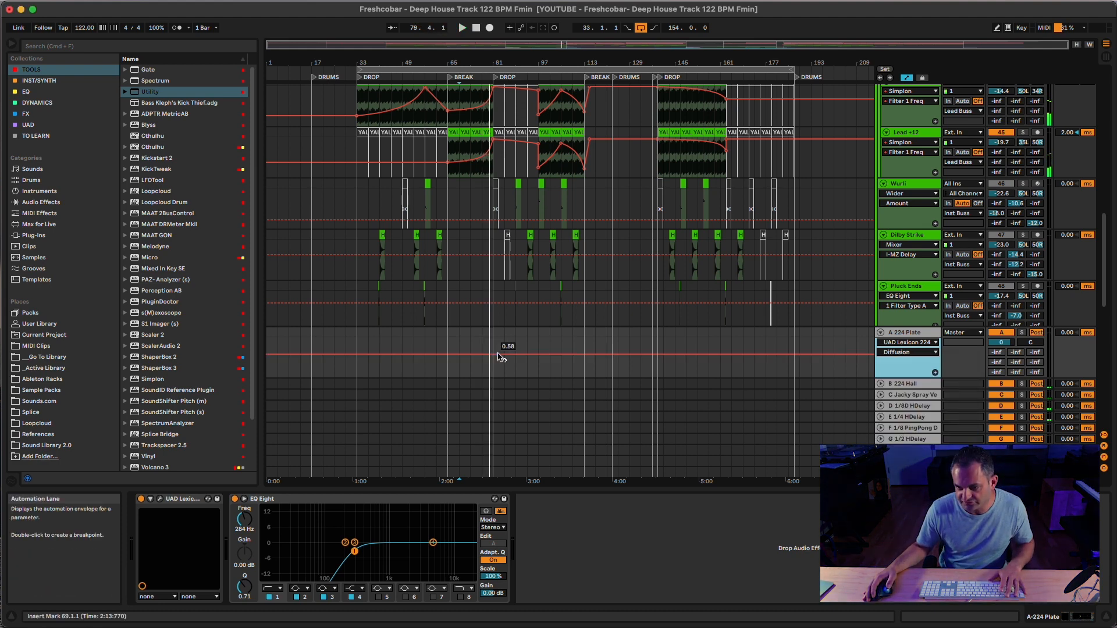
- Draw rising Diffusion automation ramps on A 224 Plate from bar 81 to 97 and from bar 113 to 139
{"action": "left_click_drag", "start_coordinate": [499, 357], "coordinate": [522, 354]}
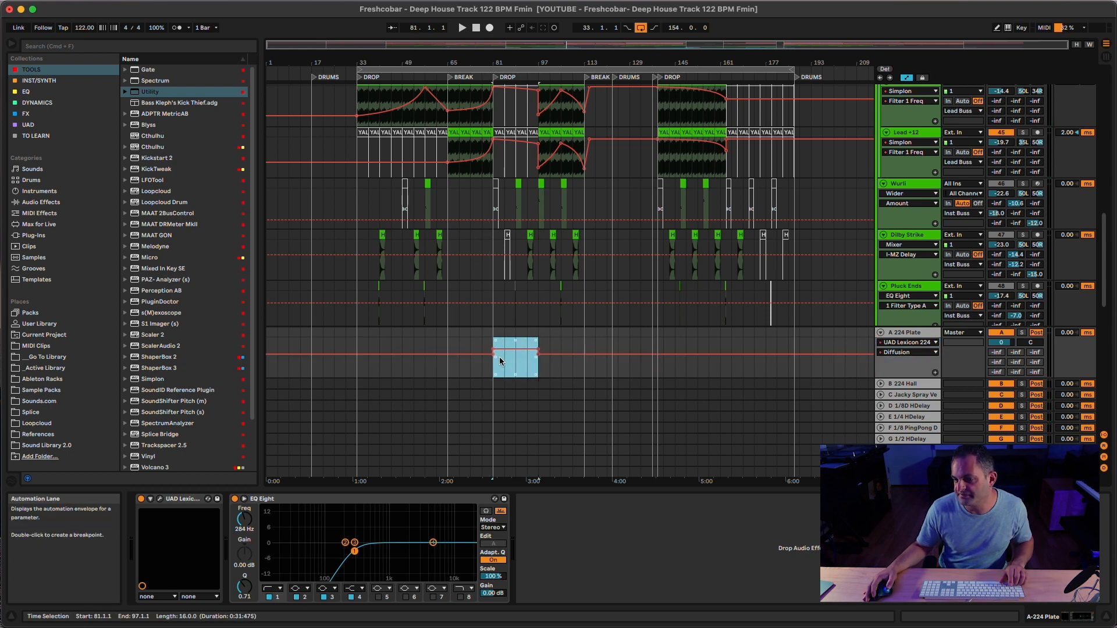
{"action": "left_click", "coordinate": [492, 350]}
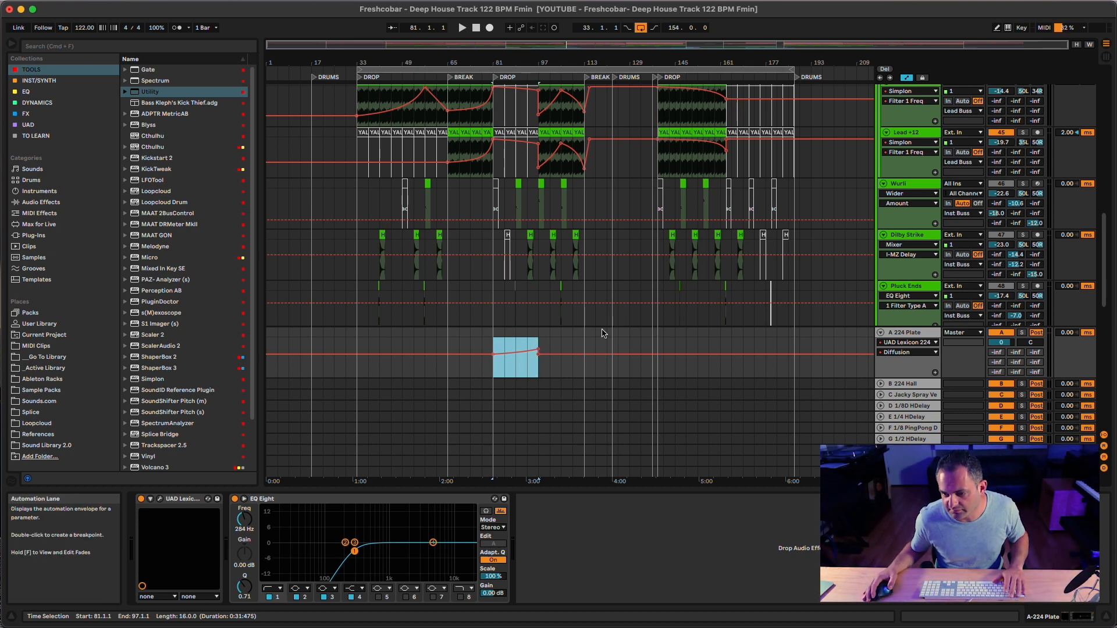
{"action": "left_click_drag", "start_coordinate": [586, 349], "coordinate": [646, 350]}
{"action": "left_click", "coordinate": [584, 351]}
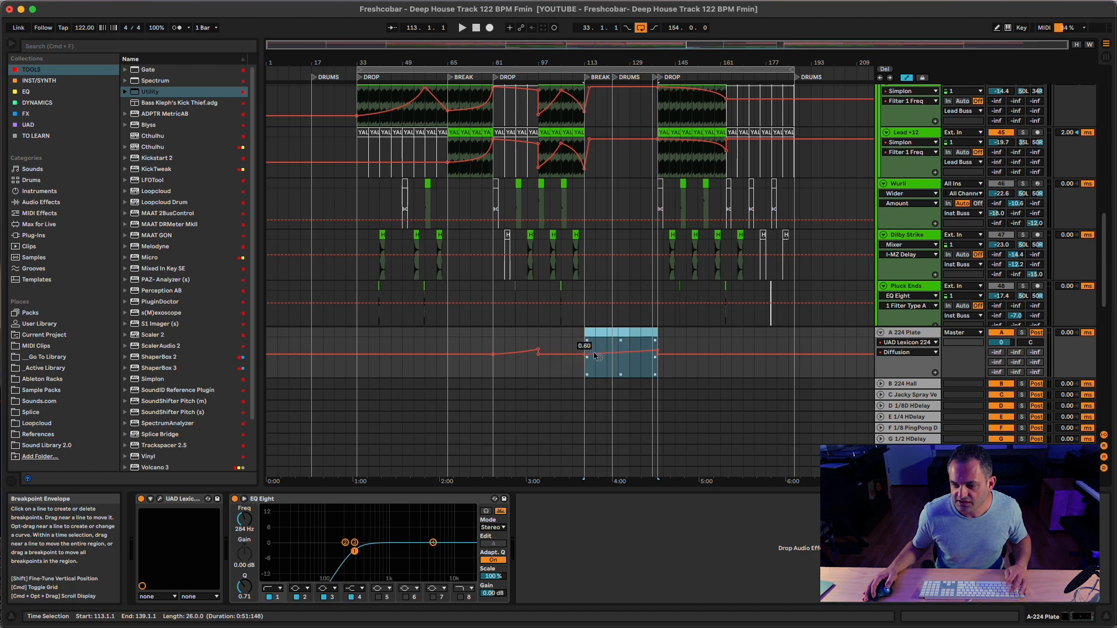
- Audition the reverb Diffusion ramps on A 224 Plate by playing from several points between bar 65 and bar 133
{"action": "key", "text": "space"}
{"action": "left_click", "coordinate": [504, 343]}
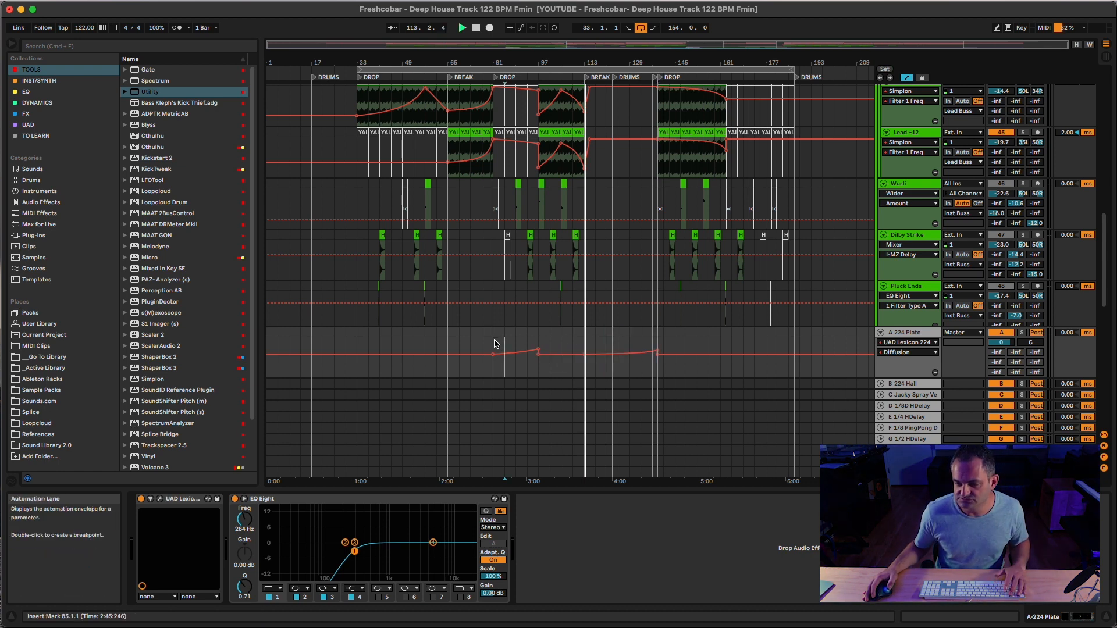
{"action": "left_click", "coordinate": [594, 344]}
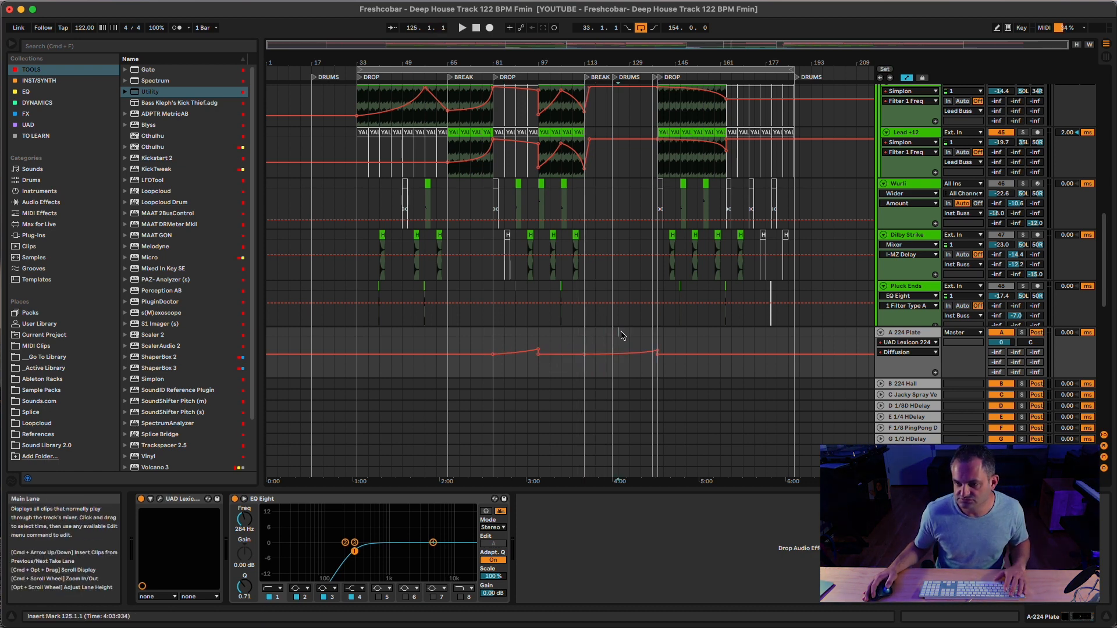
{"action": "left_click", "coordinate": [618, 339]}
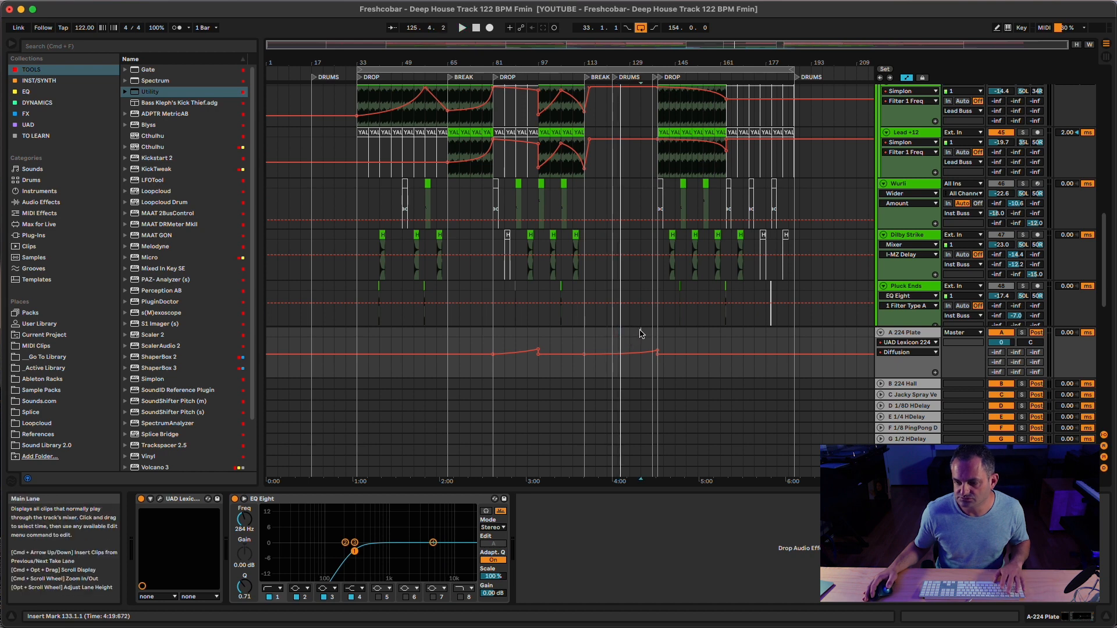
{"action": "left_click", "coordinate": [495, 343]}
{"action": "left_click", "coordinate": [445, 343]}
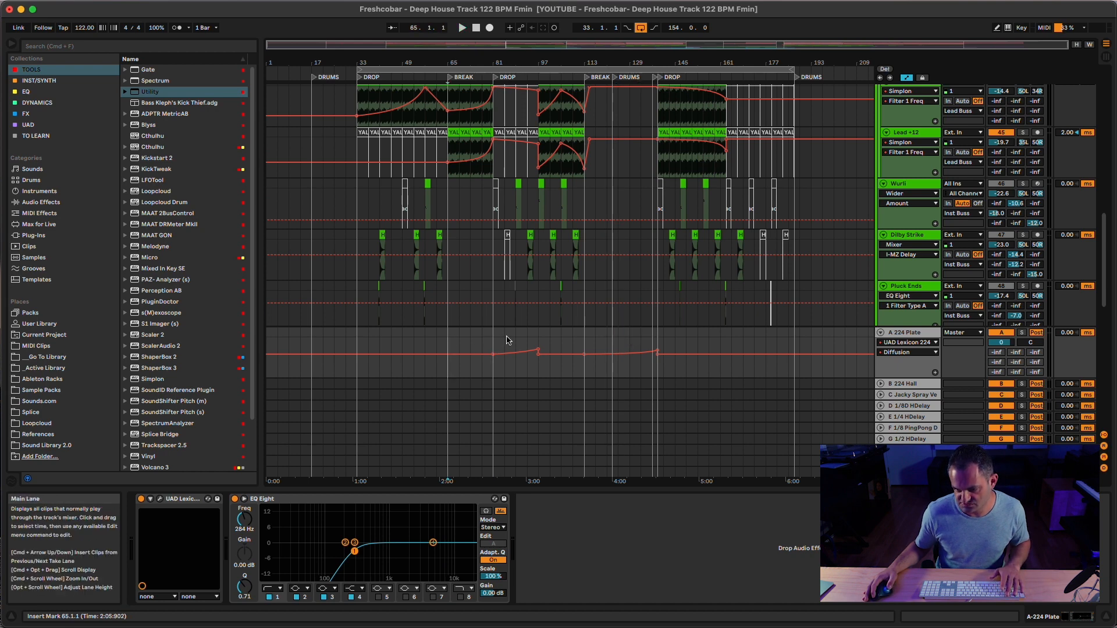
{"action": "key", "text": "space"}
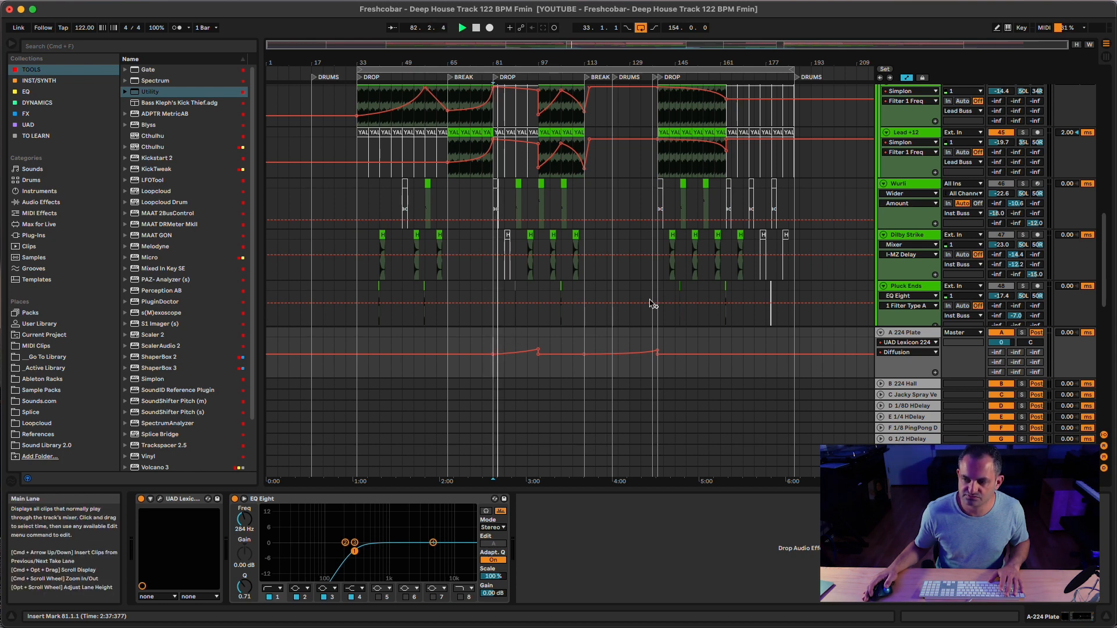
{"action": "scroll", "coordinate": [765, 322], "scroll_direction": "up", "scroll_amount": 5}
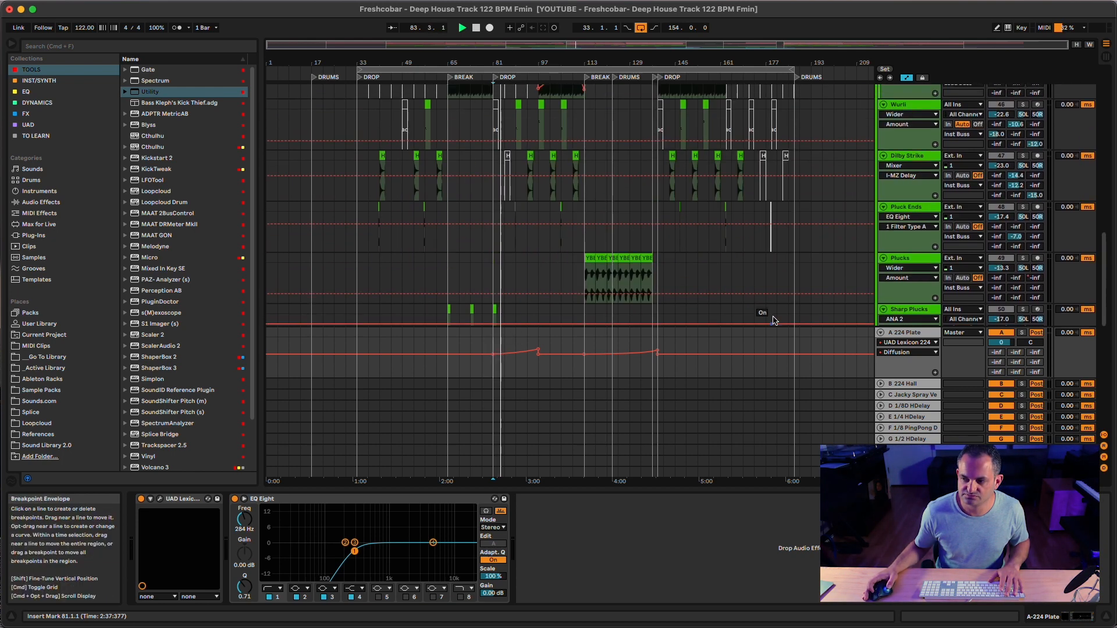
{"action": "key", "text": "space"}
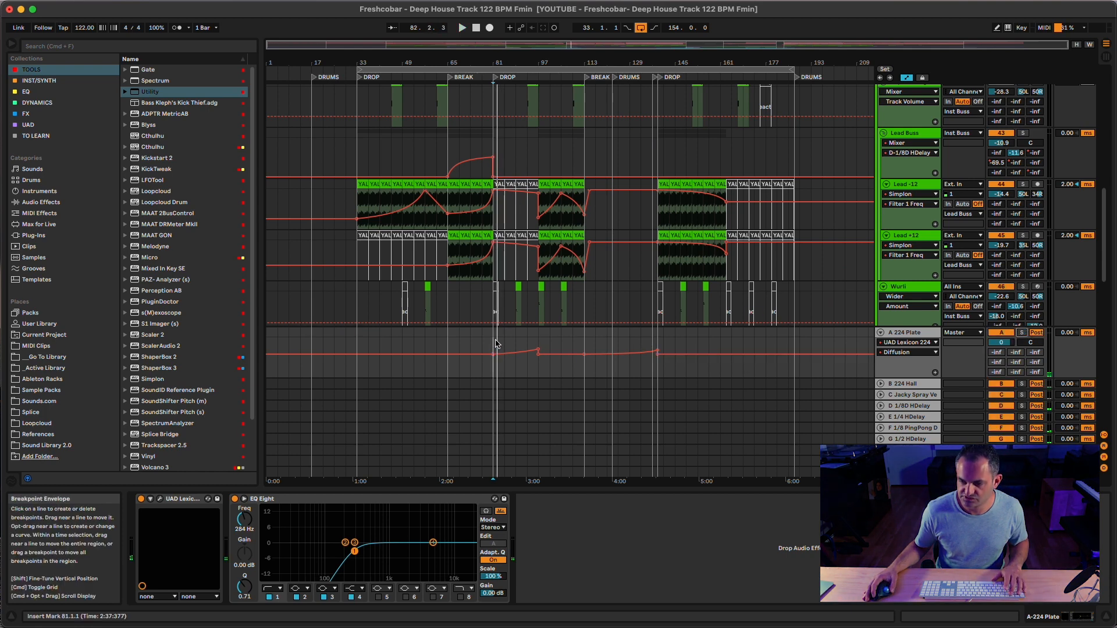
- Play from bar 81 and raise the A 224 Plate Diffusion automation to a constant higher level up to bar 97
{"action": "key", "text": "space"}
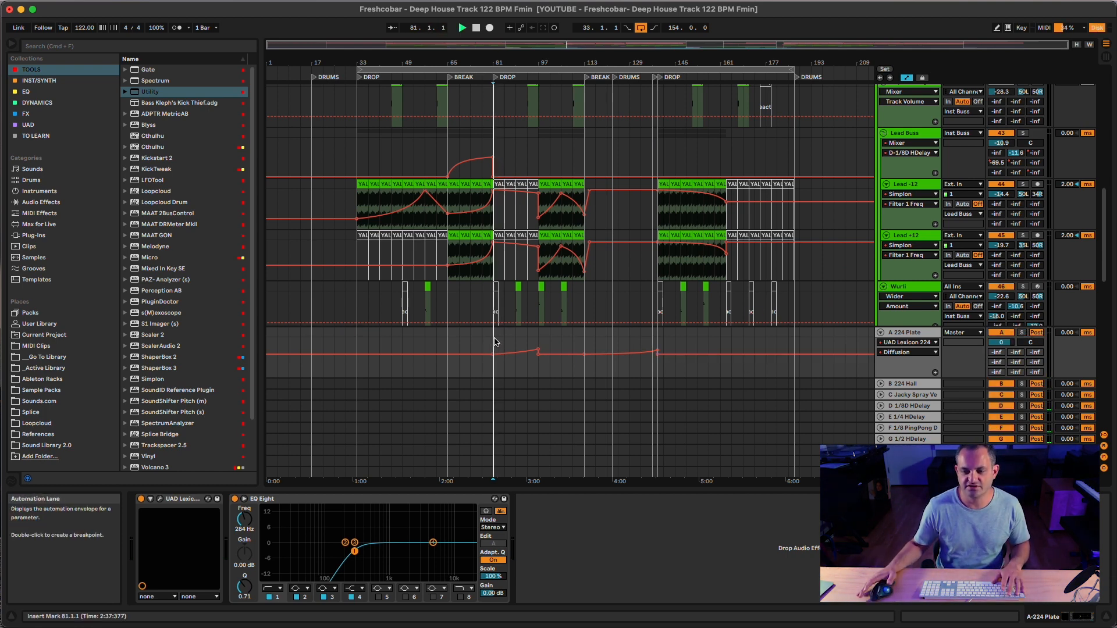
{"action": "key", "text": "space"}
{"action": "left_click_drag", "start_coordinate": [538, 351], "coordinate": [538, 336]}
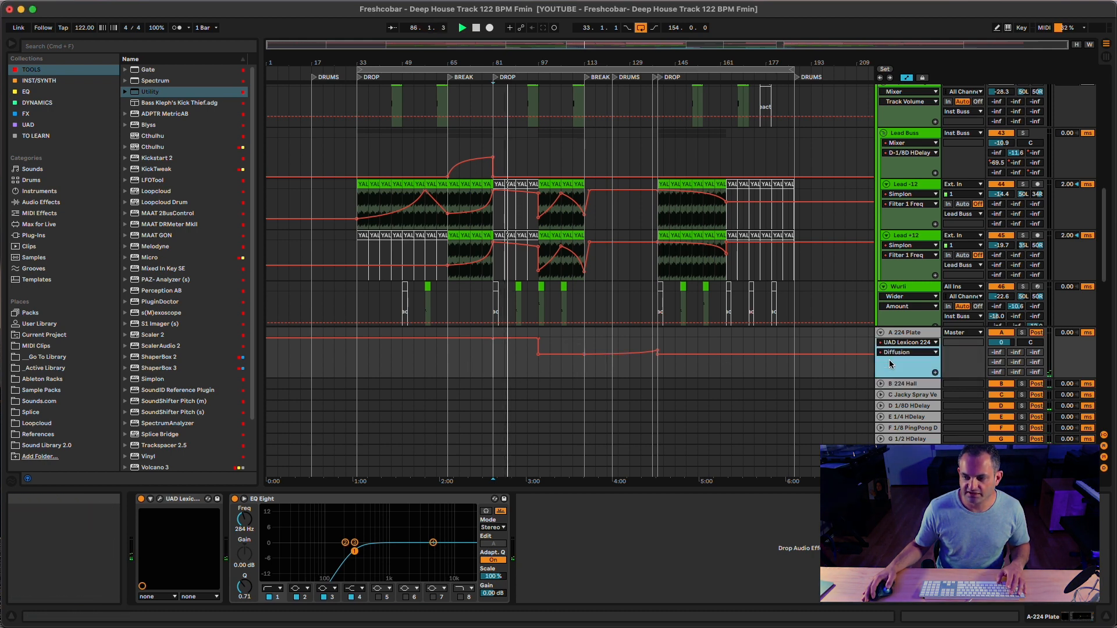
- Show the Lexicon 224's Mix automation lane on A 224 Plate, try a change in bars 81 to 97, and undo it
{"action": "left_click", "coordinate": [909, 352]}
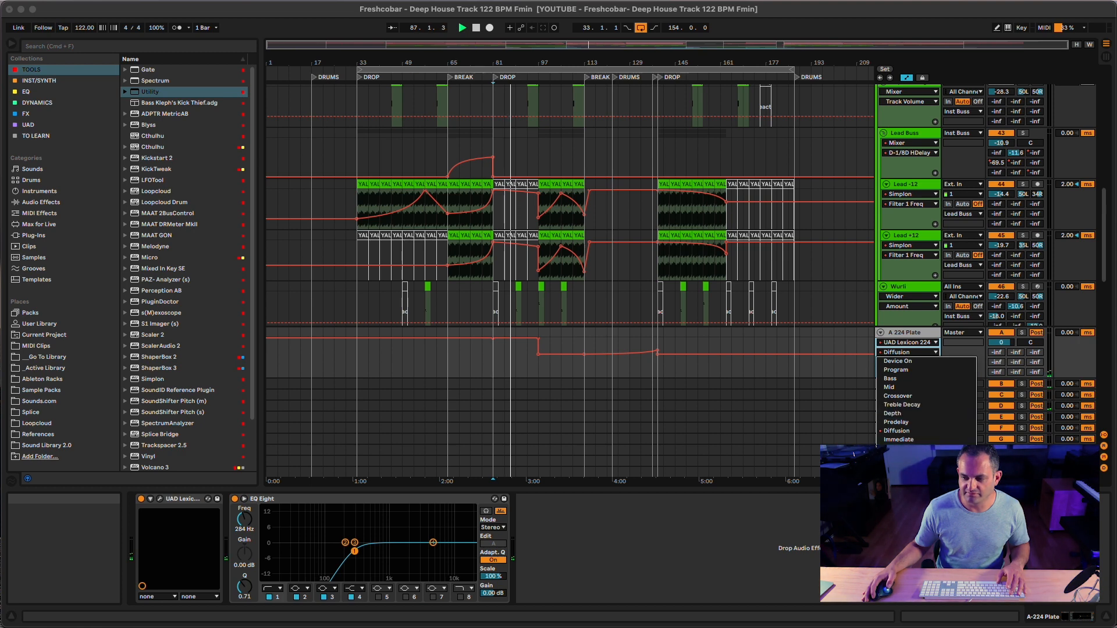
{"action": "left_click", "coordinate": [901, 474]}
{"action": "left_click_drag", "start_coordinate": [493, 349], "coordinate": [527, 343]}
{"action": "key", "text": "super+z"}
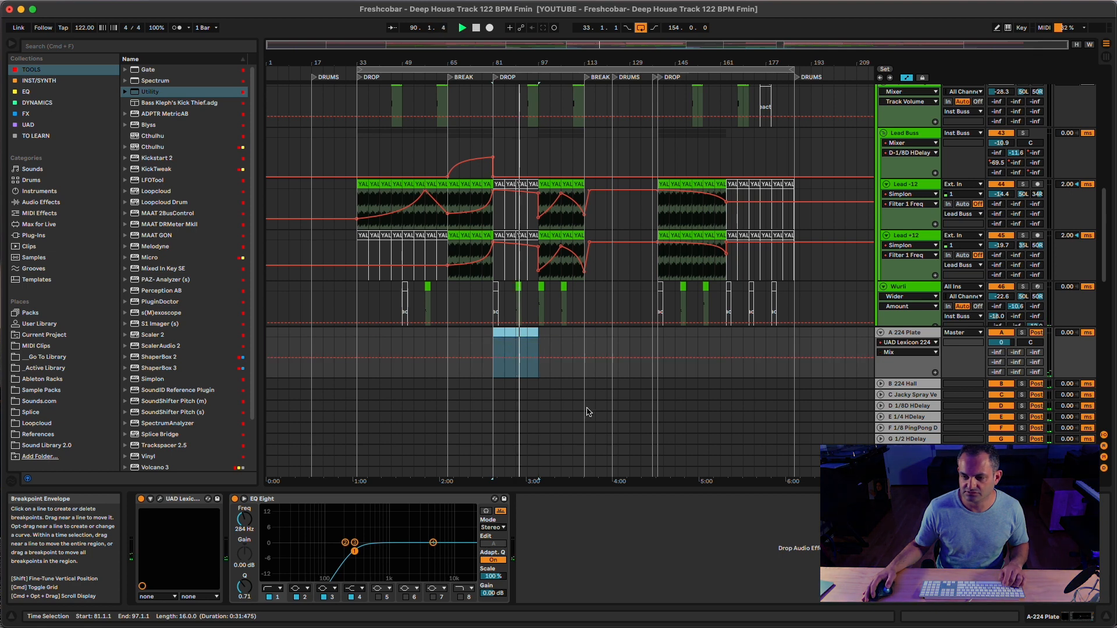
{"action": "left_click", "coordinate": [907, 352]}
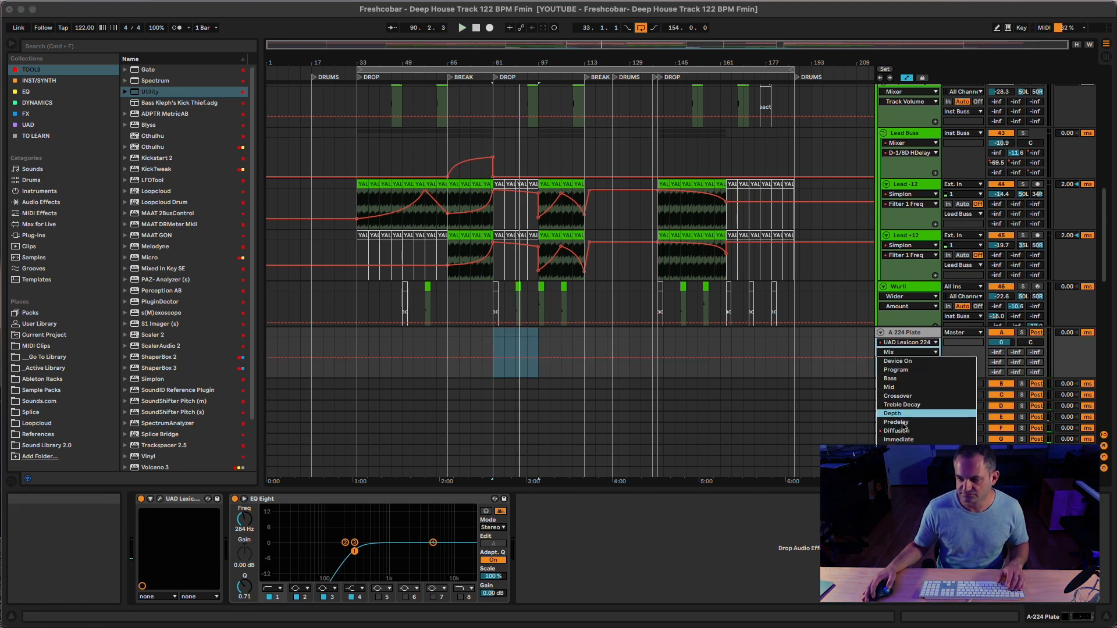
{"action": "left_click", "coordinate": [848, 413]}
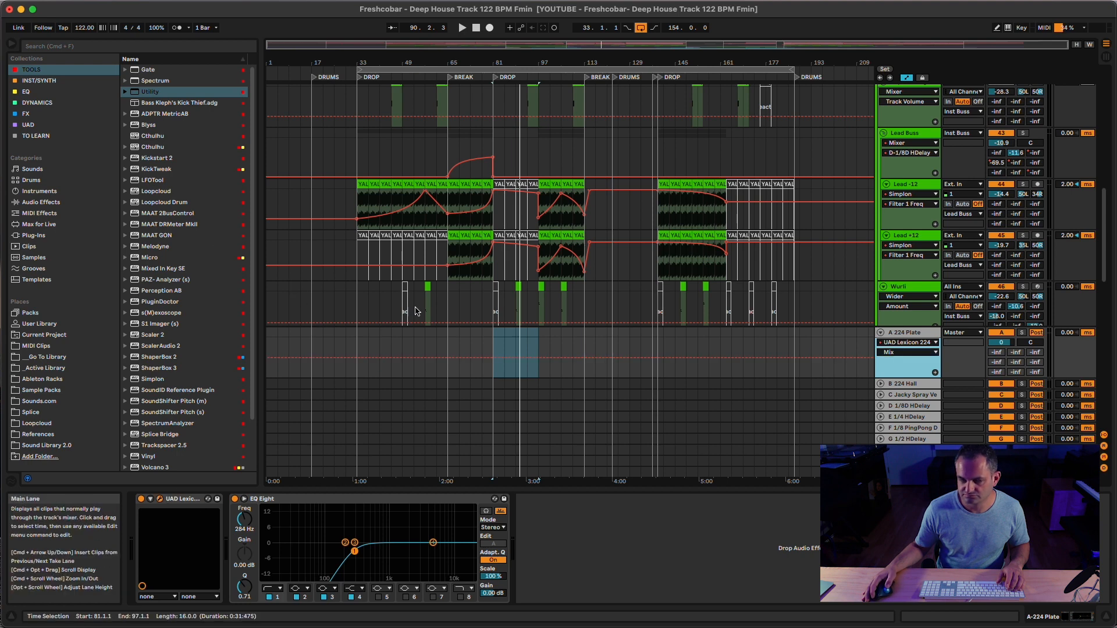
- Open the UAD Lexicon 224 window for A 224 Plate and turn off its Solo option while playing from bar 81
{"action": "left_click_drag", "start_coordinate": [391, 66], "coordinate": [772, 82]}
{"action": "key", "text": "space"}
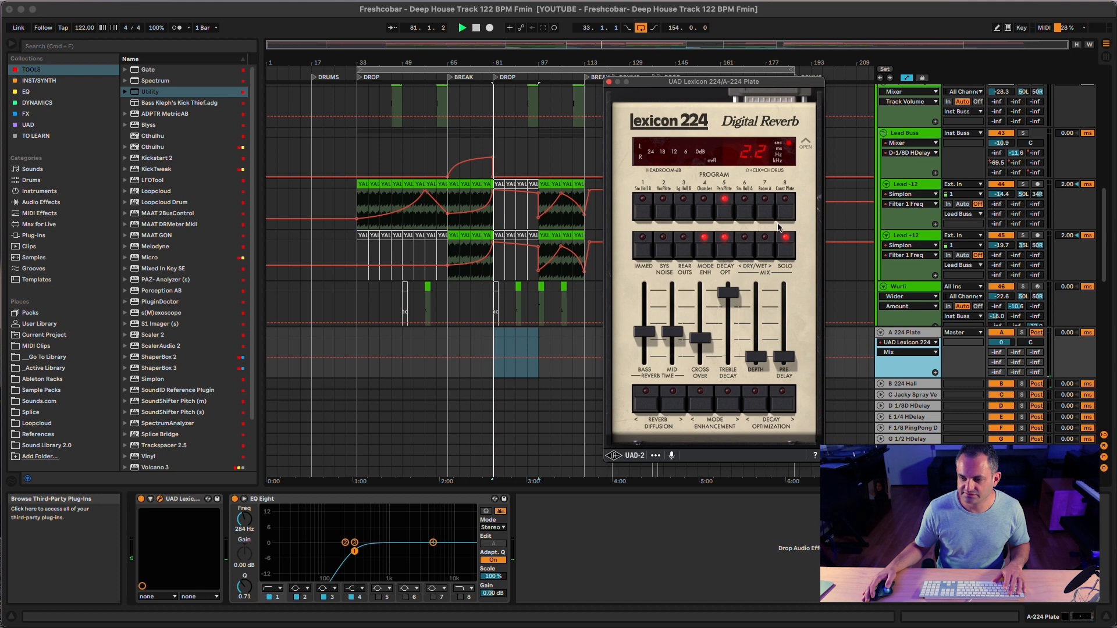
{"action": "left_click", "coordinate": [793, 254]}
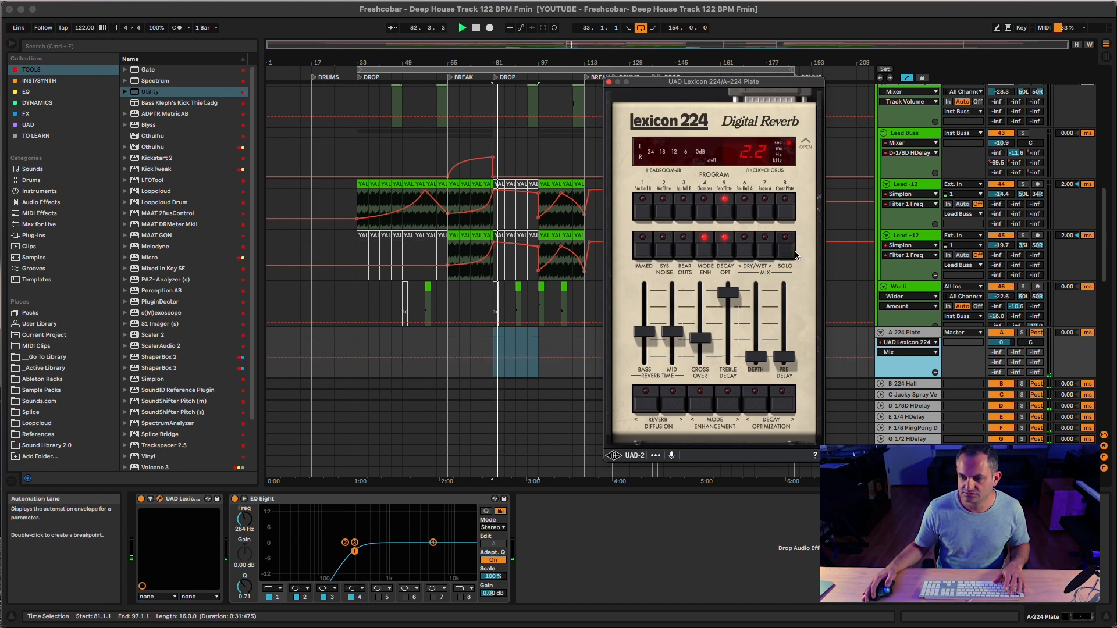
- Check the Mix setting in the Lexicon 224 window during playback, stop, and move the window aside from the arrangement
{"action": "left_click", "coordinate": [765, 256]}
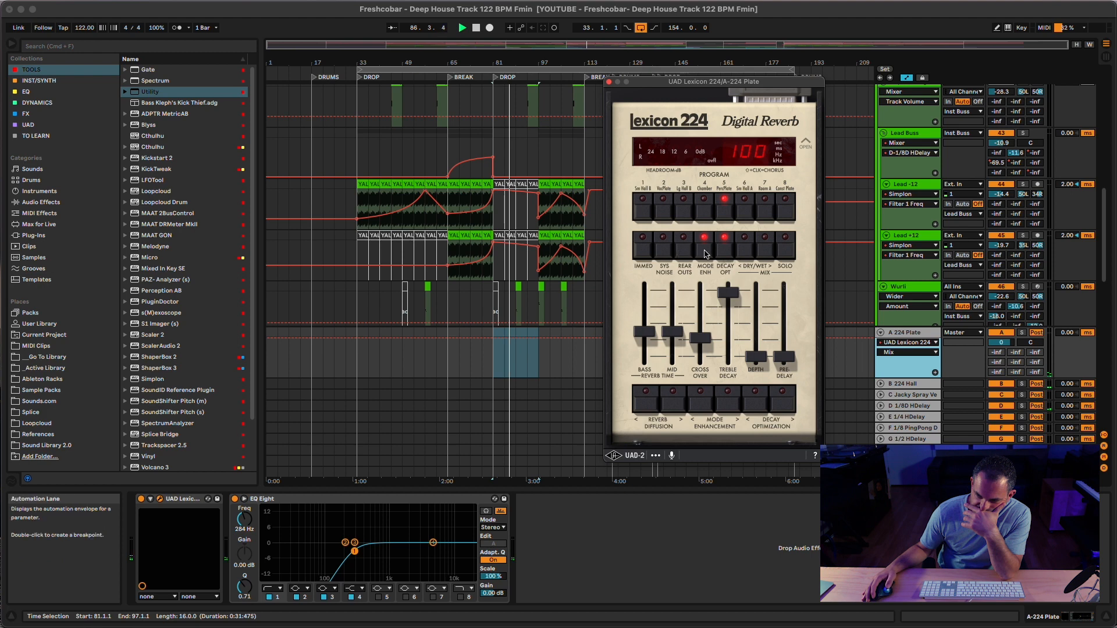
{"action": "left_click", "coordinate": [490, 364]}
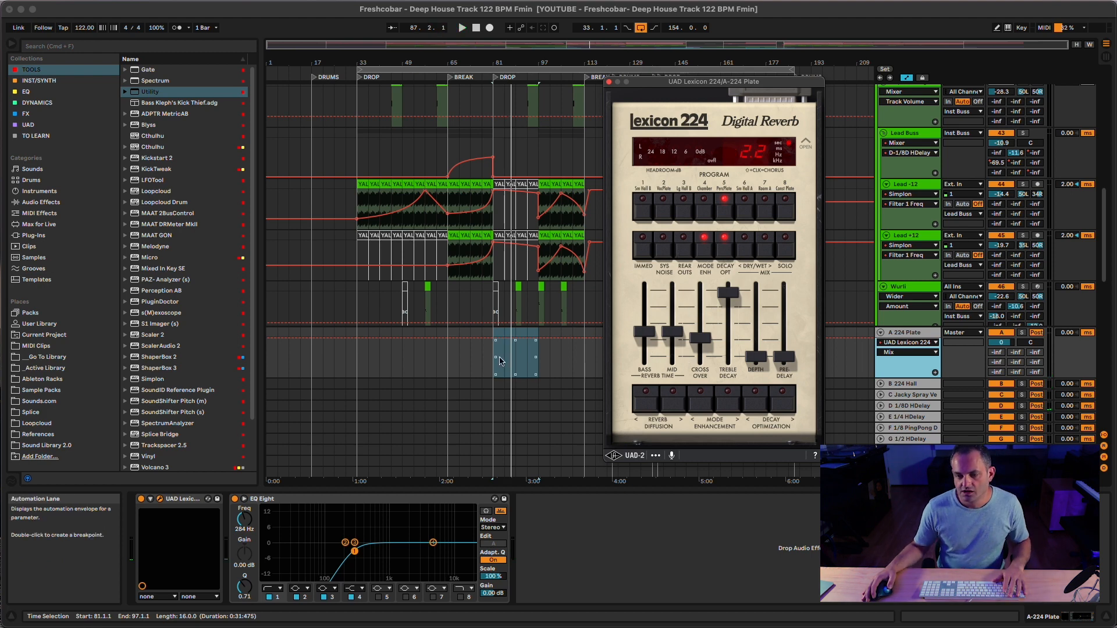
{"action": "key", "text": "space"}
{"action": "left_click_drag", "start_coordinate": [660, 89], "coordinate": [687, 86]}
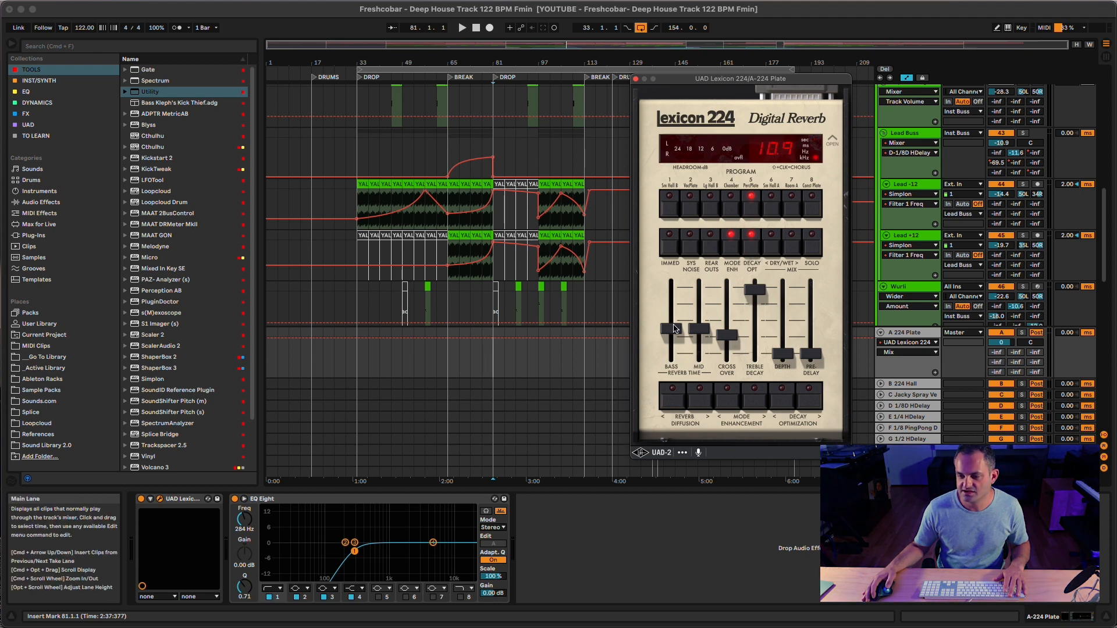
- Try a falling Mix automation curve on A 224 Plate across bars 33 to 65 while playing, and remove it
{"action": "mouse_move", "coordinate": [360, 357]}
{"action": "left_mouse_down"}
{"action": "mouse_move", "coordinate": [458, 358]}
{"action": "mouse_move", "coordinate": [357, 338]}
{"action": "left_mouse_up"}
{"action": "key", "text": "space"}
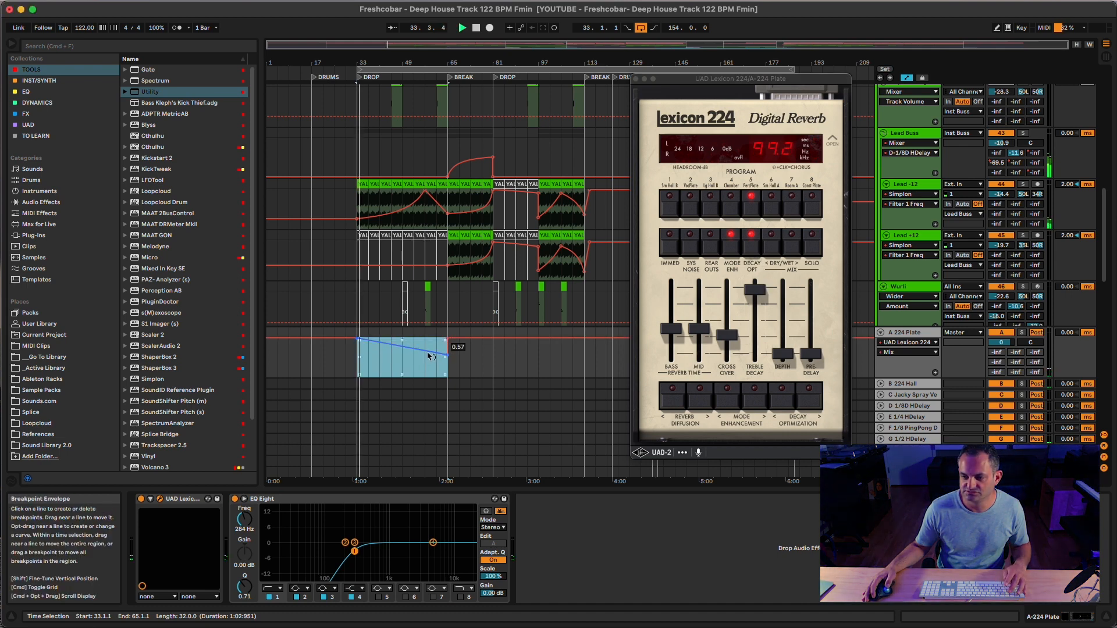
{"action": "left_click_drag", "start_coordinate": [428, 356], "coordinate": [428, 372]}
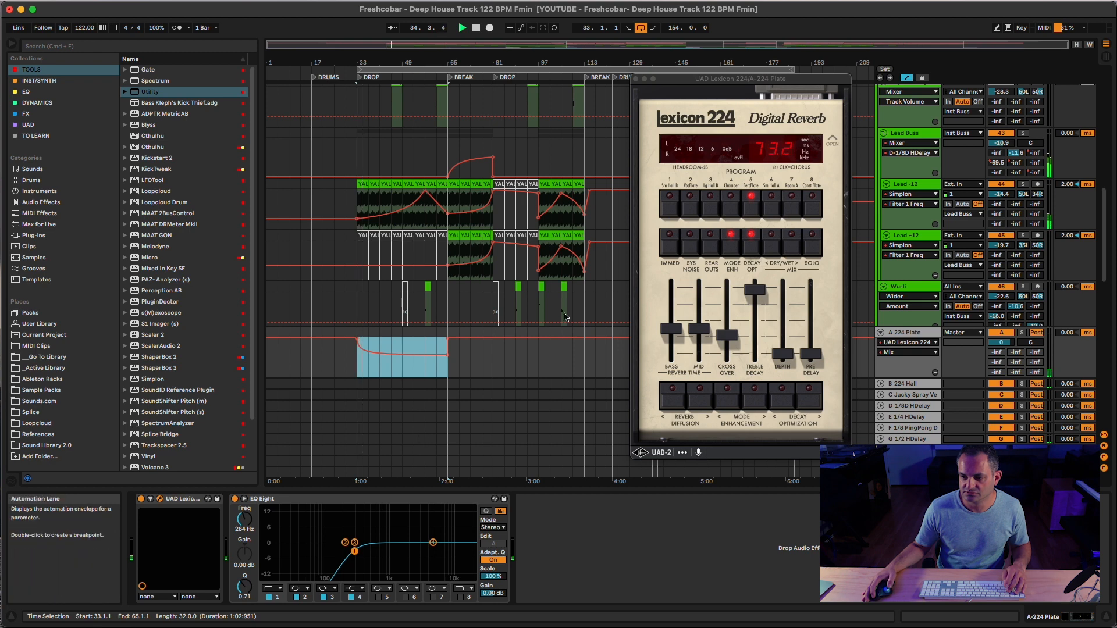
{"action": "key", "text": "Delete"}
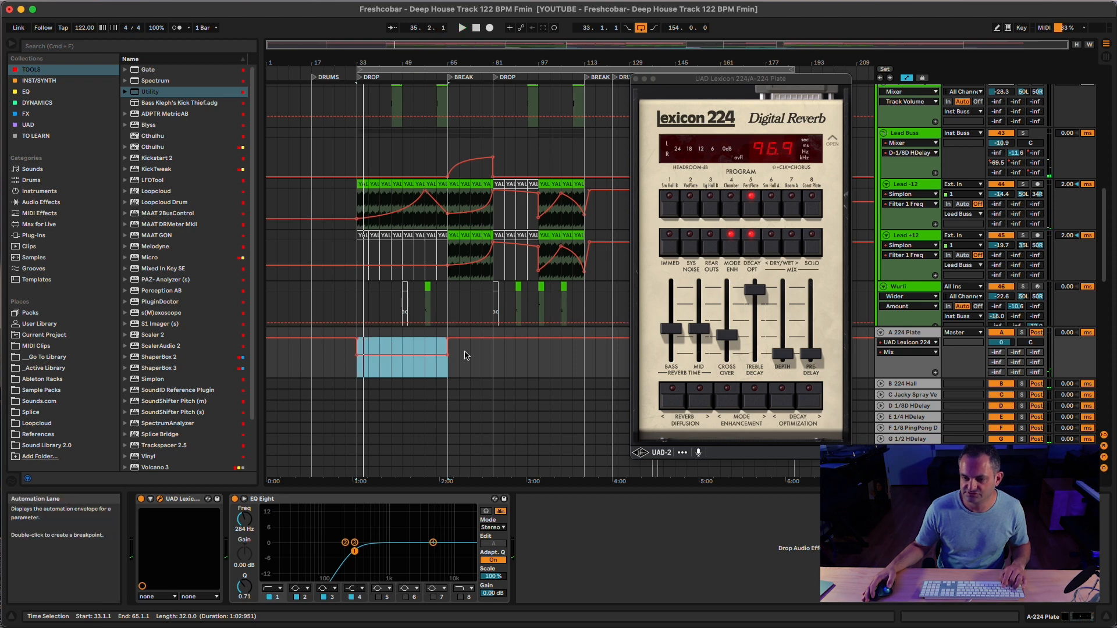
- Show the Lexicon 224's Treble Decay automation lane on the A 224 Plate return
{"action": "left_click", "coordinate": [907, 352]}
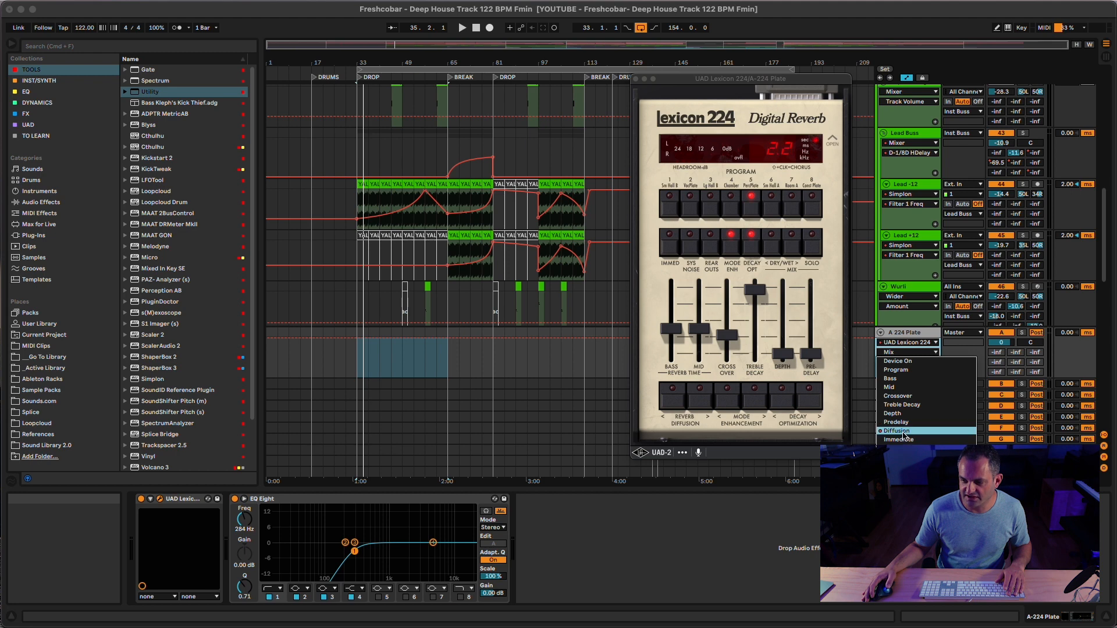
{"action": "left_click", "coordinate": [901, 404]}
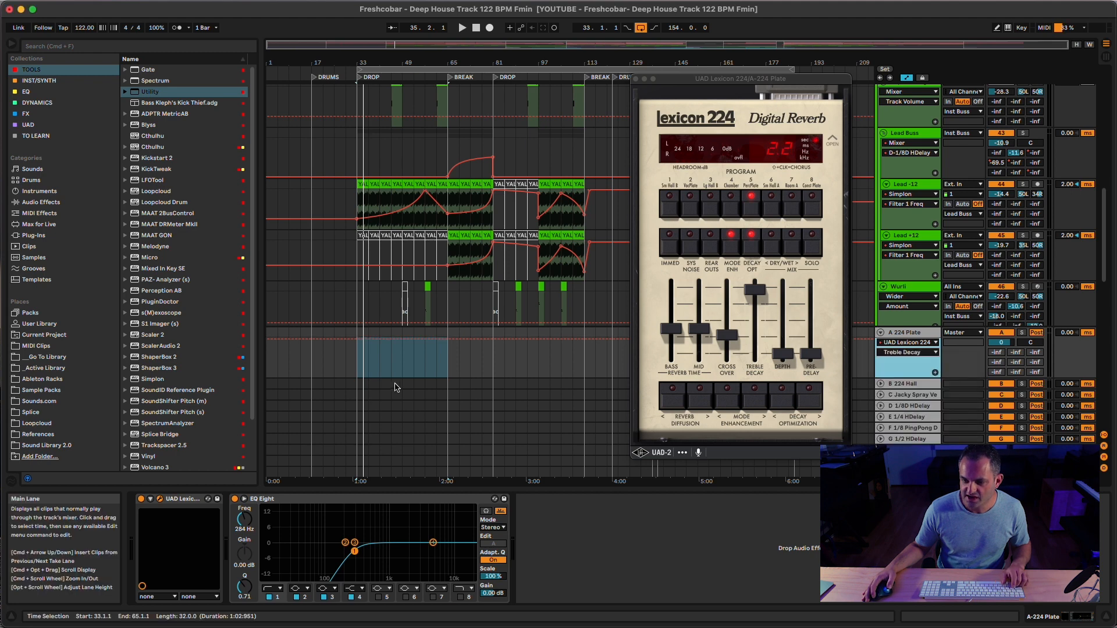
- Try a Treble Decay curve falling to about 0.44 across bars 33 to 65, audition it from bar 33, and undo it
{"action": "left_click_drag", "start_coordinate": [445, 340], "coordinate": [446, 366]}
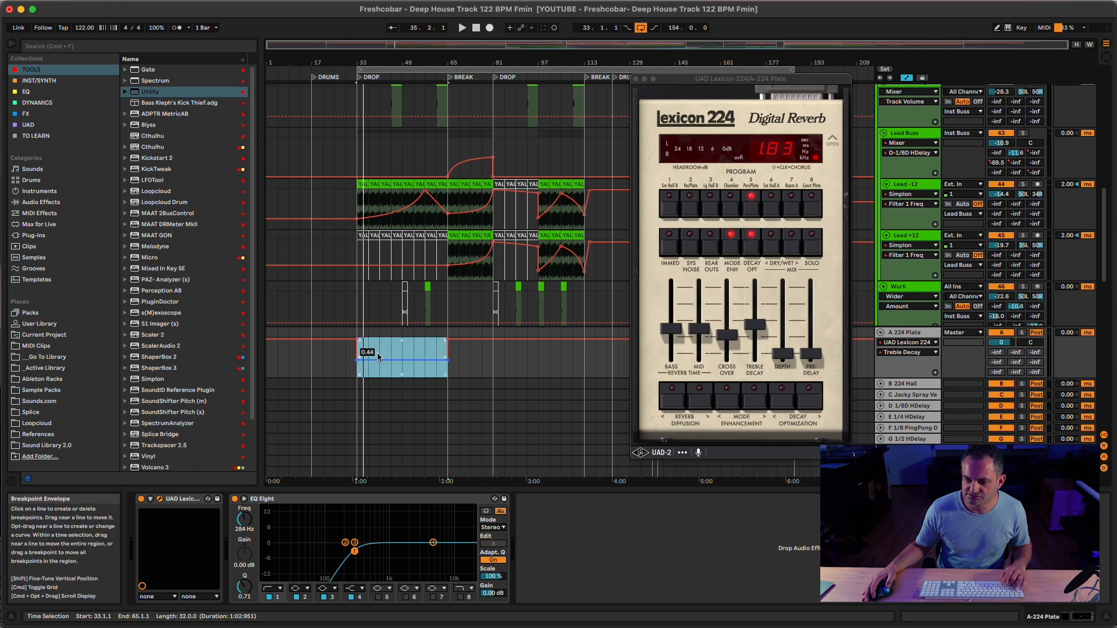
{"action": "left_click", "coordinate": [357, 360]}
{"action": "left_click_drag", "start_coordinate": [376, 344], "coordinate": [367, 355]}
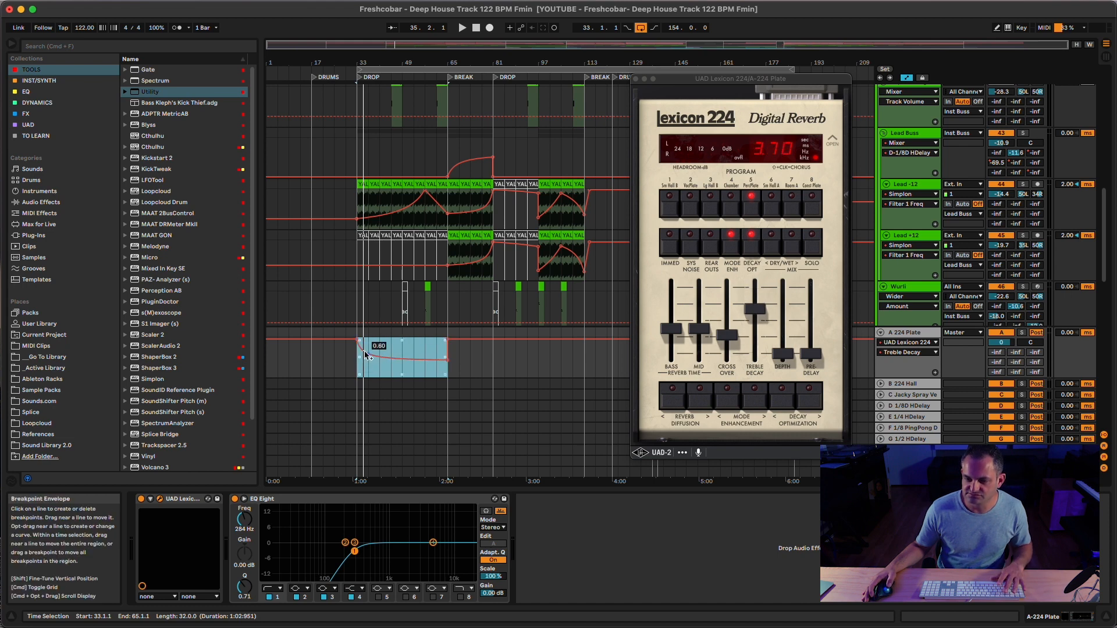
{"action": "left_click", "coordinate": [355, 358]}
{"action": "key", "text": "space"}
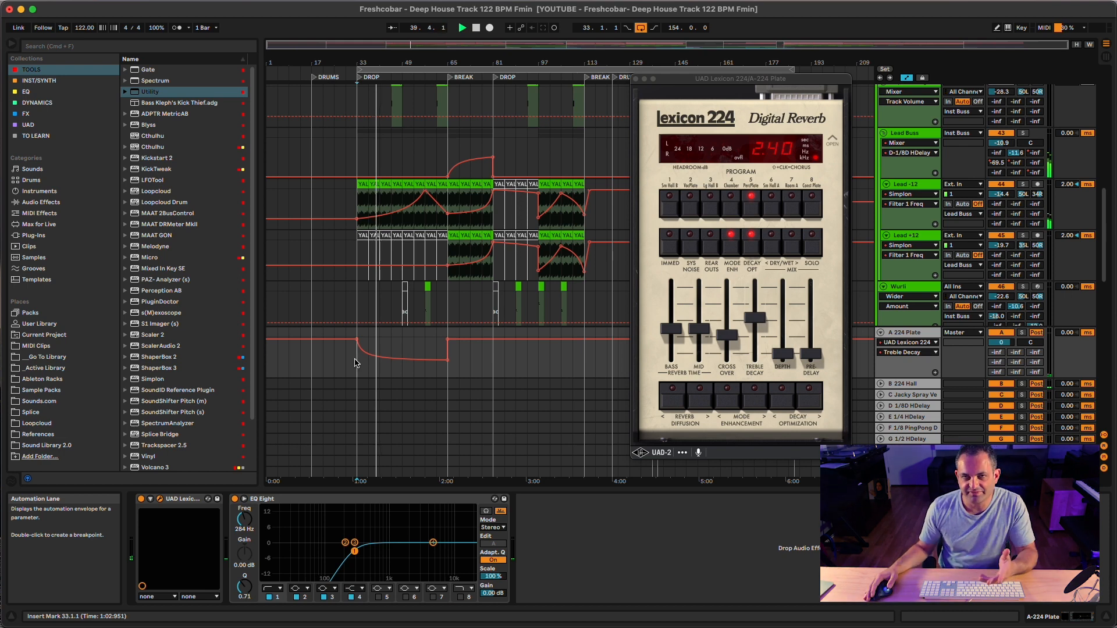
{"action": "key", "text": "space"}
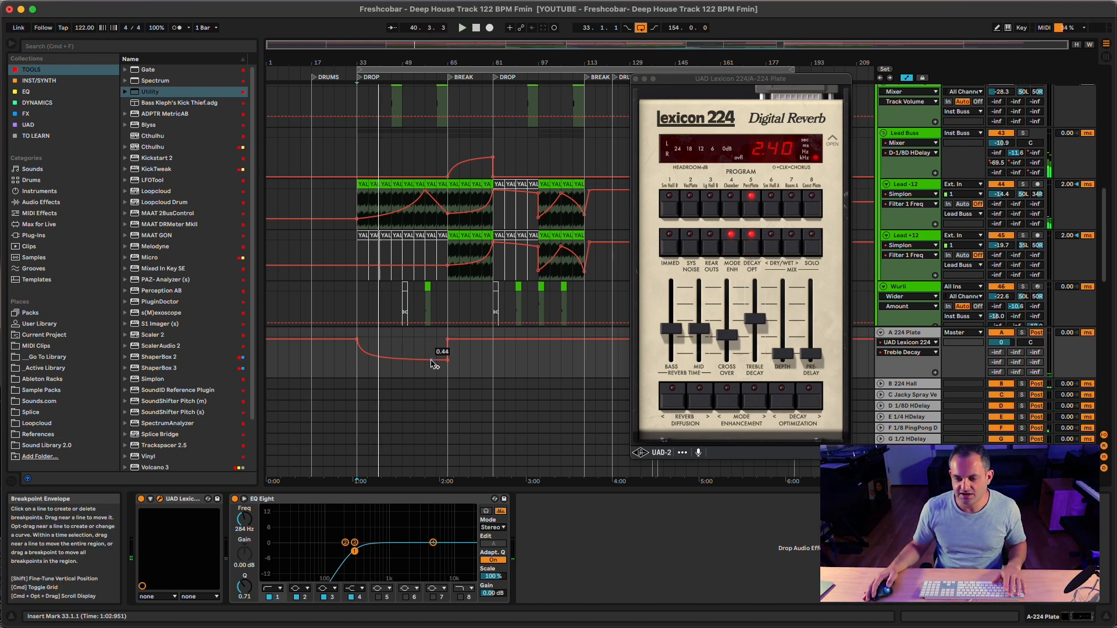
{"action": "key", "text": "super+z"}
{"action": "key", "text": "super+z"}
{"action": "key", "text": "super+z"}
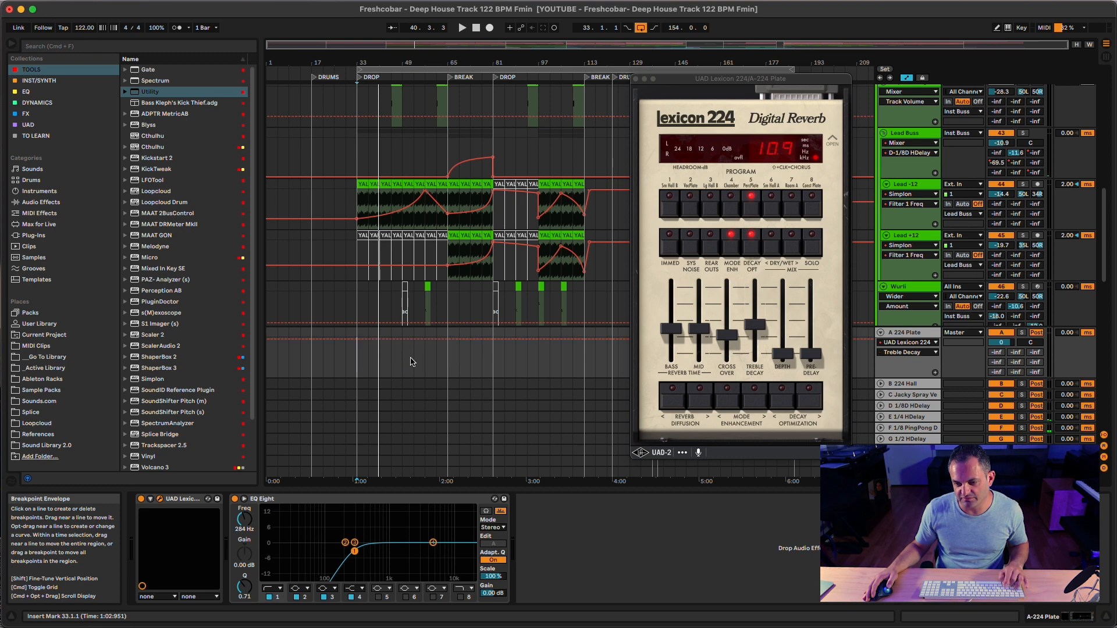
- Lower A 224 Plate's Treble Decay automation to about 0.45 before bar 65 and between bars 81 and 113, and play from bar 65
{"action": "mouse_move", "coordinate": [449, 350]}
{"action": "left_mouse_down"}
{"action": "mouse_move", "coordinate": [498, 350]}
{"action": "mouse_move", "coordinate": [487, 337]}
{"action": "mouse_move", "coordinate": [430, 349]}
{"action": "mouse_move", "coordinate": [430, 360]}
{"action": "left_mouse_up"}
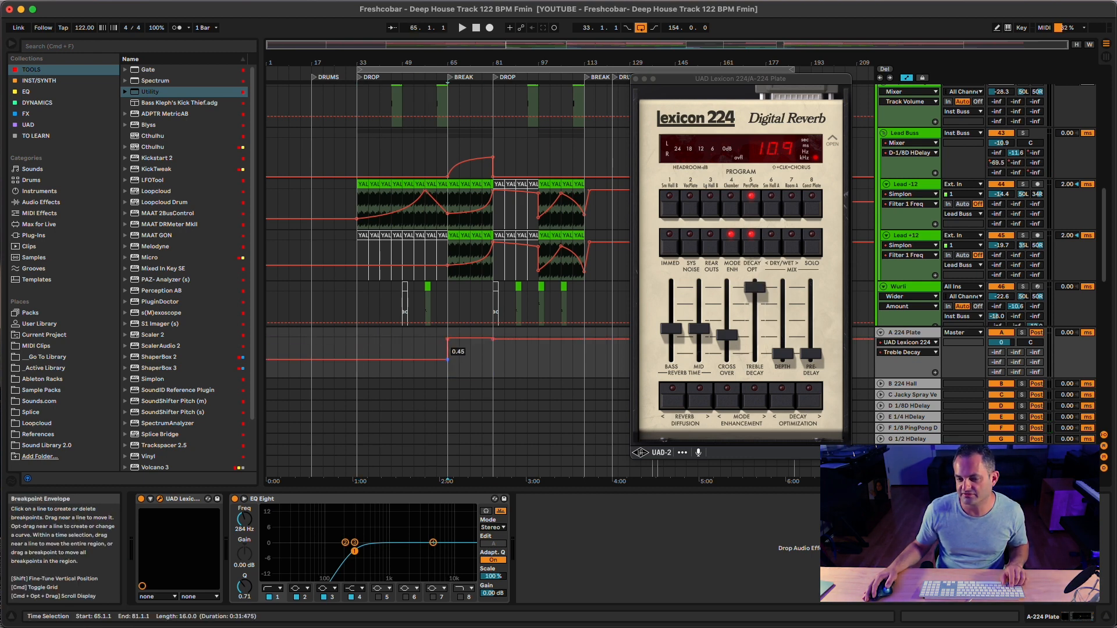
{"action": "left_click_drag", "start_coordinate": [508, 339], "coordinate": [509, 361]}
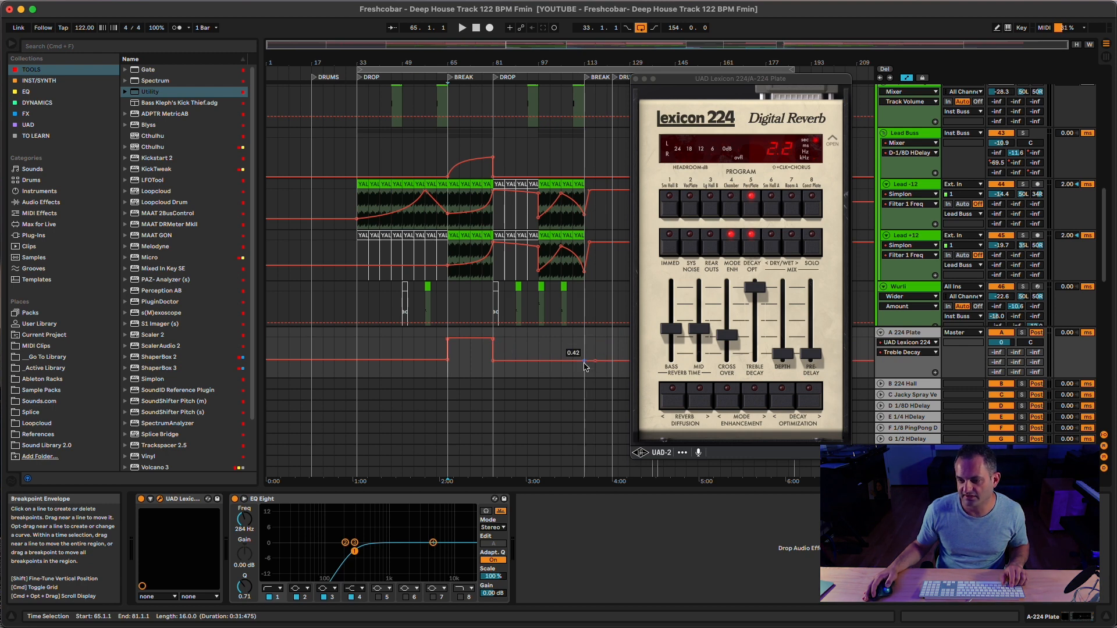
{"action": "left_click_drag", "start_coordinate": [584, 362], "coordinate": [584, 338]}
{"action": "left_click", "coordinate": [447, 382]}
{"action": "key", "text": "space"}
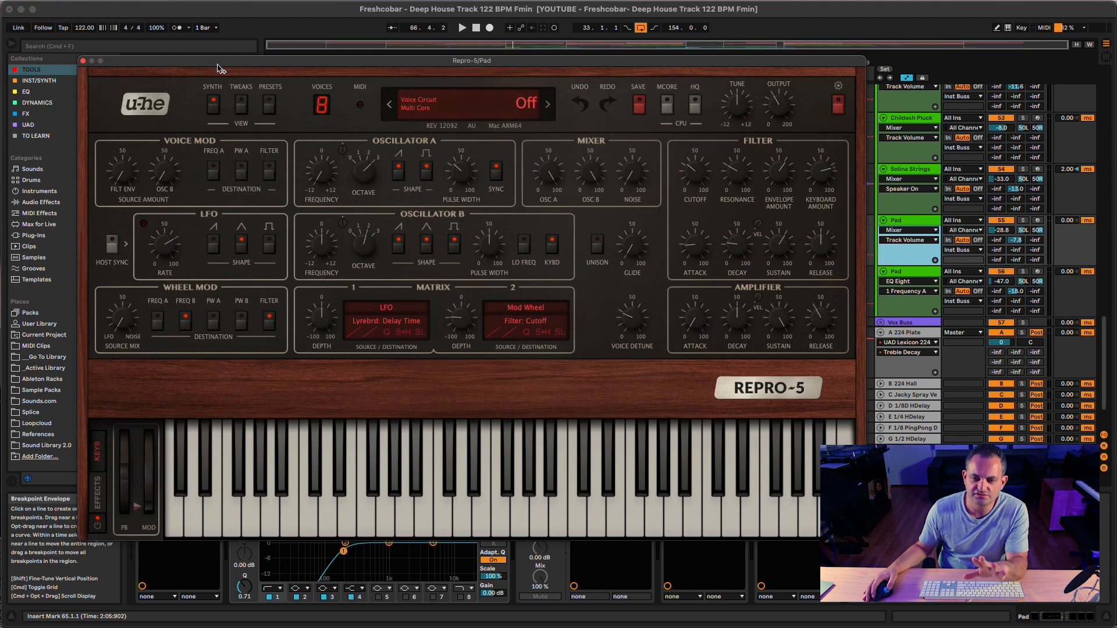
- Reopen the Repro-5 synth window from its Pad track and select Repro-5 as that track's automation device
{"action": "left_click", "coordinate": [83, 62]}
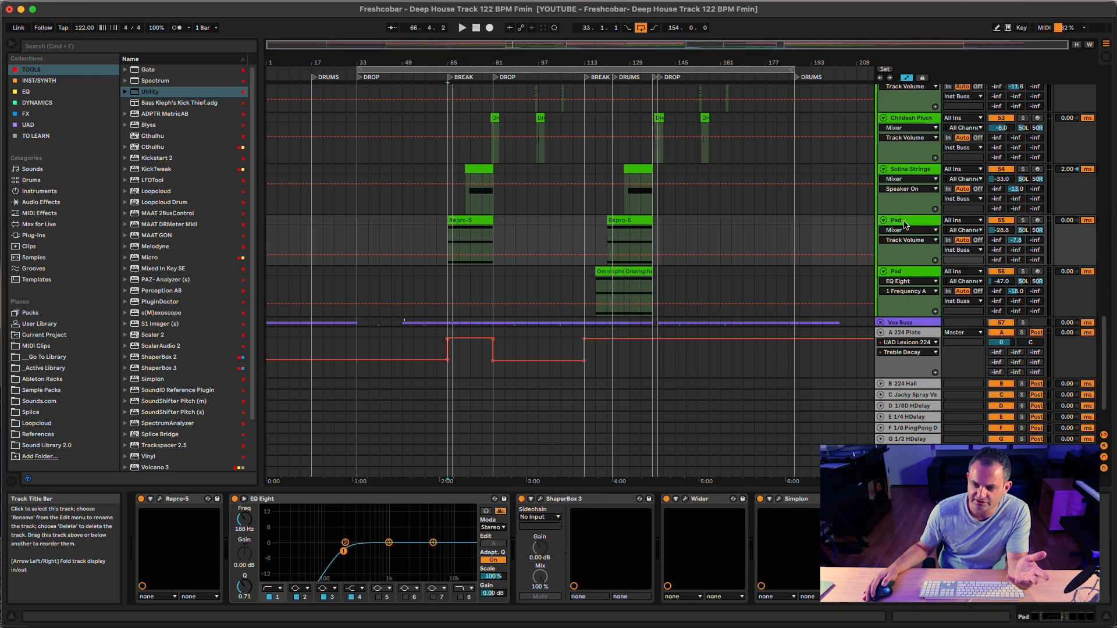
{"action": "left_click", "coordinate": [160, 499]}
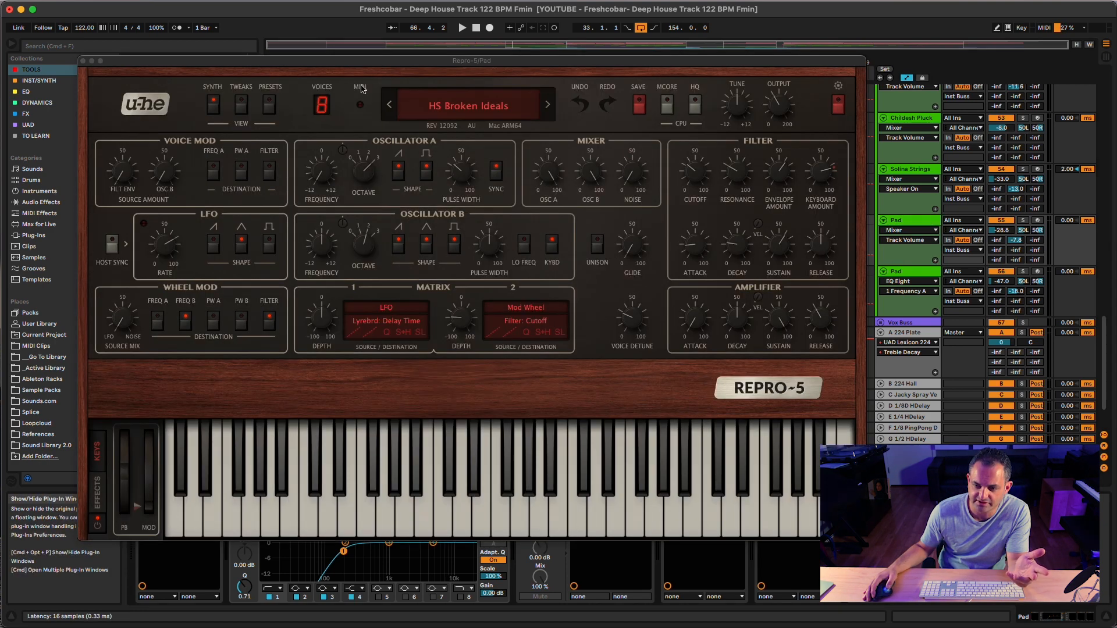
{"action": "left_click", "coordinate": [908, 281]}
{"action": "left_click", "coordinate": [908, 282]}
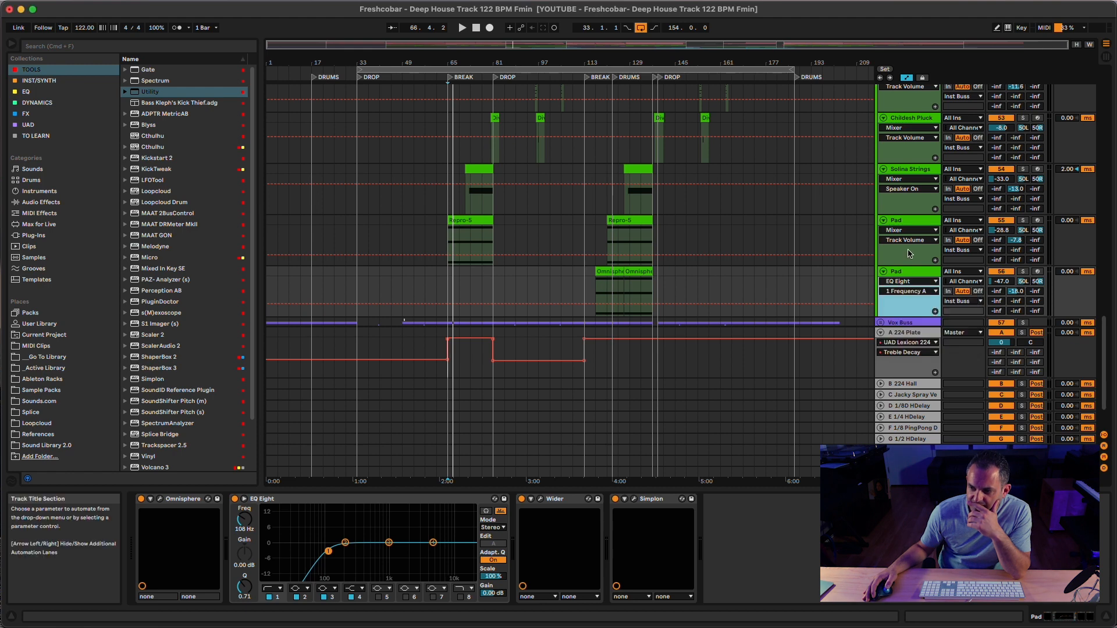
{"action": "left_click", "coordinate": [907, 230]}
{"action": "left_click", "coordinate": [904, 248]}
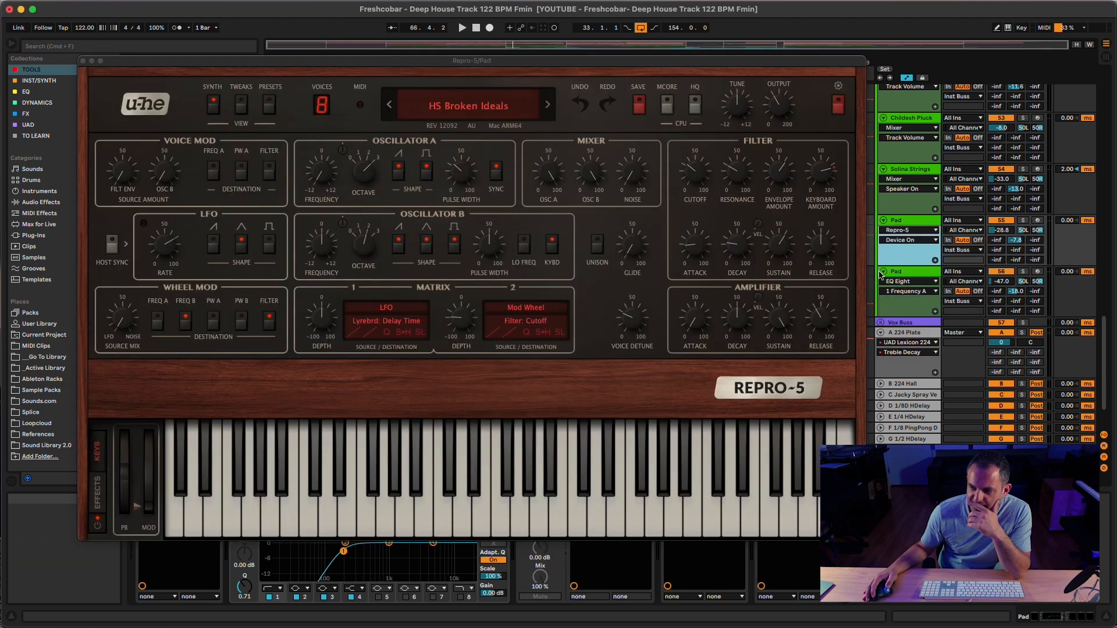
- Make Repro-5's Oscillator B pulse width available for automation and show the Pad track's Pulse Width lane with only automated parameters listed
{"action": "left_click", "coordinate": [891, 240]}
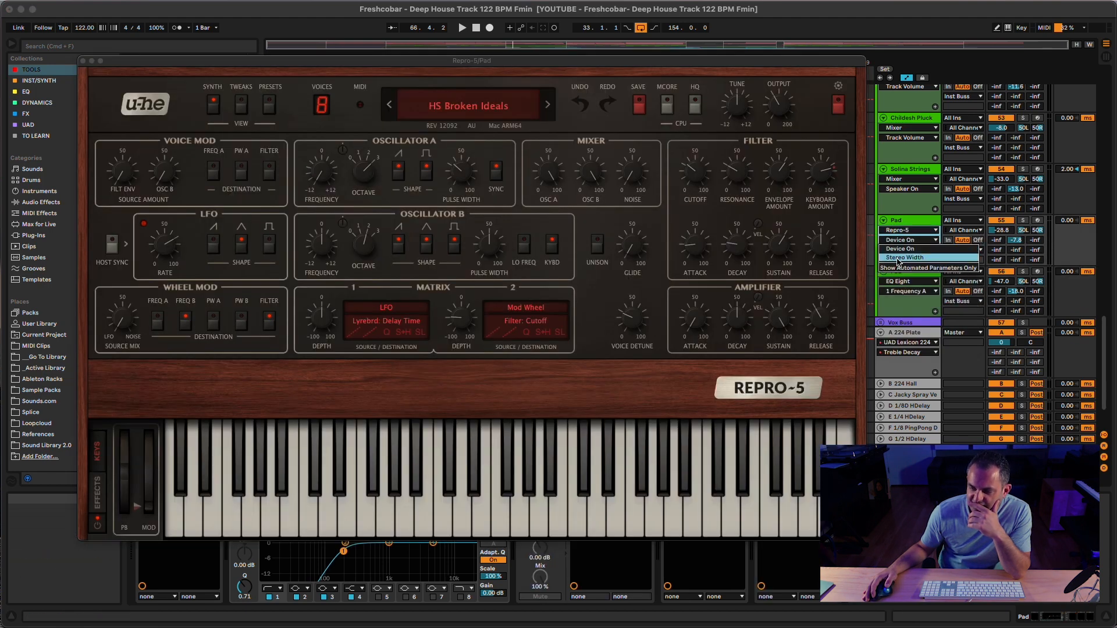
{"action": "left_click", "coordinate": [899, 249]}
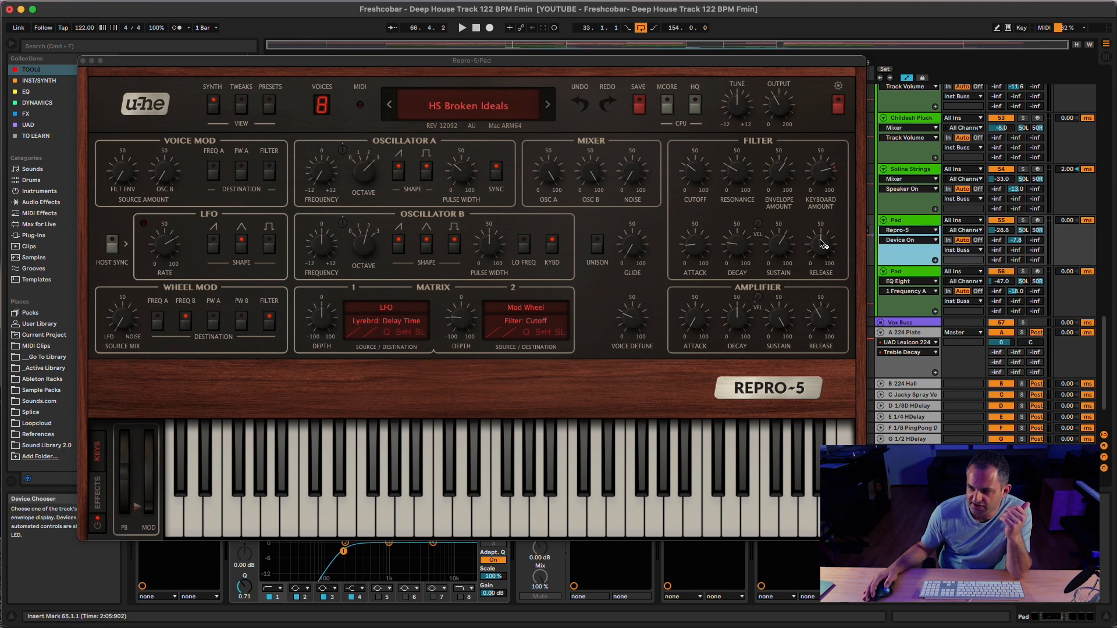
{"action": "left_click_drag", "start_coordinate": [489, 247], "coordinate": [492, 249]}
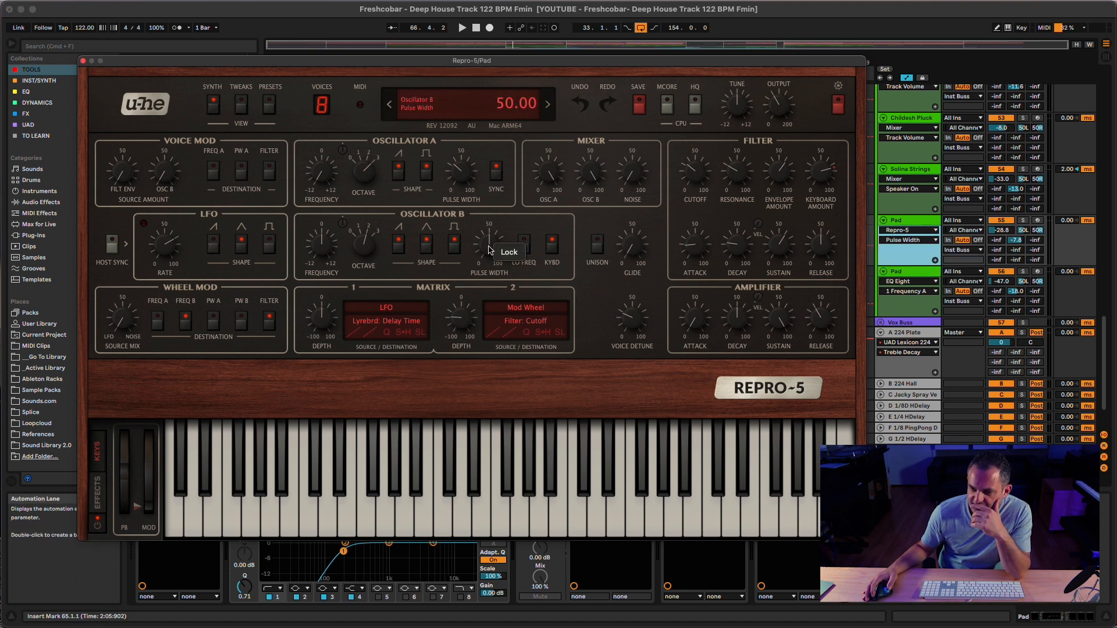
{"action": "left_click", "coordinate": [904, 239]}
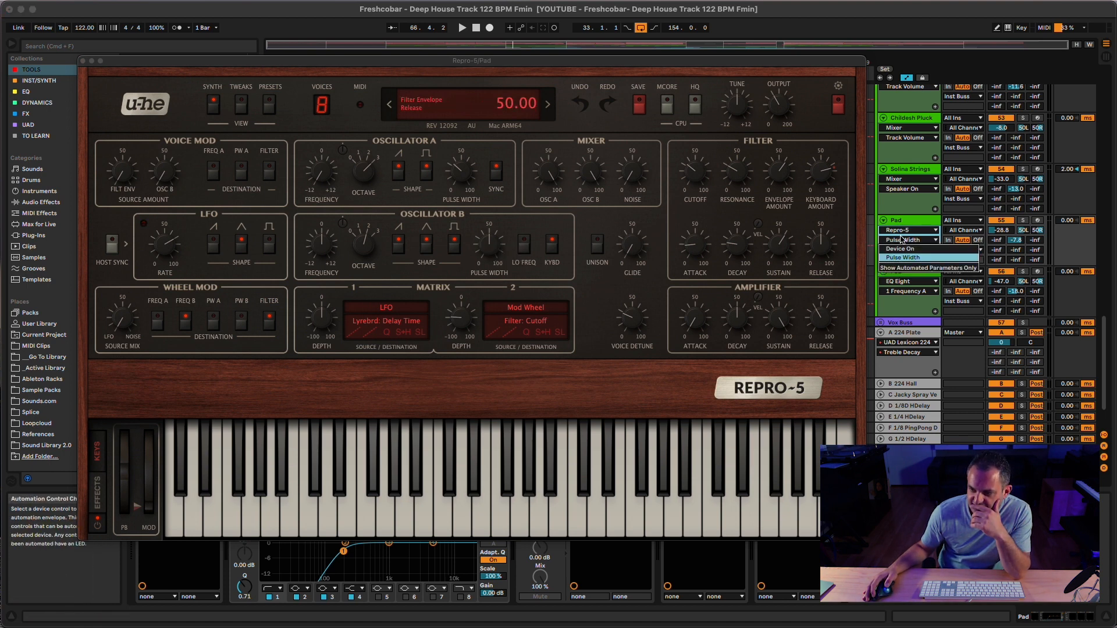
{"action": "left_click", "coordinate": [900, 267]}
{"action": "left_click", "coordinate": [896, 231]}
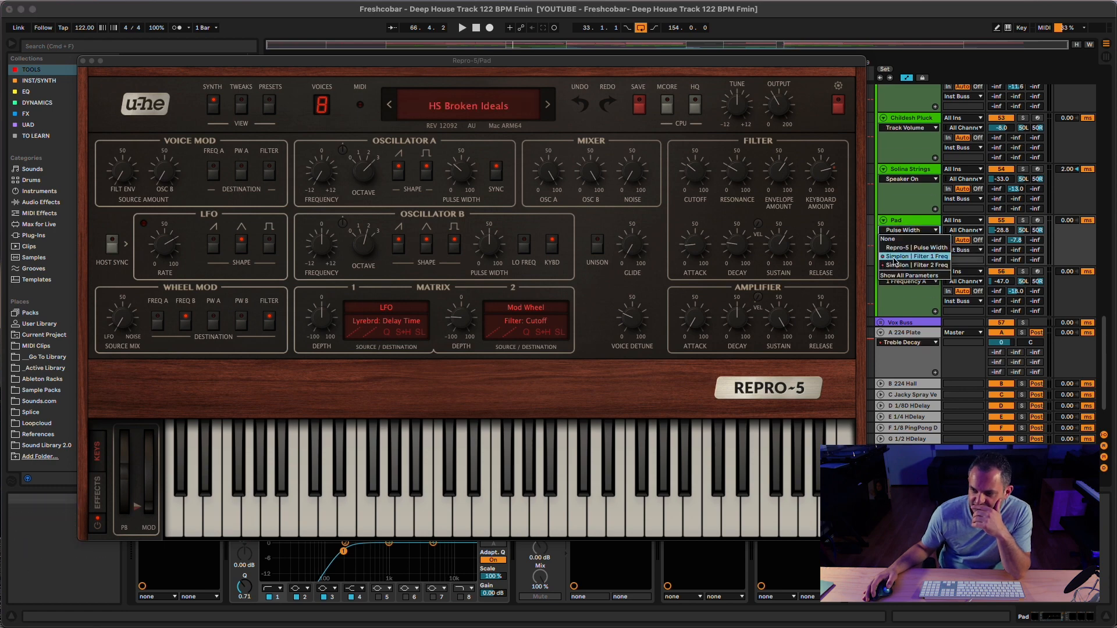
{"action": "left_click", "coordinate": [896, 247]}
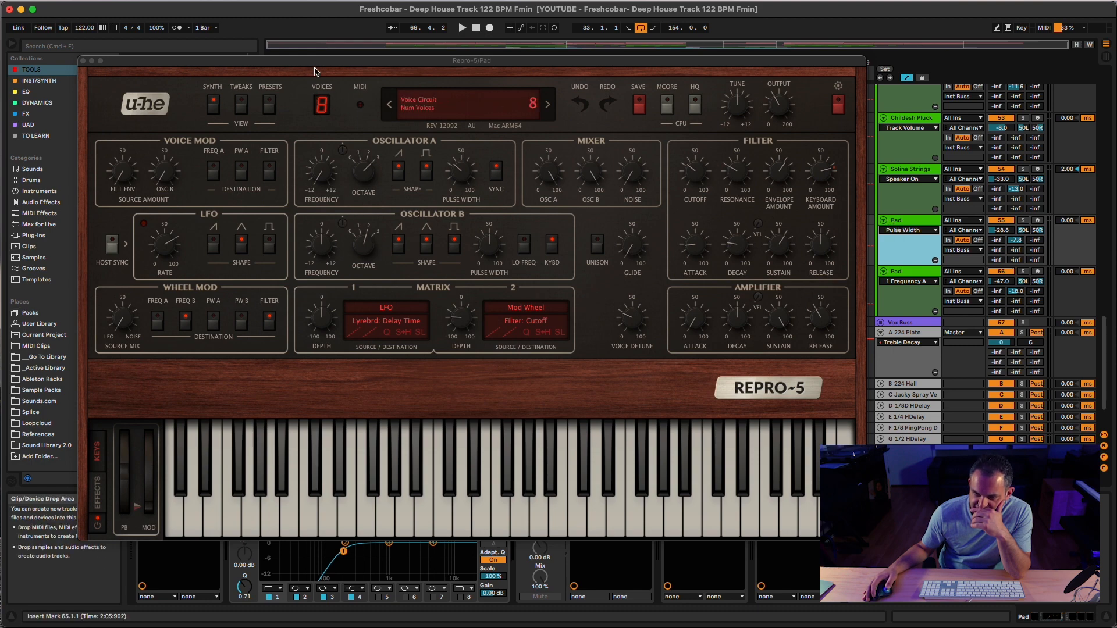
- Move the Repro-5 window clear of the Pad clips and raise Pulse Width to about 90.45 across bars 65 to 81
{"action": "left_click_drag", "start_coordinate": [315, 62], "coordinate": [410, 62]}
{"action": "left_click_drag", "start_coordinate": [525, 62], "coordinate": [564, 315]}
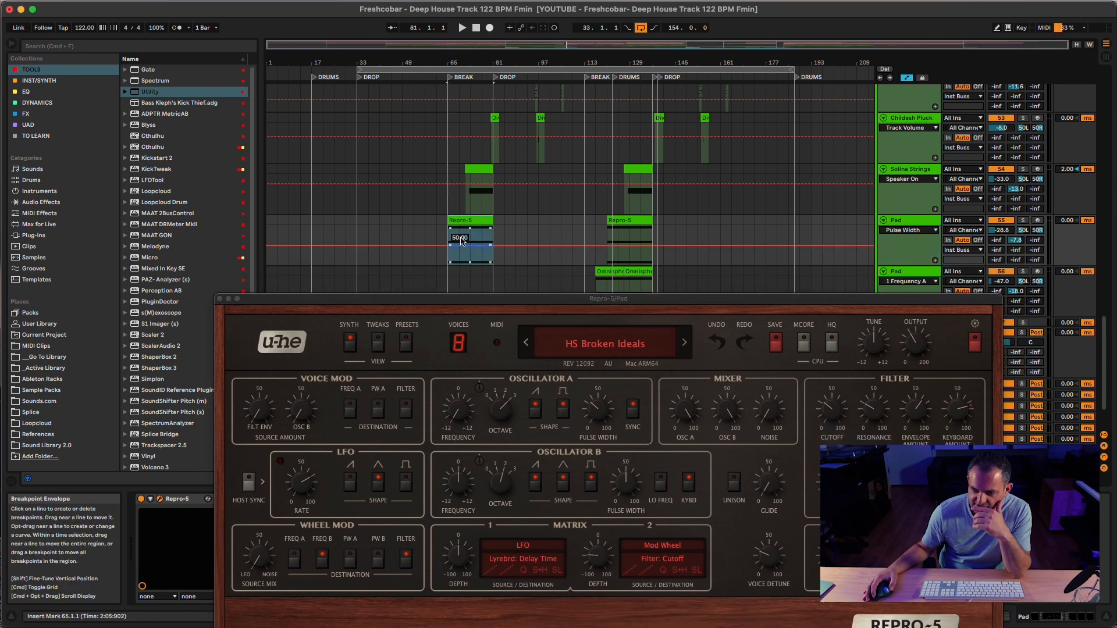
{"action": "left_click_drag", "start_coordinate": [460, 243], "coordinate": [461, 228]}
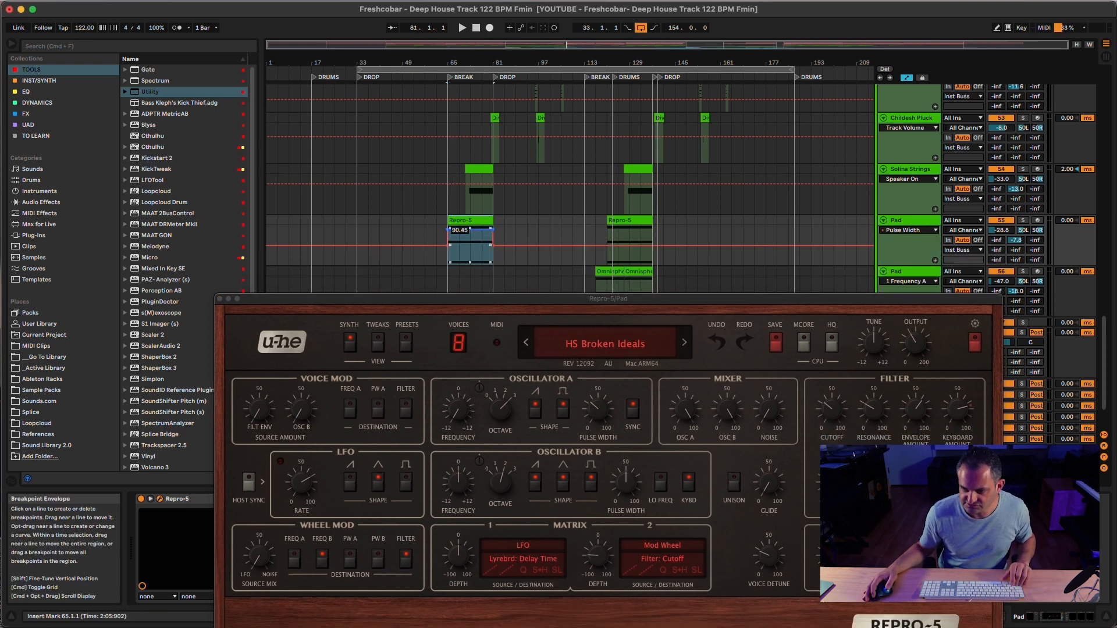
- Turn the Pad's Pulse Width block into a rising ramp over bars 65 to 81, play from bar 69, and bend it into a steep early rise
{"action": "left_click", "coordinate": [458, 239]}
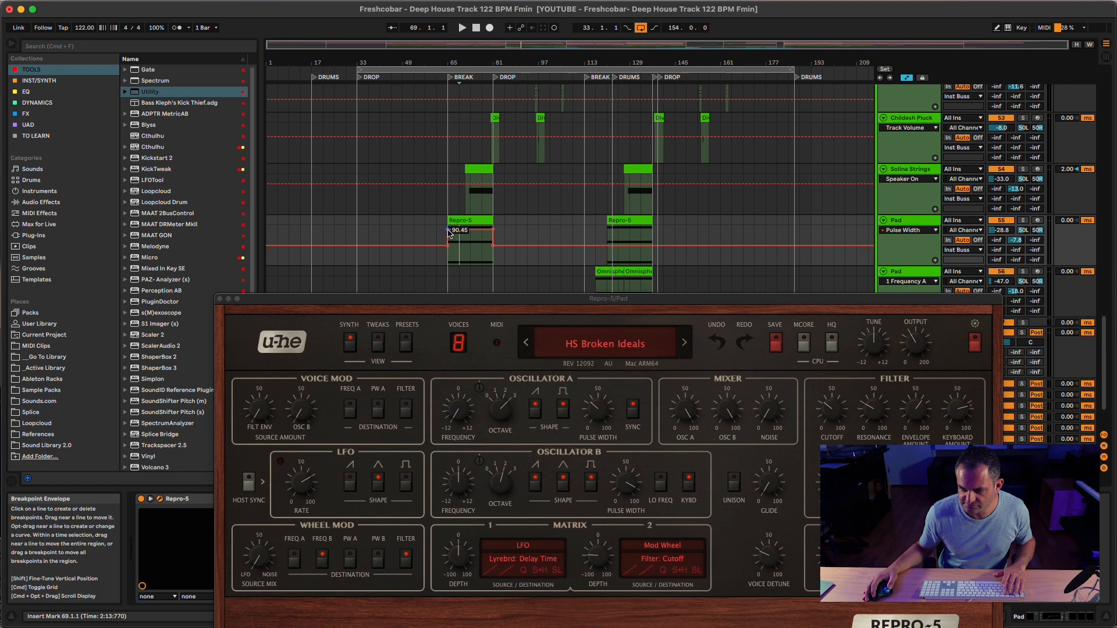
{"action": "left_click", "coordinate": [448, 230]}
{"action": "key", "text": "space"}
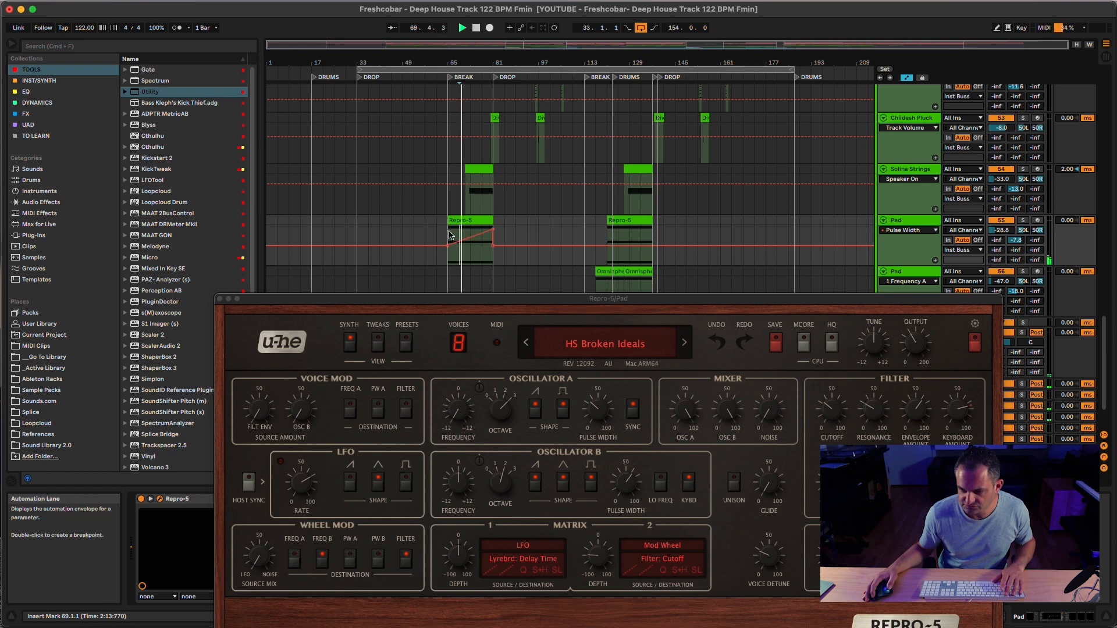
{"action": "mouse_move", "coordinate": [630, 488]}
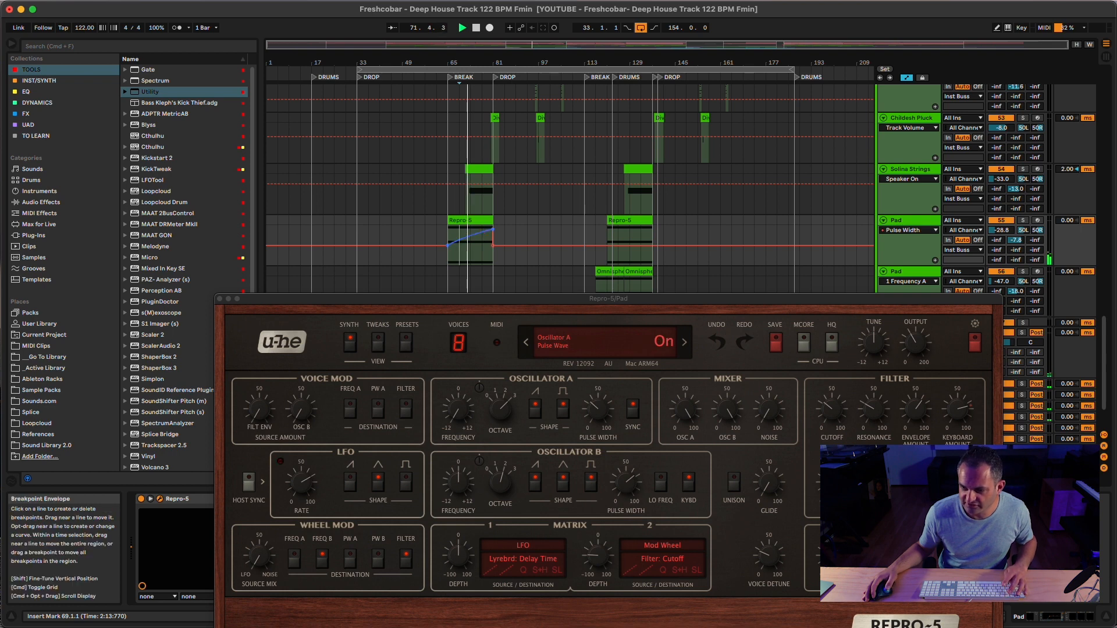
{"action": "left_click_drag", "start_coordinate": [469, 237], "coordinate": [469, 224]}
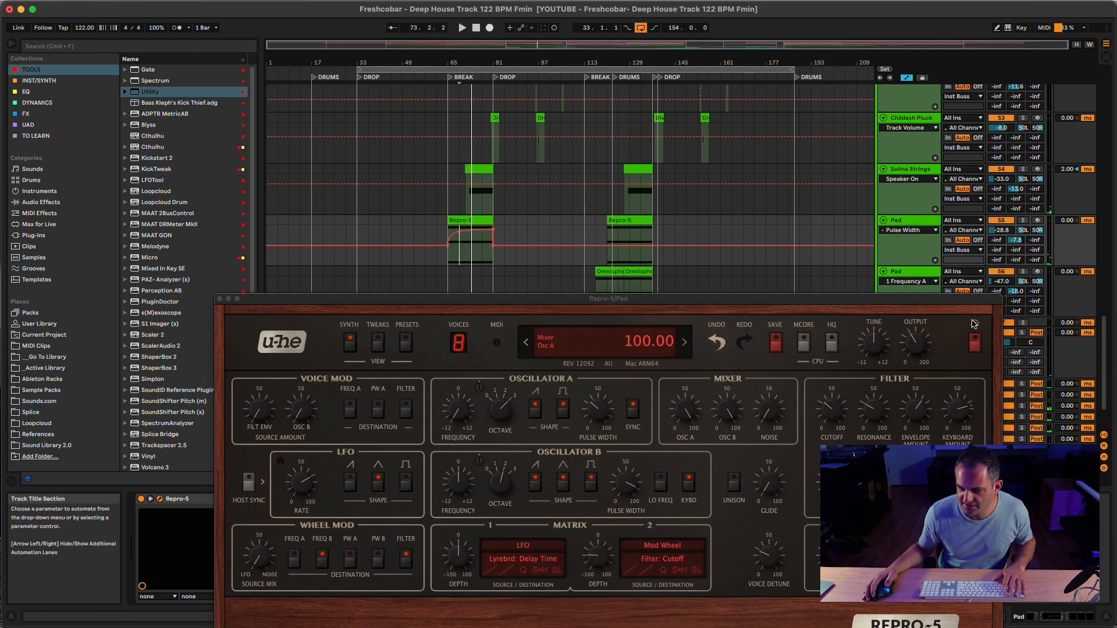
- View Repro-5's MIDI Learn and Preferences overlay, exit it, and close the synth window
{"action": "left_click", "coordinate": [975, 340]}
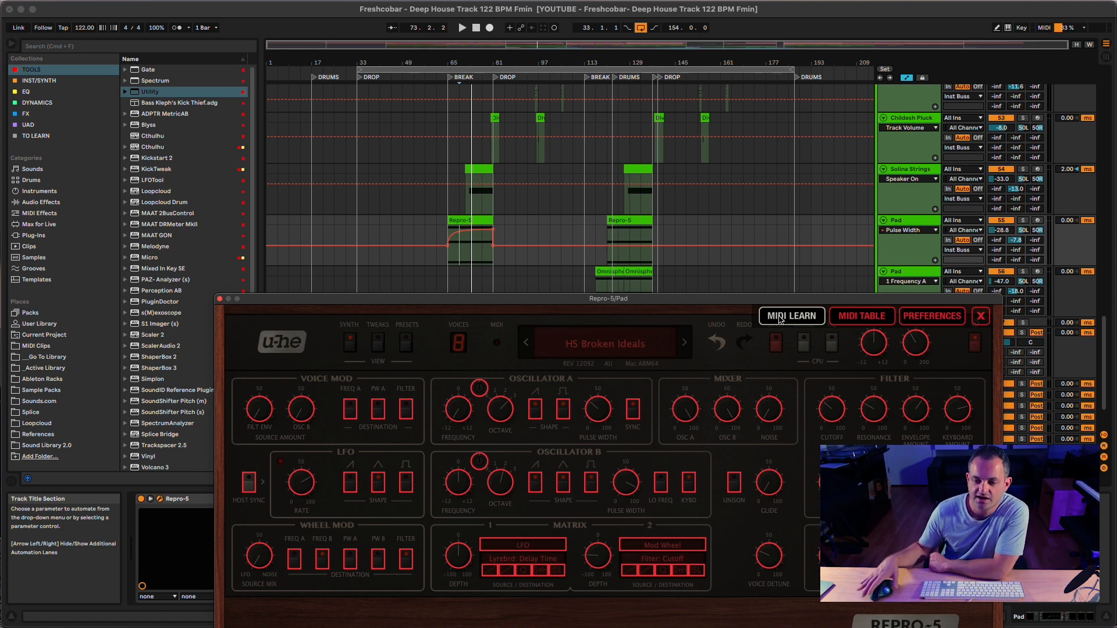
{"action": "left_click", "coordinate": [982, 316]}
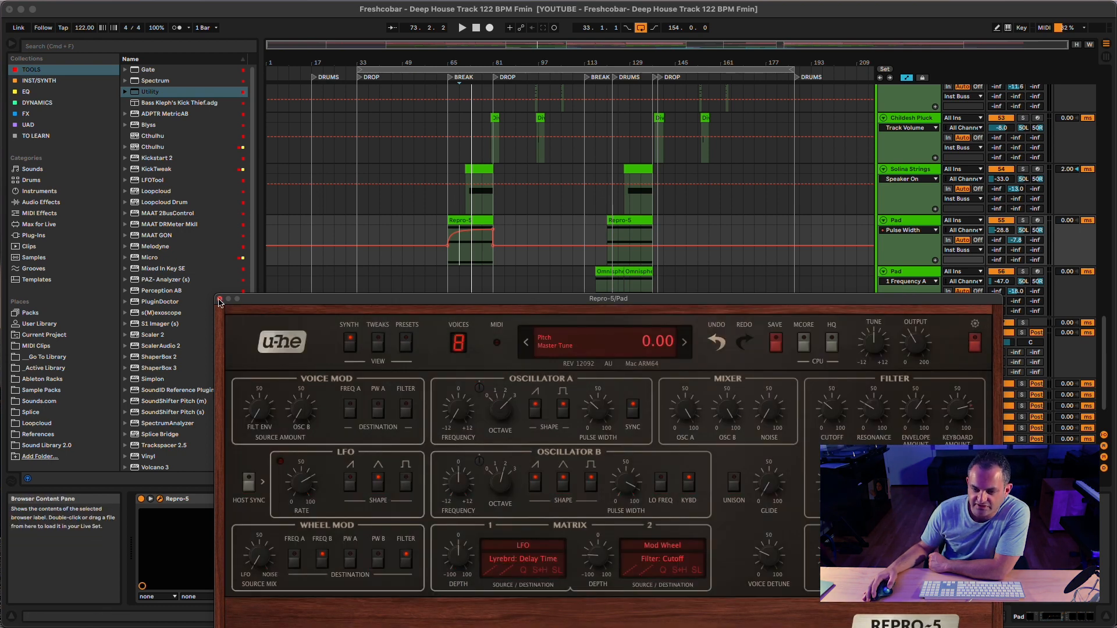
{"action": "left_click", "coordinate": [220, 301]}
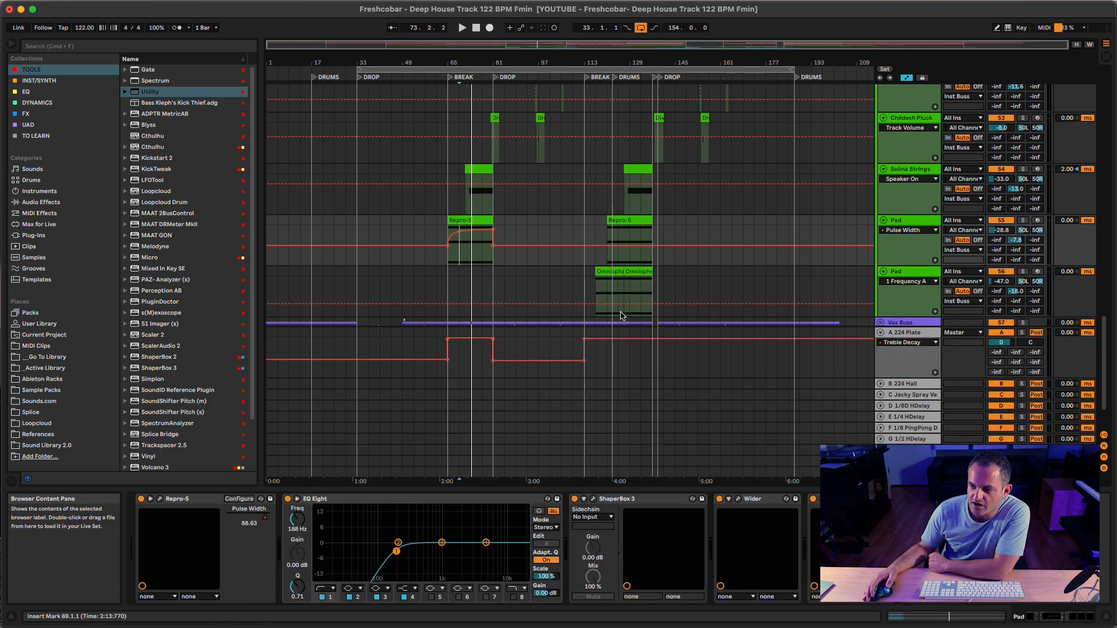
- Add a MIDI track below the resample track, load Operator onto it and arm it for recording
{"action": "scroll", "coordinate": [832, 262], "scroll_direction": "down", "scroll_amount": 2}
{"action": "left_click", "coordinate": [911, 276]}
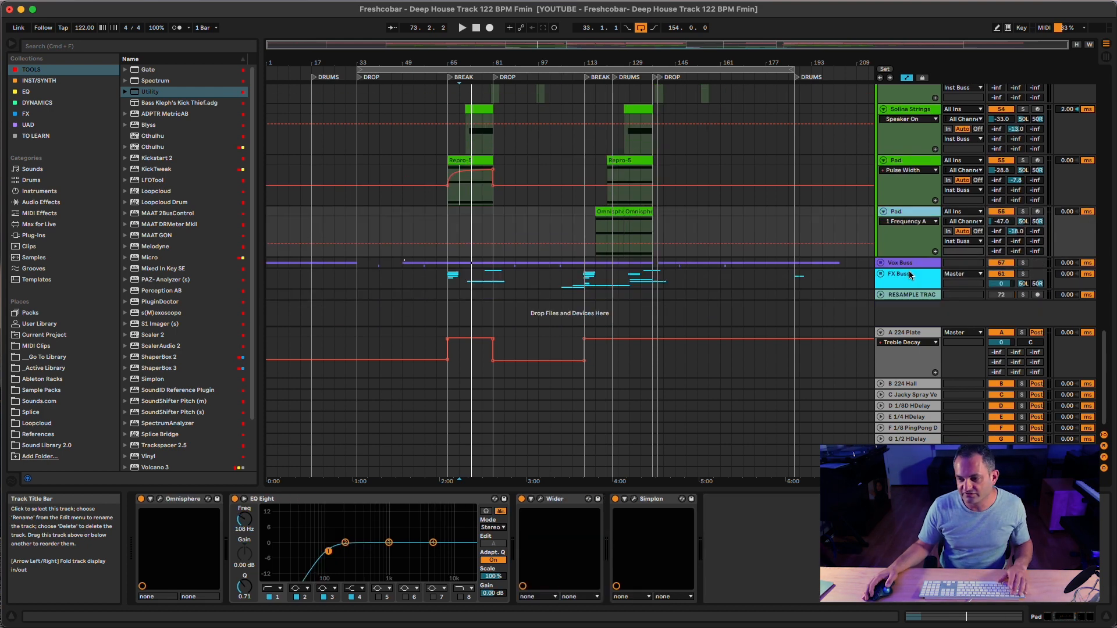
{"action": "left_click", "coordinate": [905, 296]}
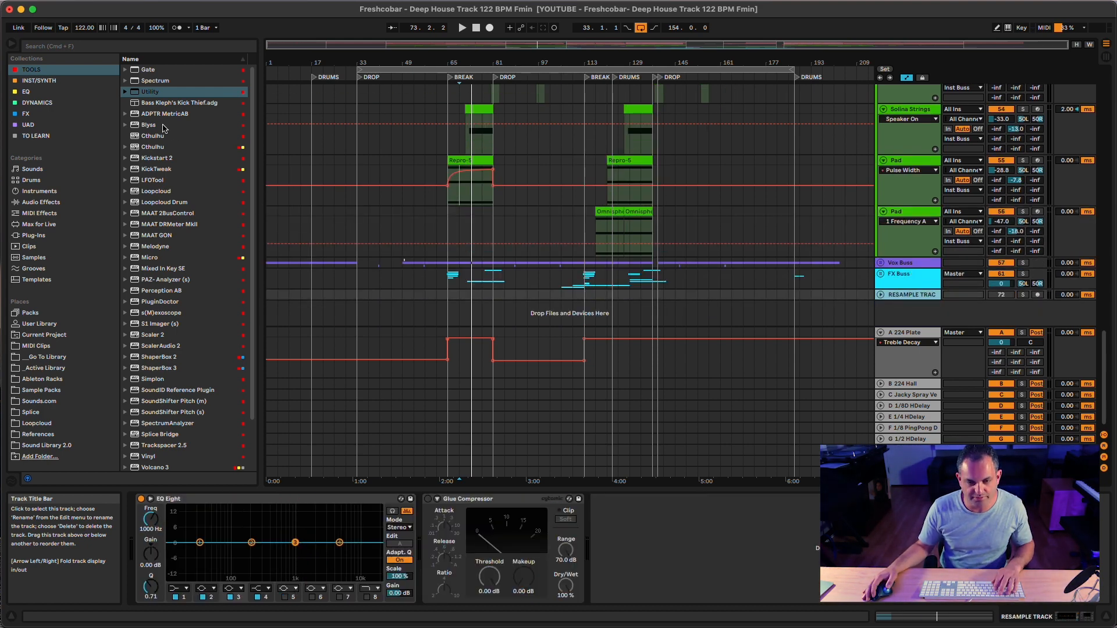
{"action": "key", "text": "super+shift+t"}
{"action": "left_click", "coordinate": [41, 202]}
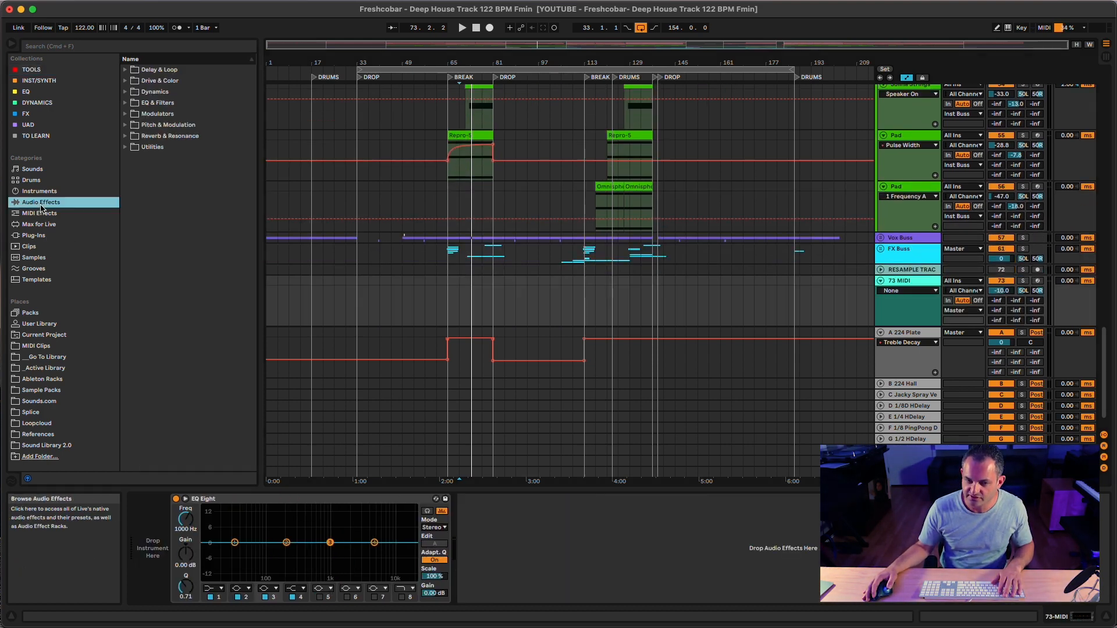
{"action": "left_click", "coordinate": [41, 194]}
{"action": "left_click_drag", "start_coordinate": [135, 169], "coordinate": [140, 545]}
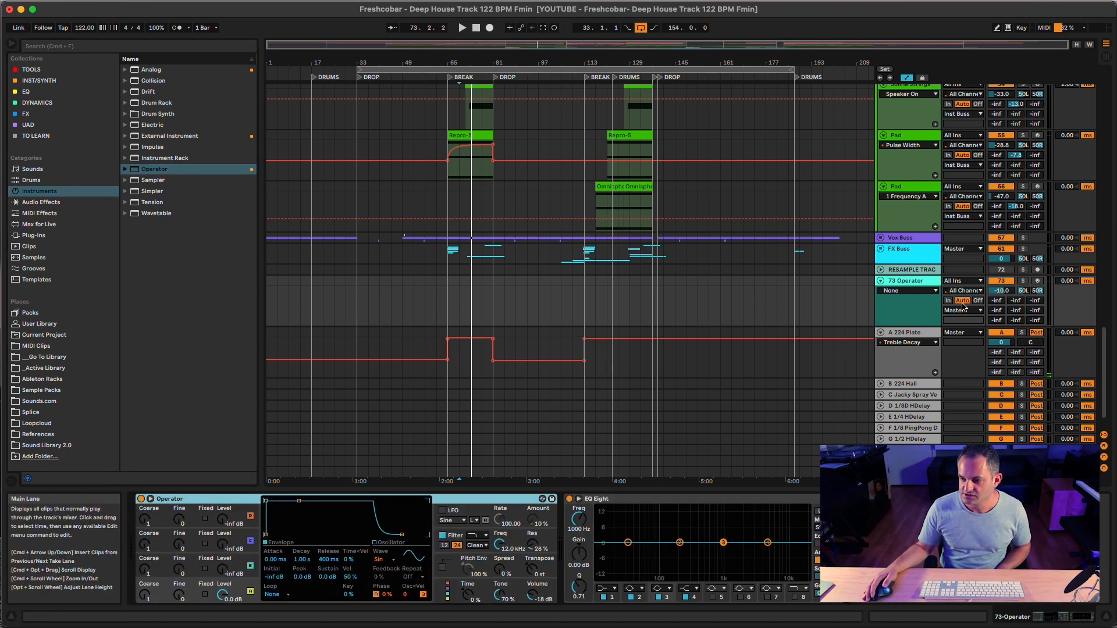
{"action": "left_click", "coordinate": [1037, 281]}
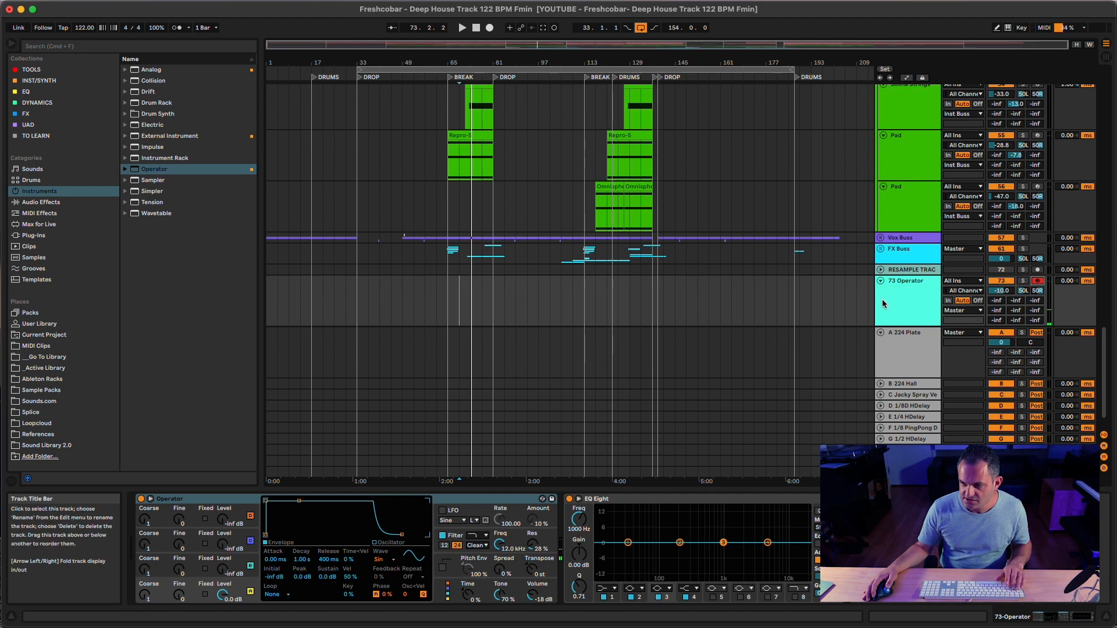
- Show Operator's Device On automation on the new track and browse the instrument's list of automatable parameters
{"action": "left_click", "coordinate": [887, 292]}
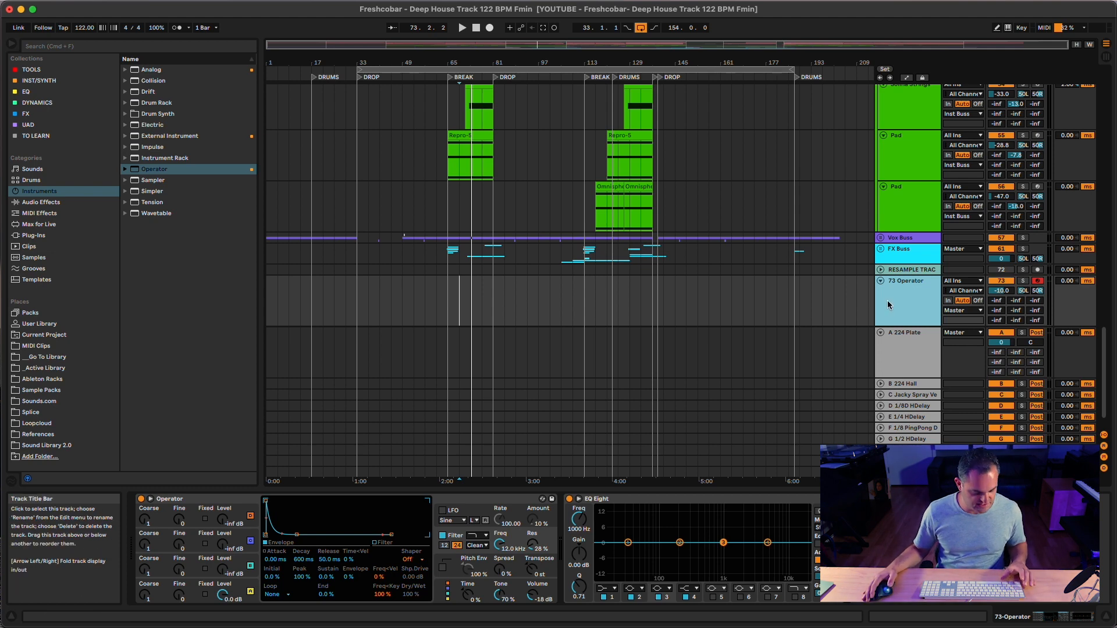
{"action": "key", "text": "a"}
{"action": "left_click", "coordinate": [889, 291]}
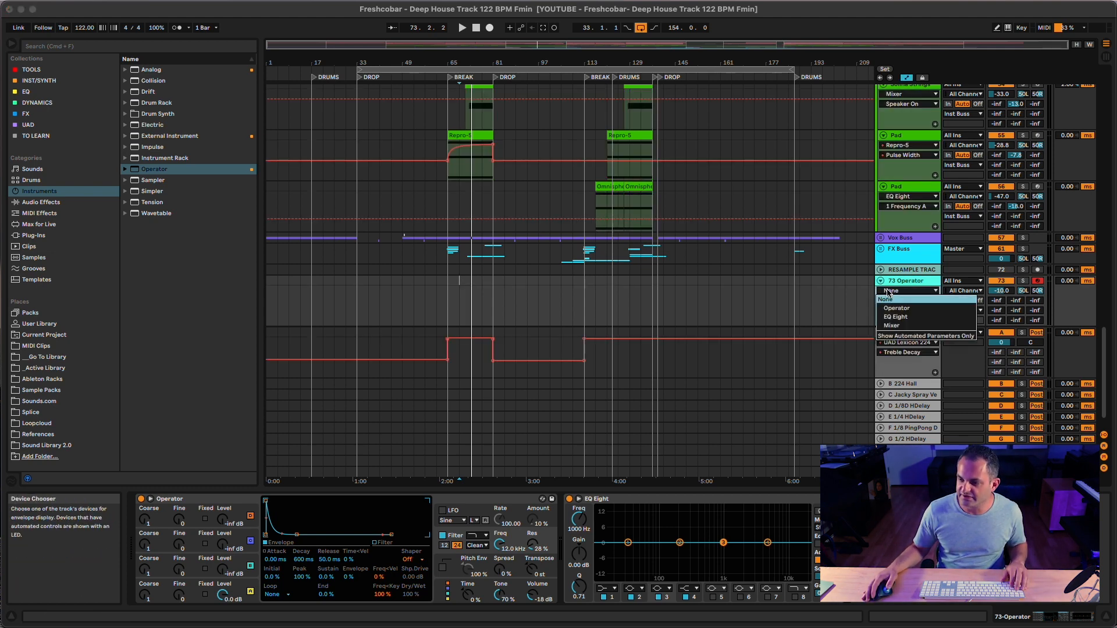
{"action": "left_click", "coordinate": [888, 308]}
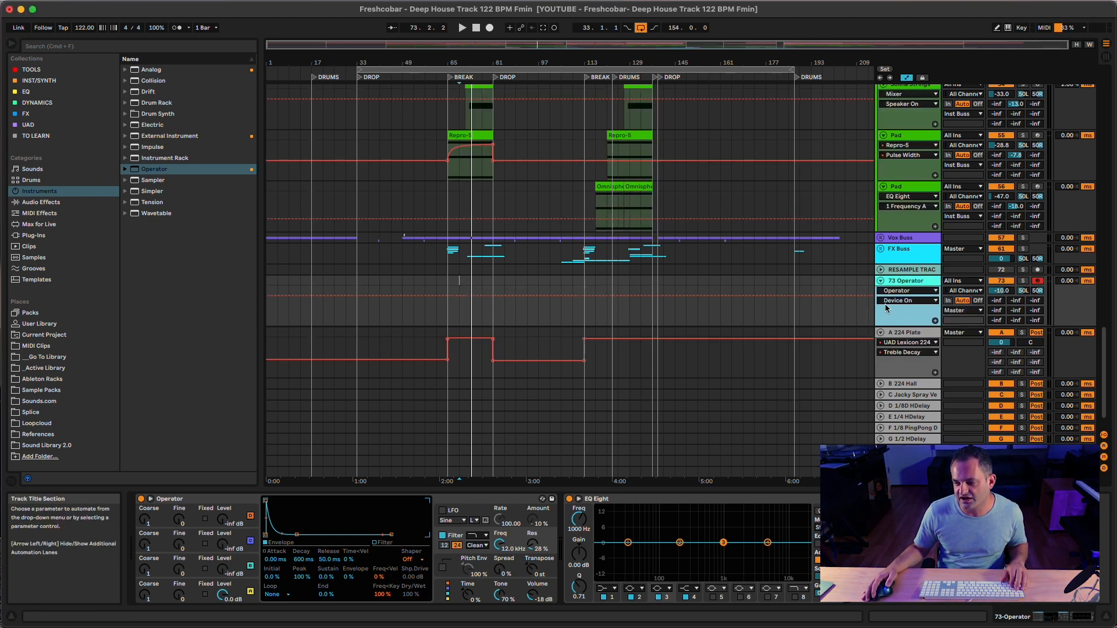
{"action": "left_click", "coordinate": [886, 301]}
{"action": "scroll", "coordinate": [904, 407], "scroll_direction": "down", "scroll_amount": 10}
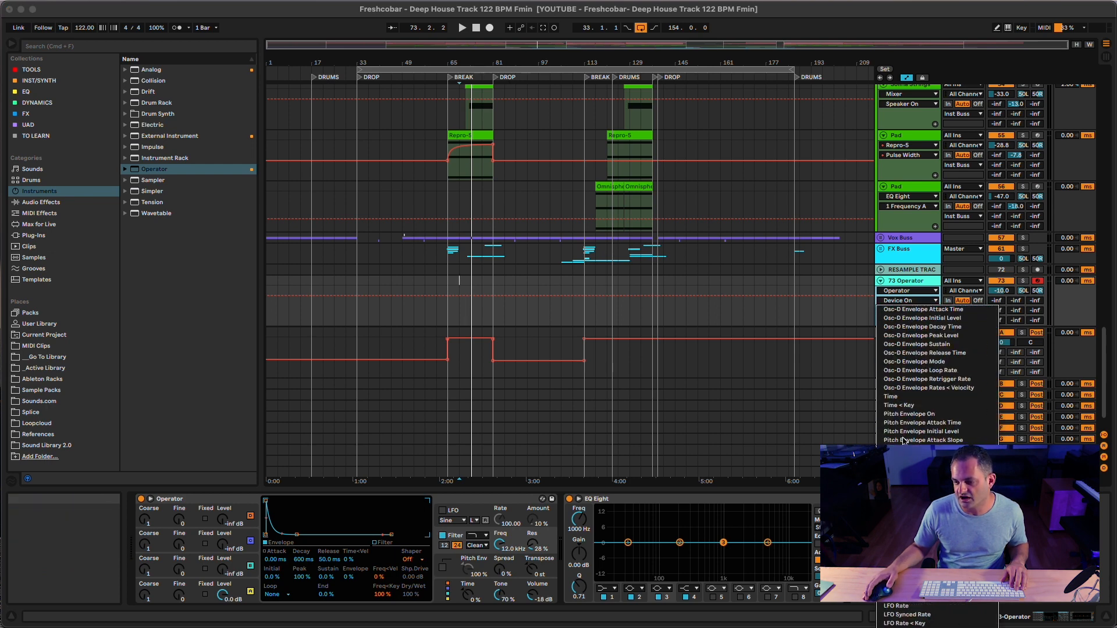
{"action": "scroll", "coordinate": [903, 407], "scroll_direction": "up", "scroll_amount": 10}
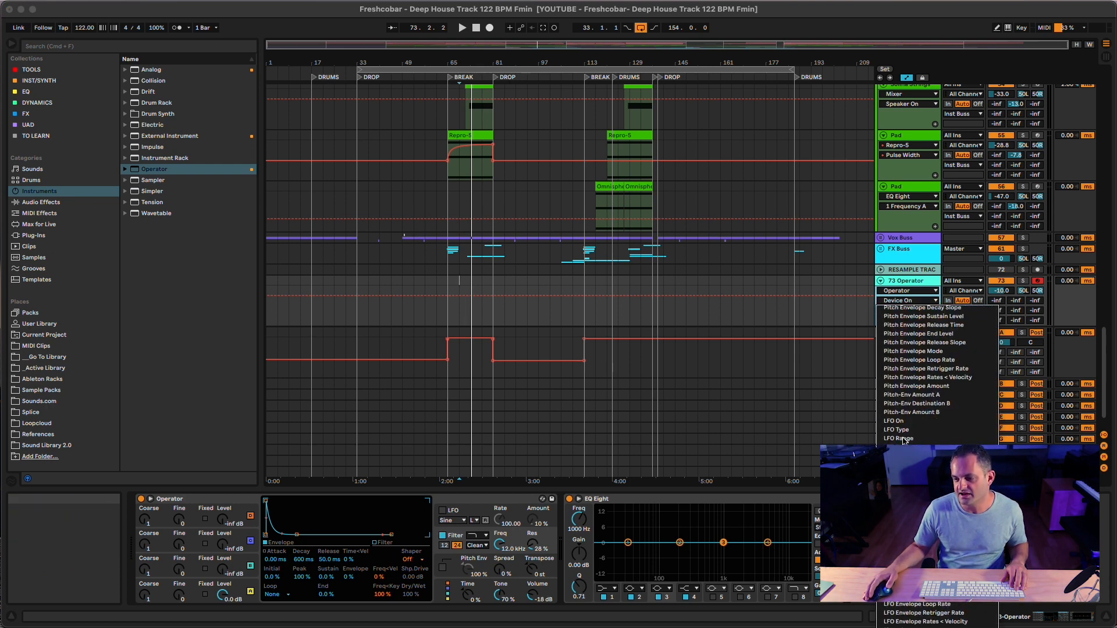
{"action": "left_click", "coordinate": [885, 298]}
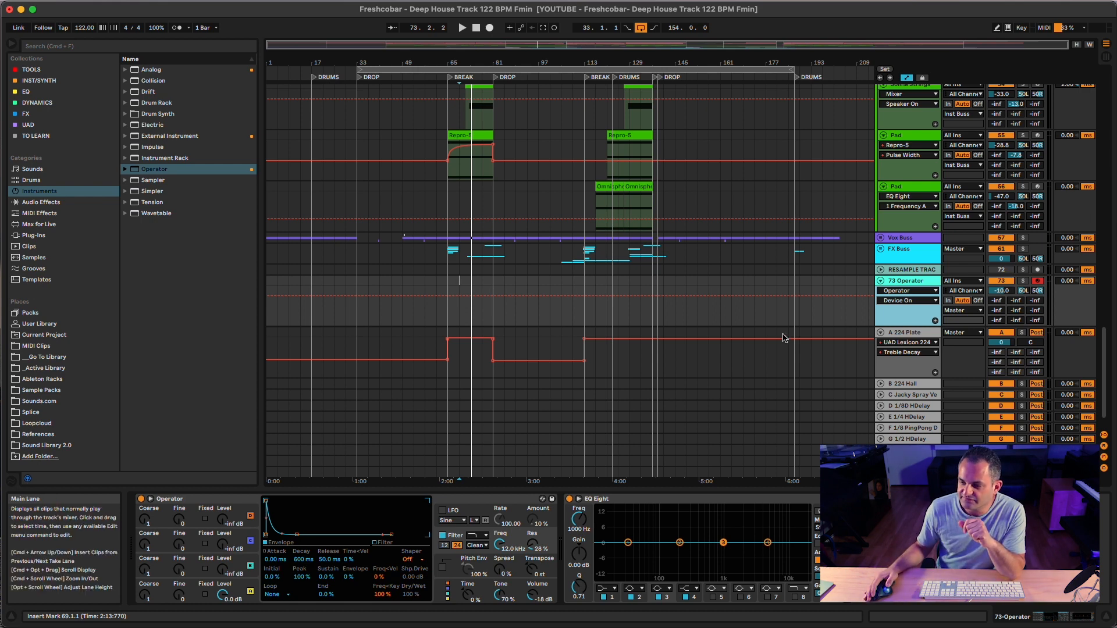
- Give Device On its own automation lane and switch Operator off over bars 49 to 85 and 89 to 105
{"action": "left_click", "coordinate": [935, 321]}
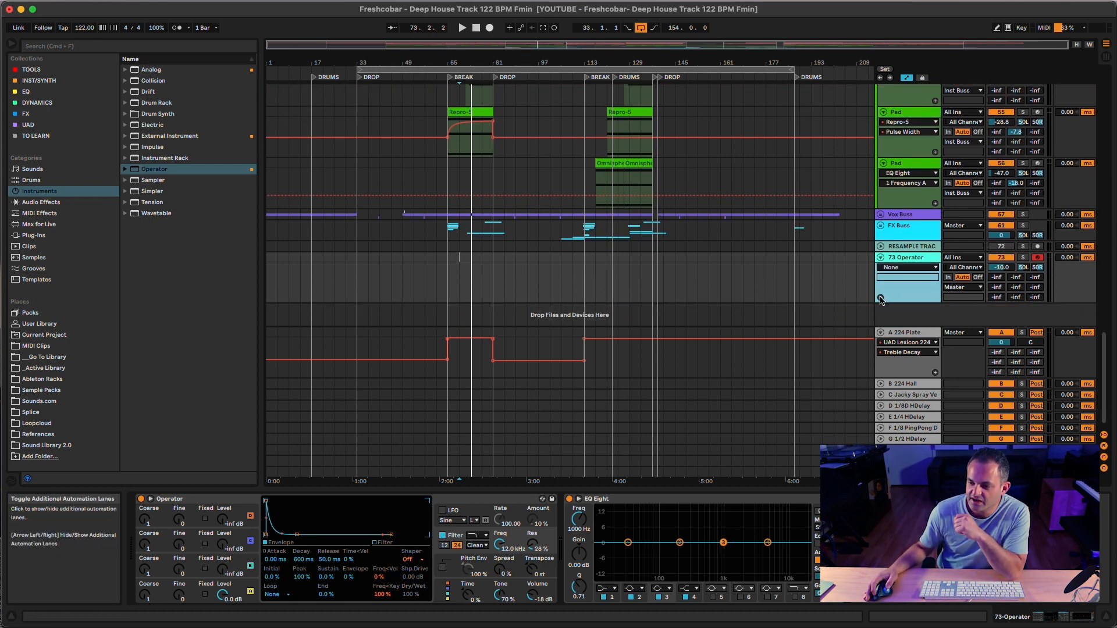
{"action": "scroll", "coordinate": [843, 302], "scroll_direction": "down", "scroll_amount": 4}
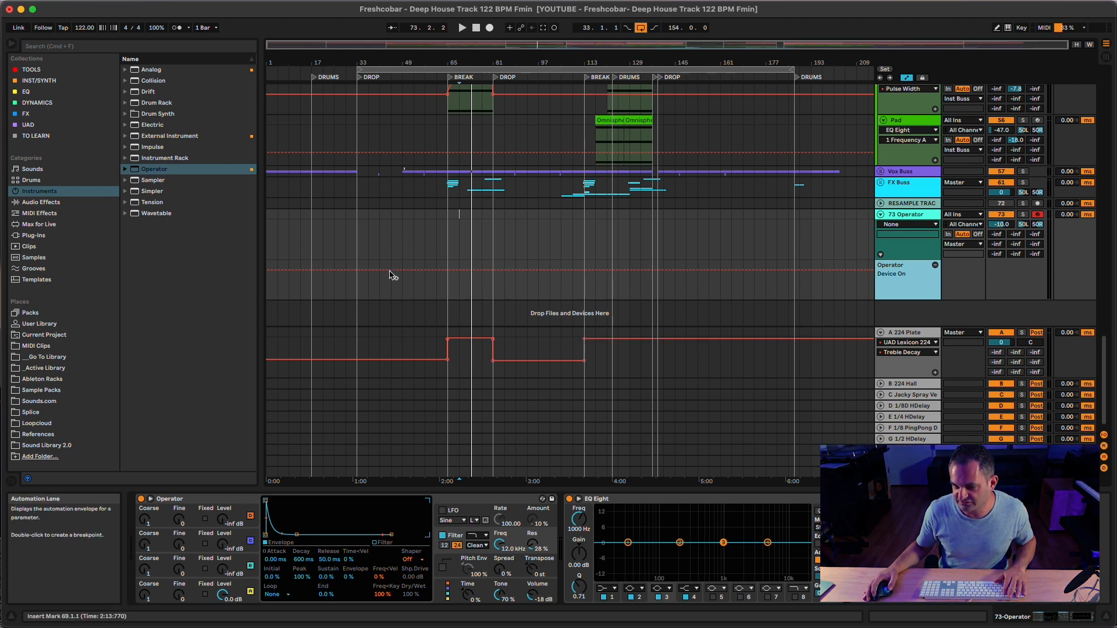
{"action": "left_click", "coordinate": [359, 270]}
{"action": "left_click_drag", "start_coordinate": [403, 271], "coordinate": [403, 289]}
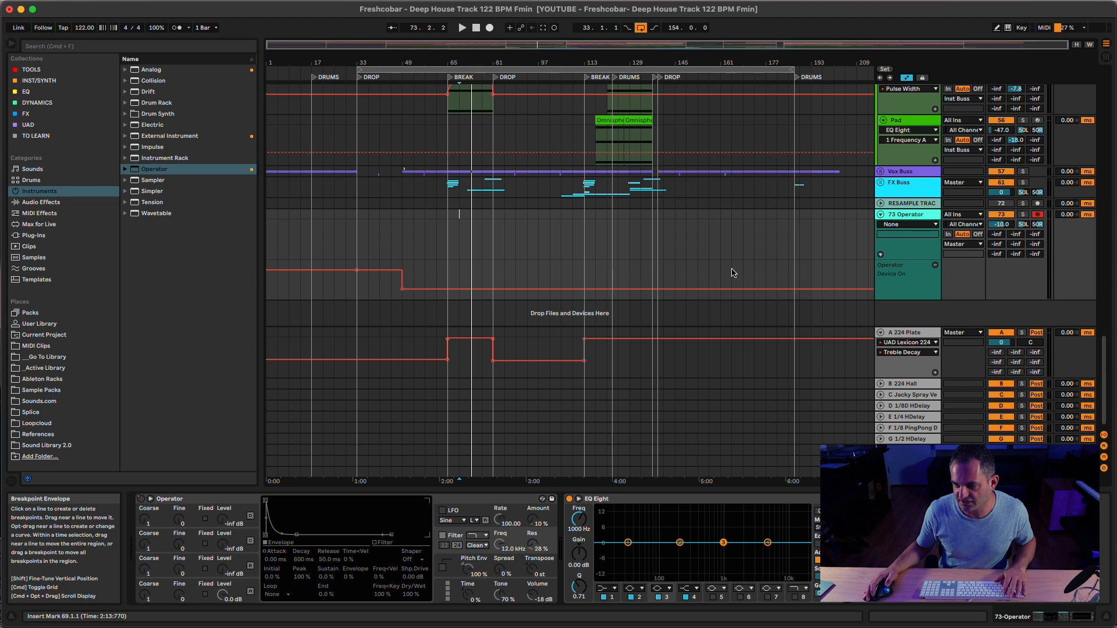
{"action": "left_click", "coordinate": [516, 291]}
{"action": "mouse_move", "coordinate": [505, 290]}
{"action": "left_mouse_down"}
{"action": "mouse_move", "coordinate": [505, 269]}
{"action": "mouse_move", "coordinate": [562, 270]}
{"action": "left_mouse_up"}
- Add a separate automation lane for Operator's Spread and ramp it up from bar 89 to 97
{"action": "left_click", "coordinate": [896, 225]}
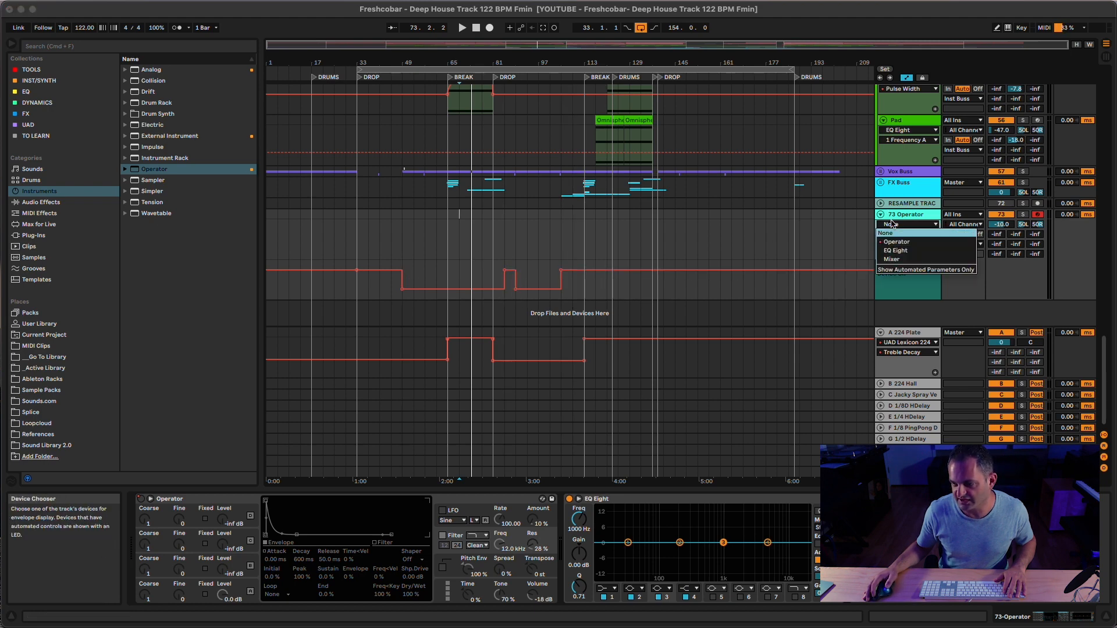
{"action": "left_click", "coordinate": [896, 242]}
{"action": "left_click", "coordinate": [898, 234]}
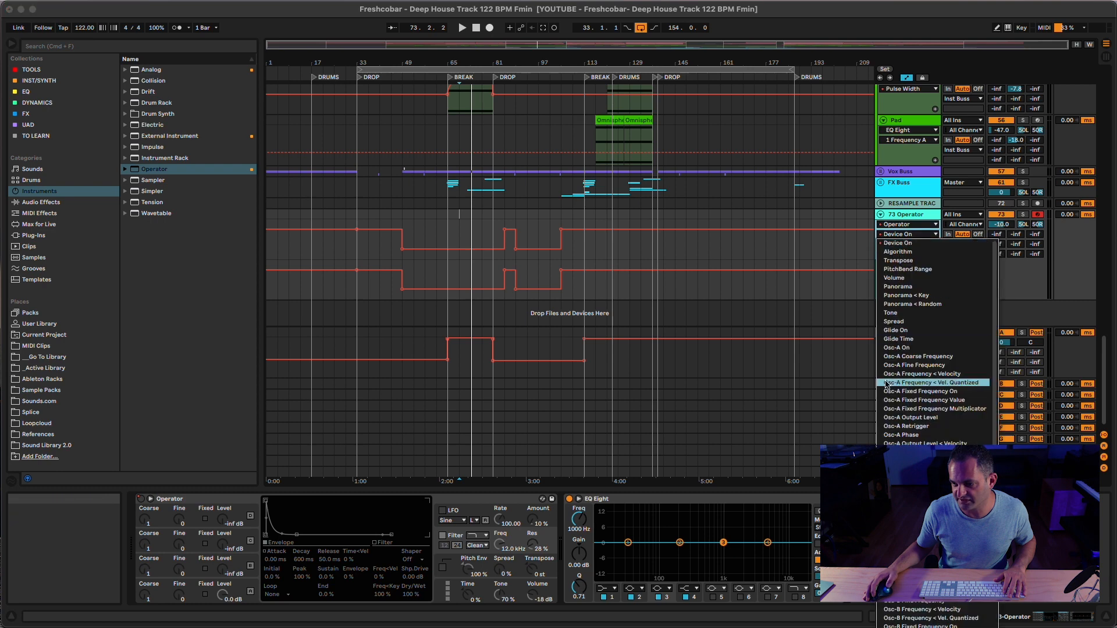
{"action": "left_click", "coordinate": [894, 322]}
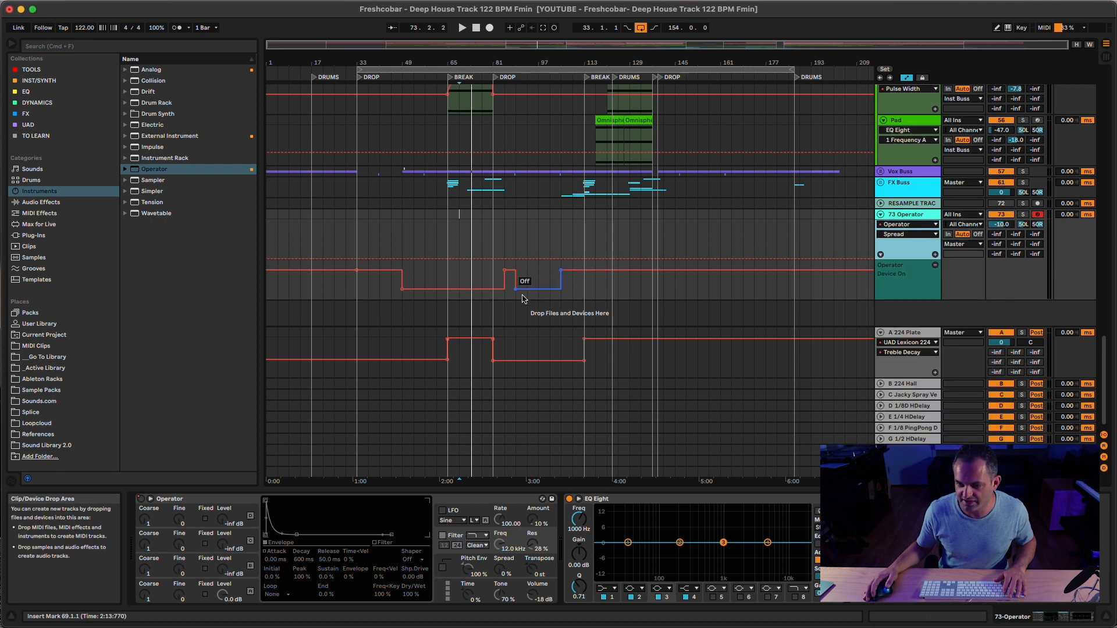
{"action": "left_click", "coordinate": [888, 296]}
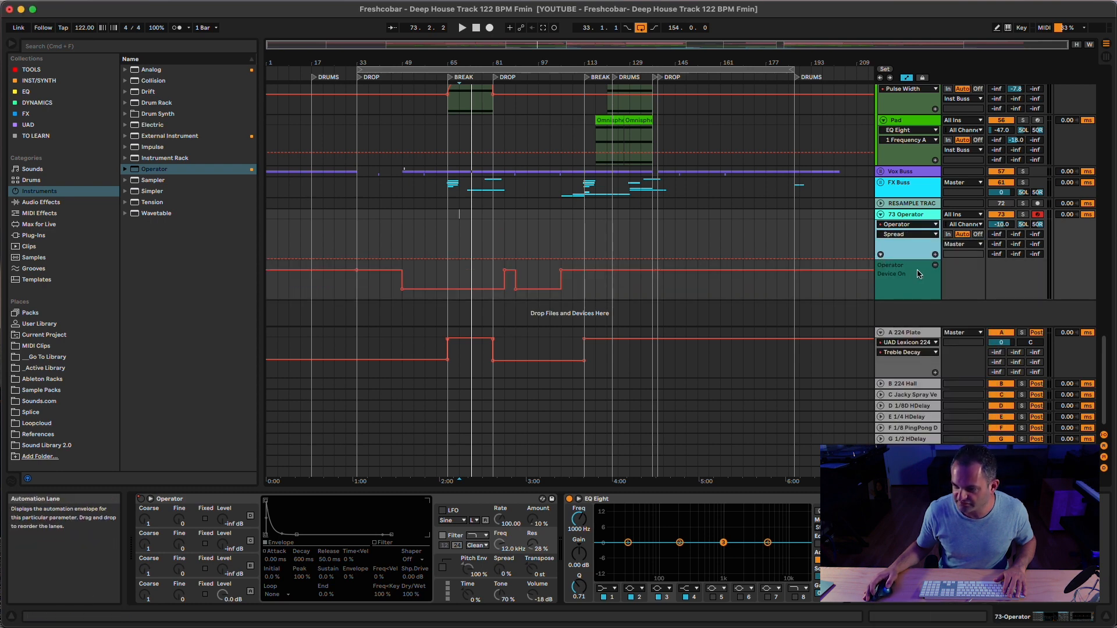
{"action": "left_click", "coordinate": [935, 255]}
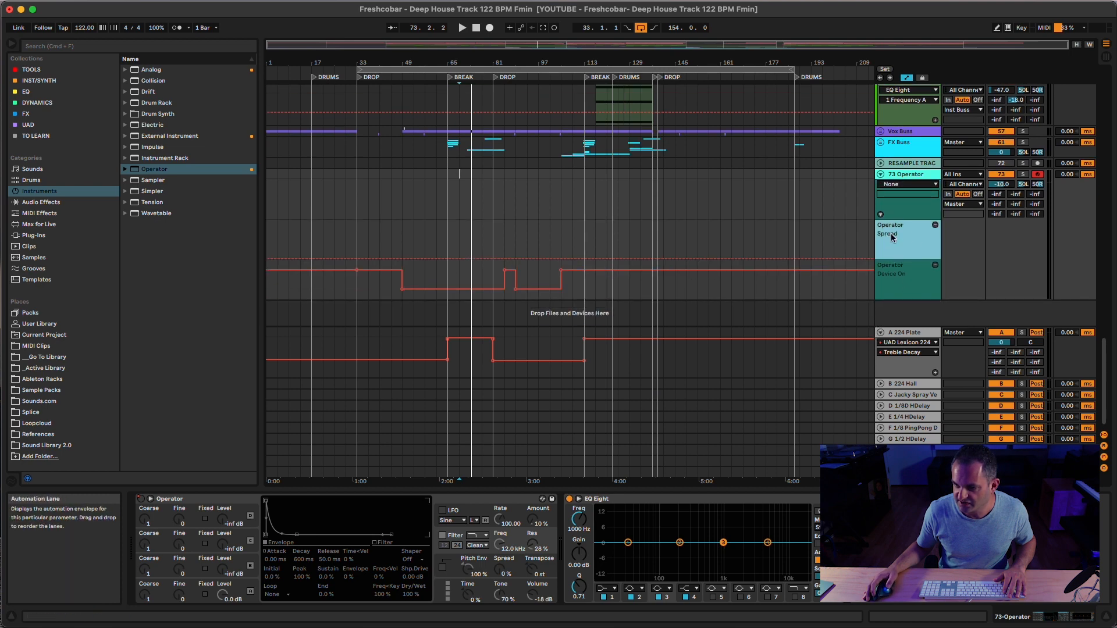
{"action": "left_click_drag", "start_coordinate": [515, 259], "coordinate": [538, 231]}
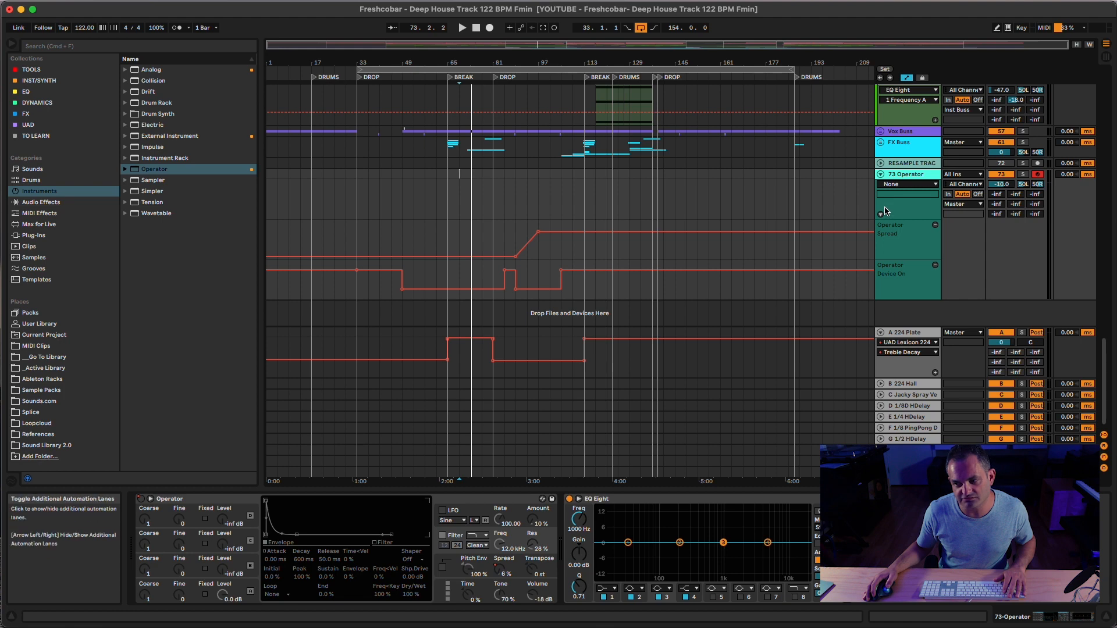
- Add a separate lane for EQ Eight's 1 Frequency A and ramp it up from 30 Hz between about bars 93 and 119
{"action": "left_click", "coordinate": [919, 185]}
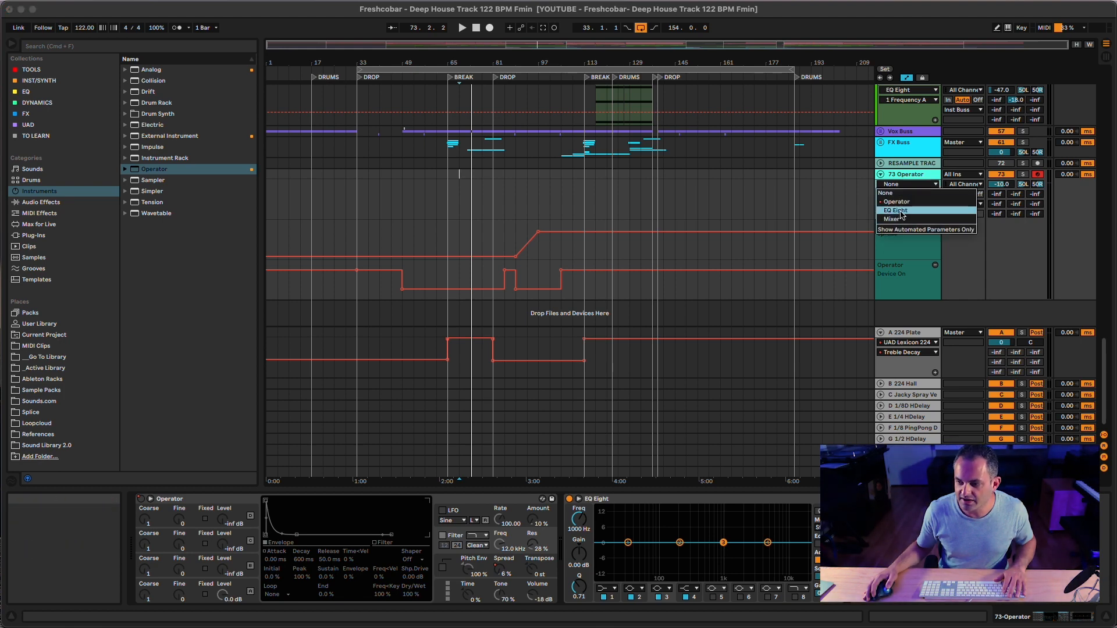
{"action": "left_click", "coordinate": [899, 201]}
{"action": "left_click", "coordinate": [900, 185]}
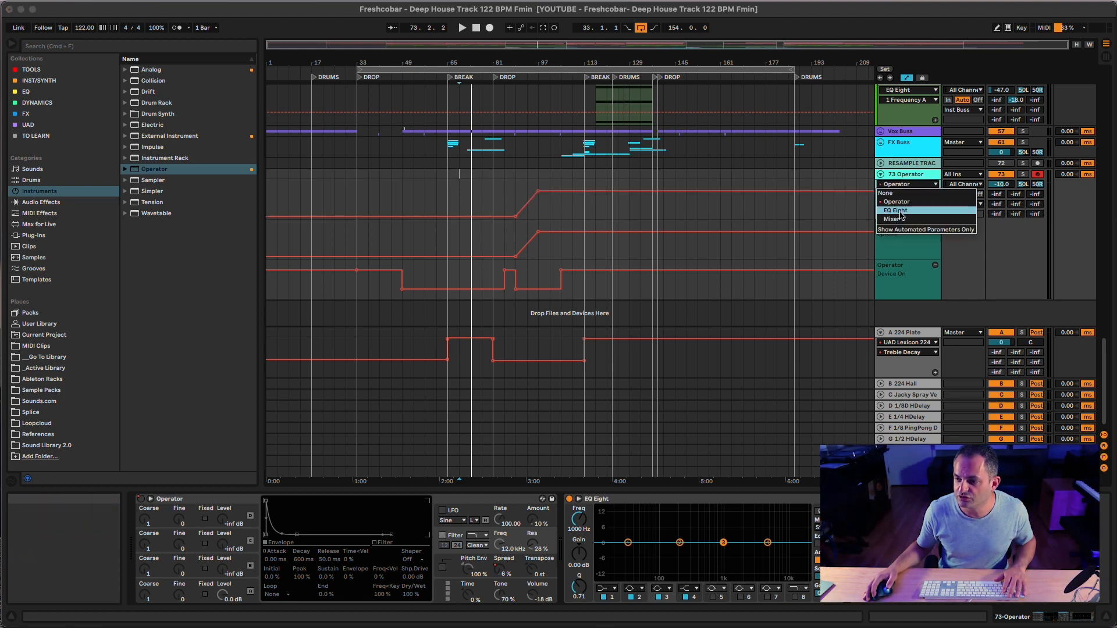
{"action": "left_click", "coordinate": [896, 210]}
{"action": "left_click", "coordinate": [908, 195]}
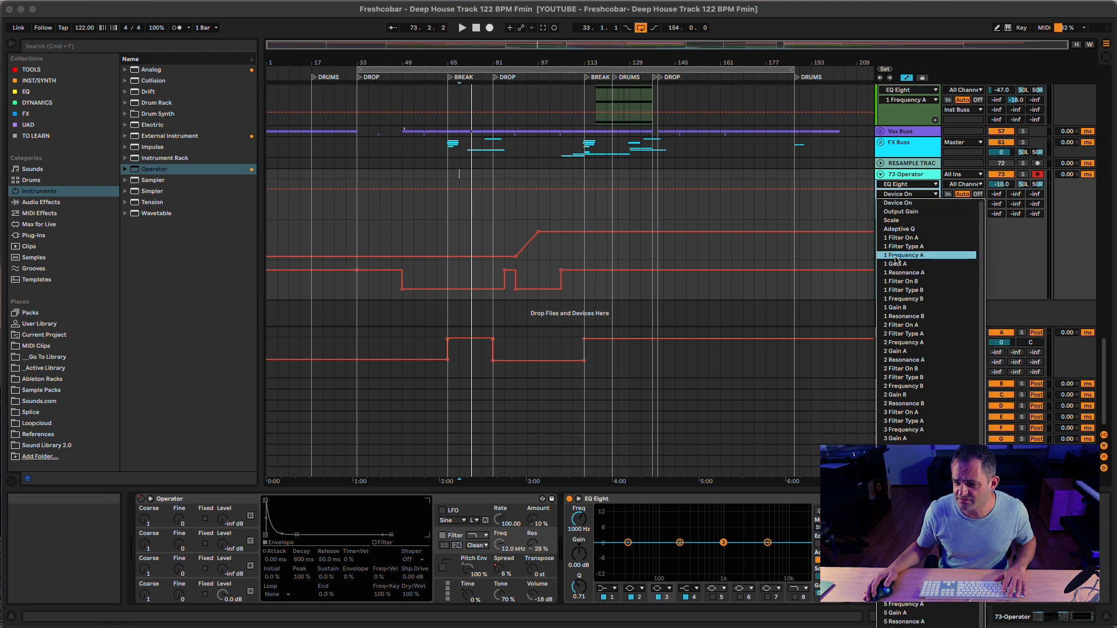
{"action": "left_click", "coordinate": [896, 258]}
{"action": "left_click", "coordinate": [936, 216]}
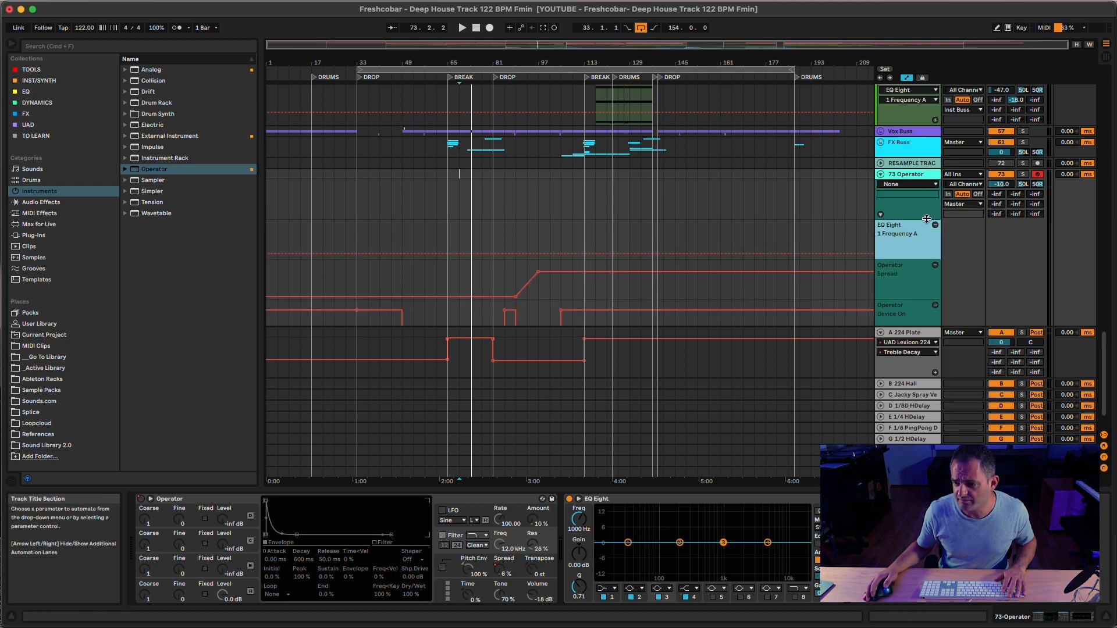
{"action": "left_click", "coordinate": [528, 254]}
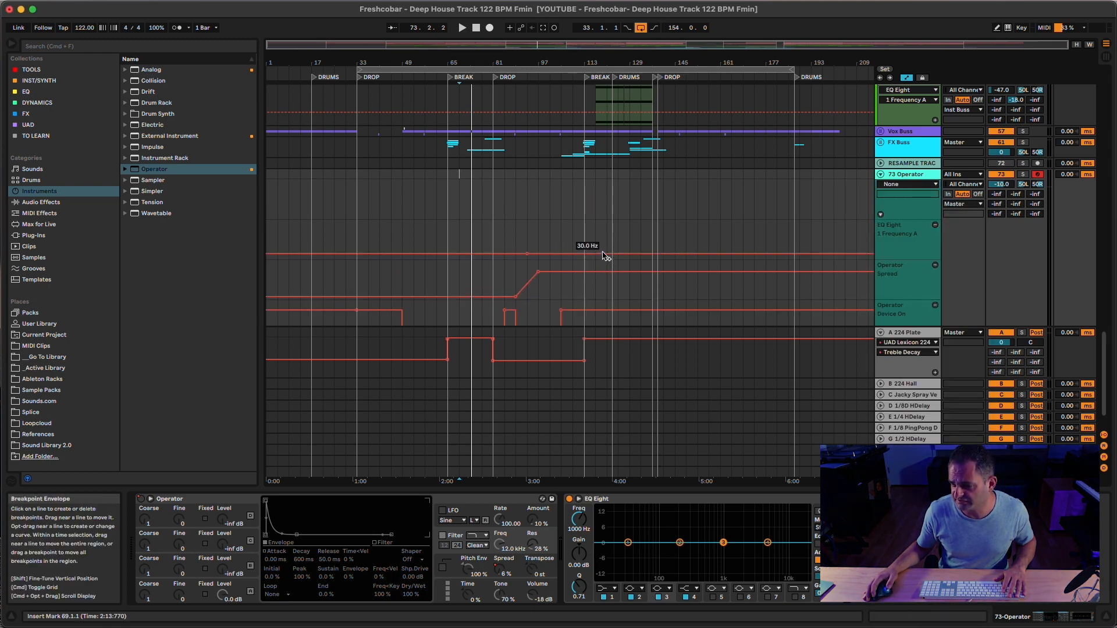
{"action": "left_click_drag", "start_coordinate": [602, 254], "coordinate": [603, 225]}
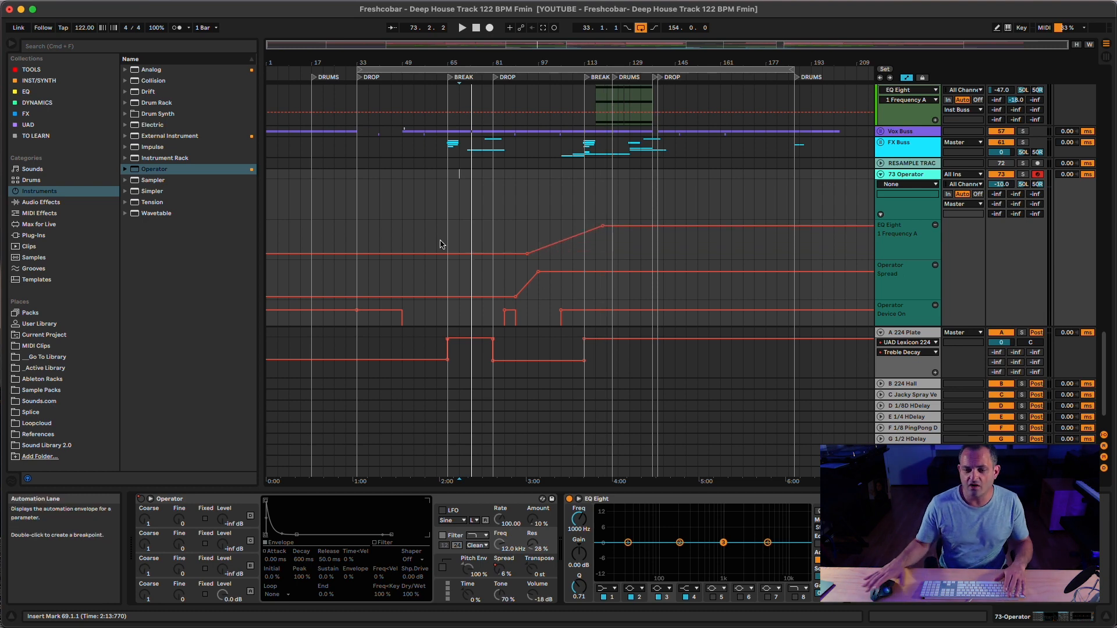
{"action": "scroll", "coordinate": [460, 268], "scroll_direction": "down", "scroll_amount": 1}
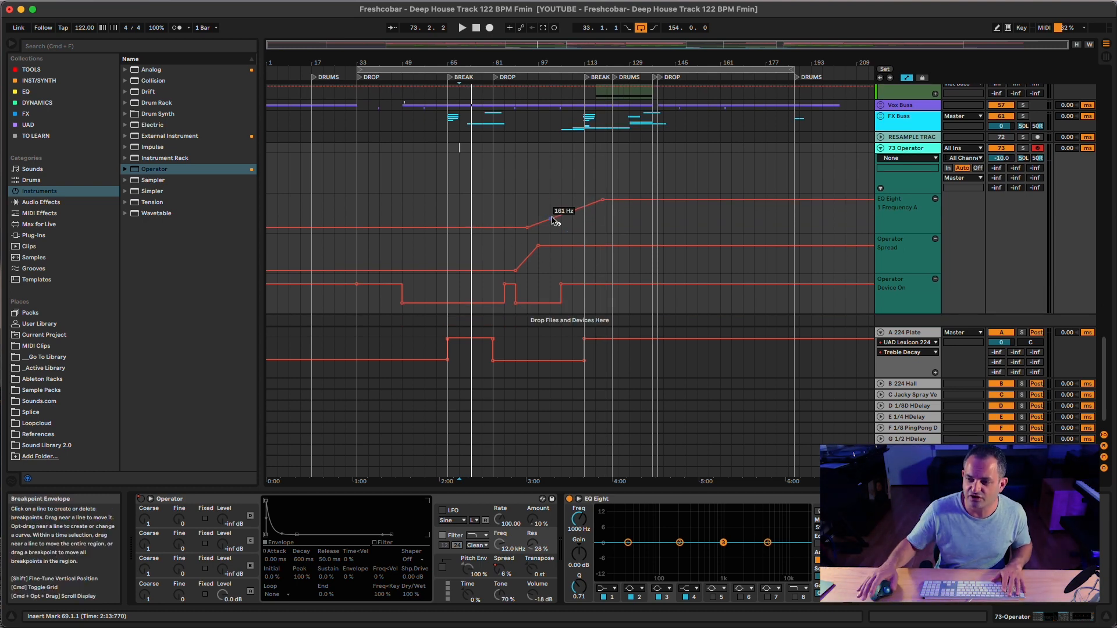